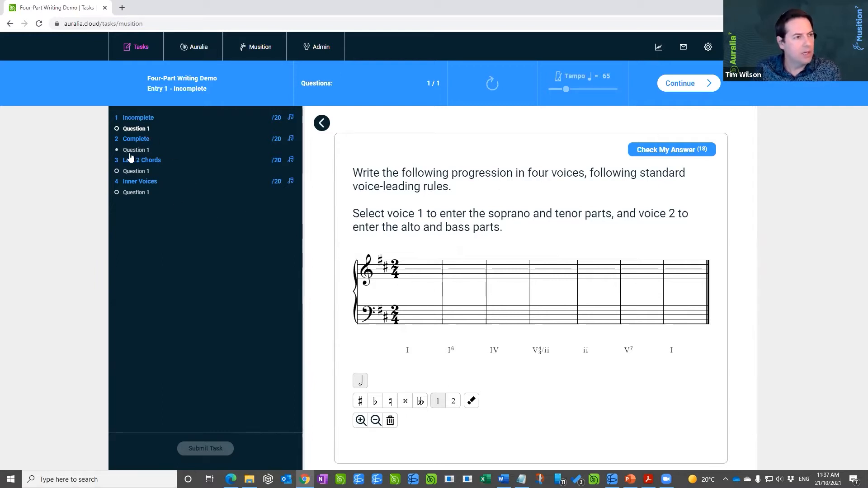
Check the answer for the Complete entry's question and highlight the Unresolved 7th and Parallel 8ves errors in the score.
left_click(130, 153)
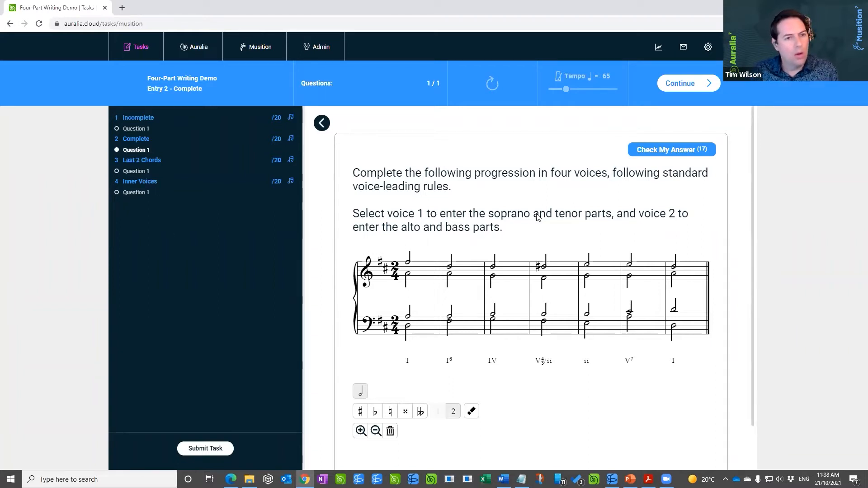
left_click(437, 411)
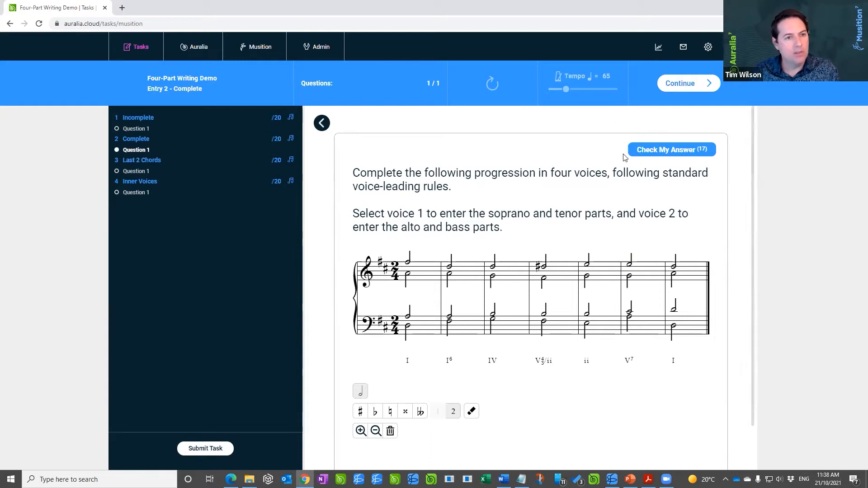
left_click(661, 154)
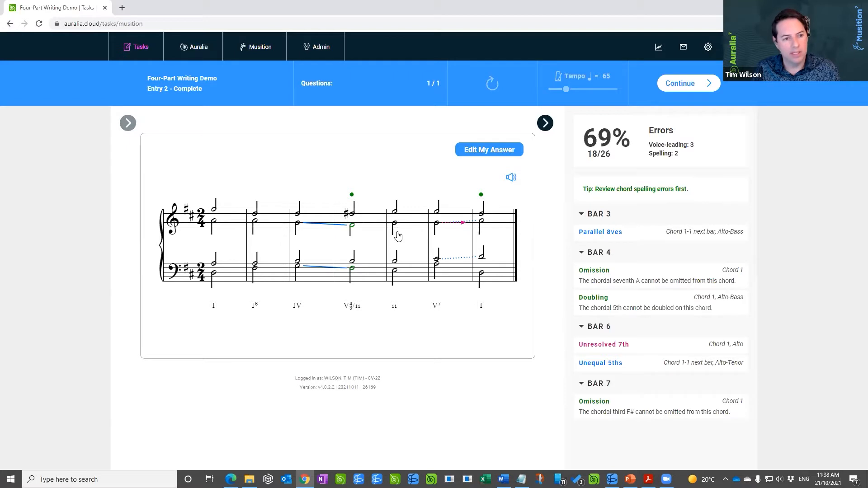
left_click(599, 350)
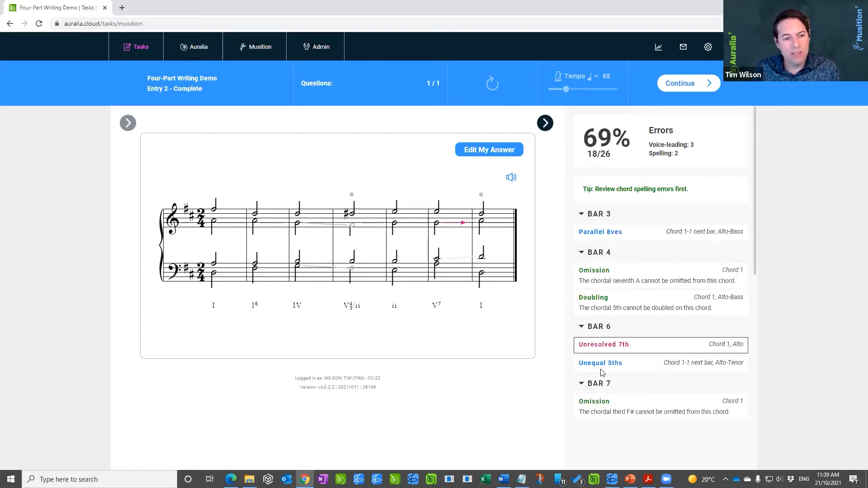
left_click(620, 232)
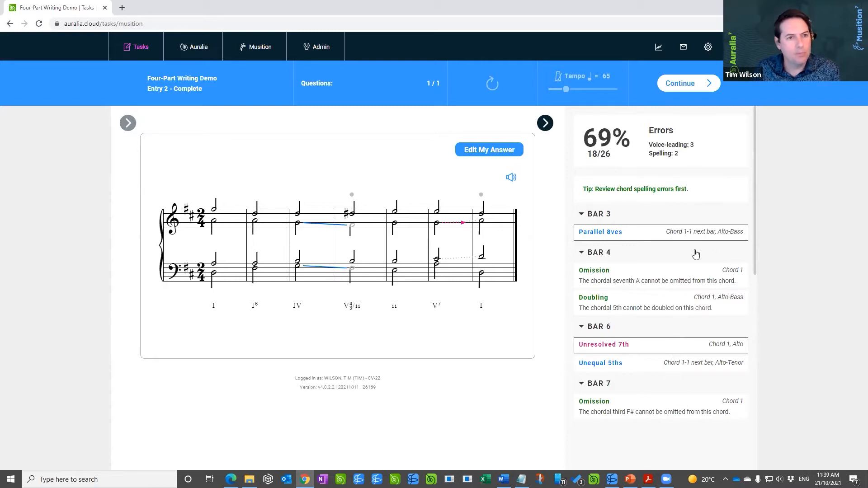
Open the Last 2 Chords question and enter C sharp and D half notes in bars 6 and 7 for both soprano and tenor.
left_click(128, 123)
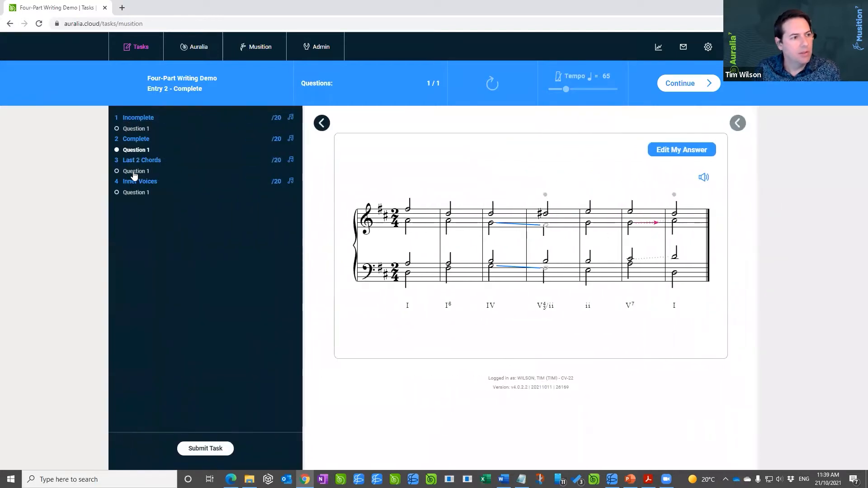
left_click(134, 172)
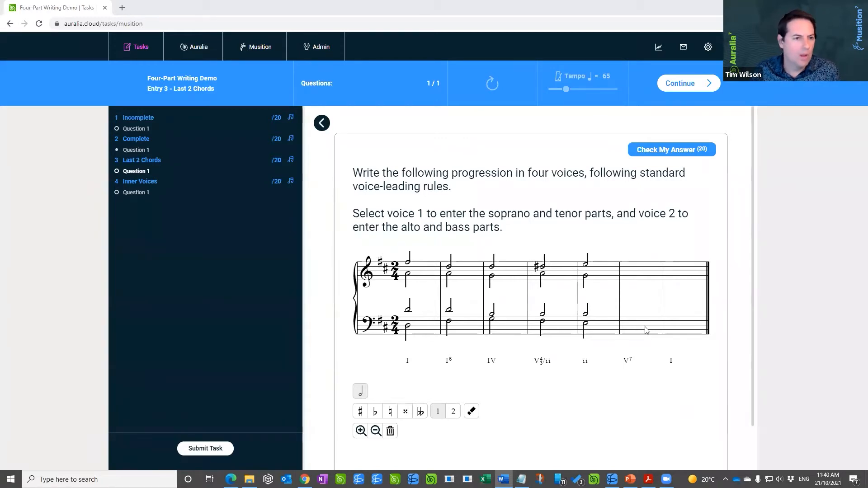
left_click(638, 270)
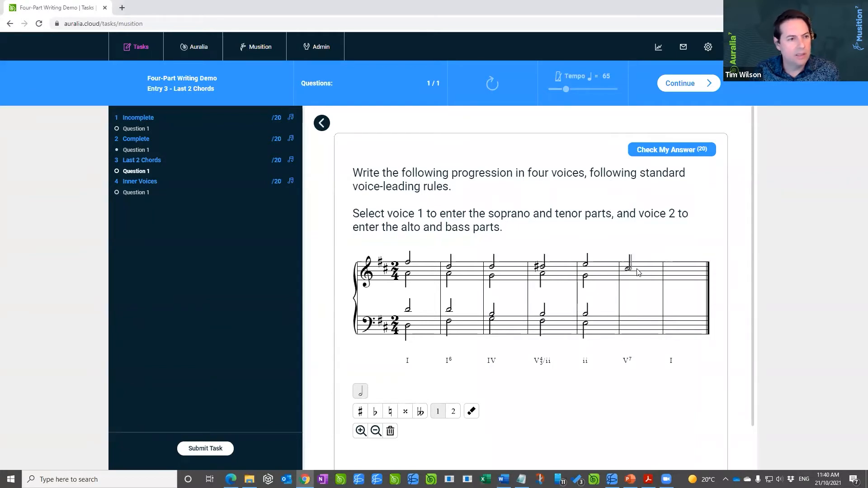
left_click(691, 270)
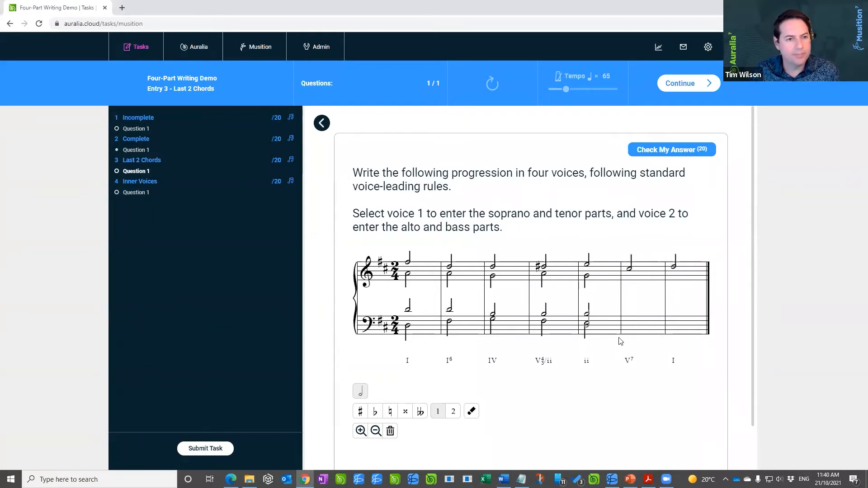
left_click(633, 311)
left_click(678, 312)
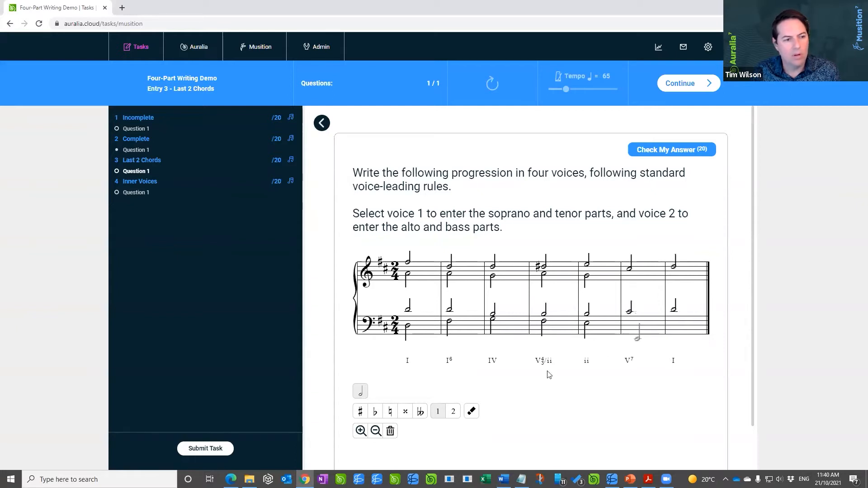
Enter the voice 2 half notes in bars 6 and 7: G and F sharp for the alto, A and D for the bass.
left_click(455, 412)
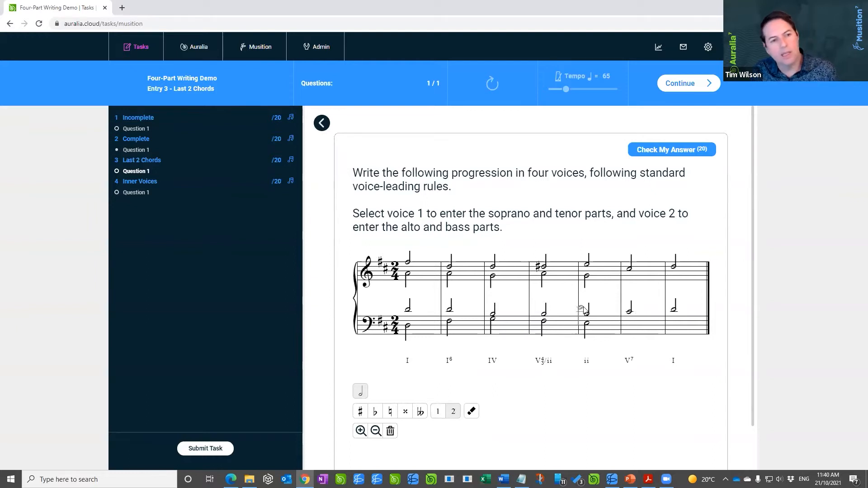
left_click(639, 278)
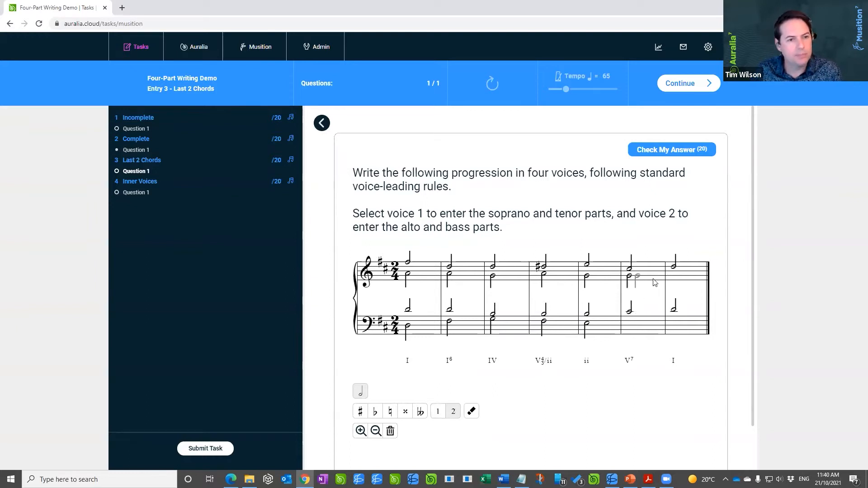
left_click(682, 281)
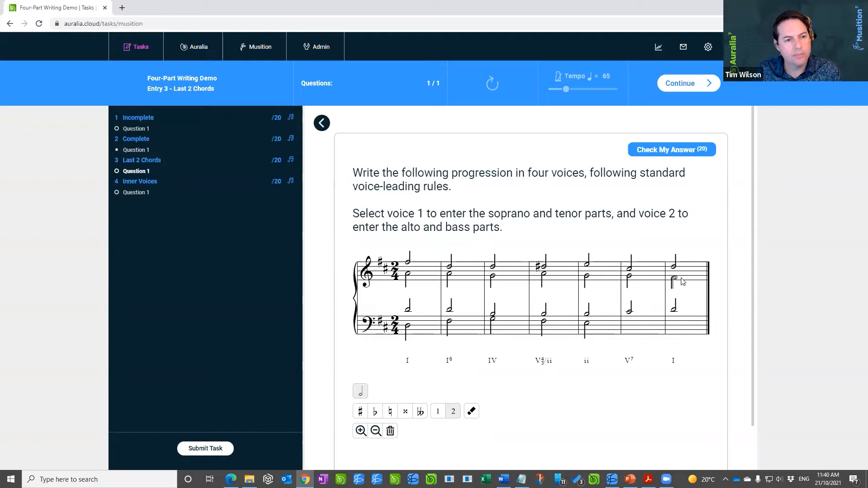
left_click(634, 320)
left_click(635, 320)
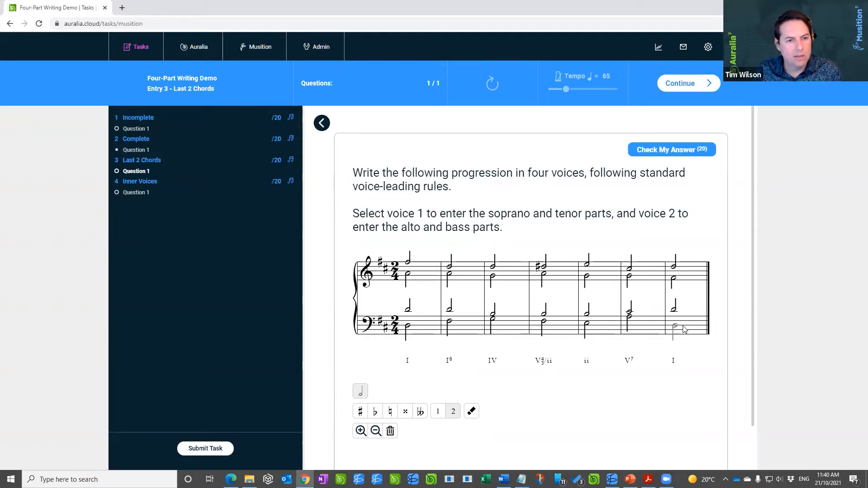
left_click(684, 328)
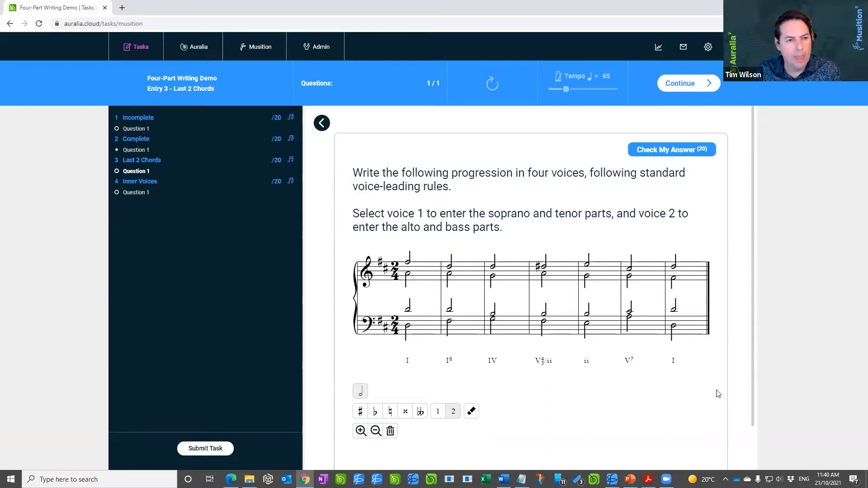
Check the Last 2 Chords answer and inspect the Parallel 8ves error in bar 6.
left_click(686, 153)
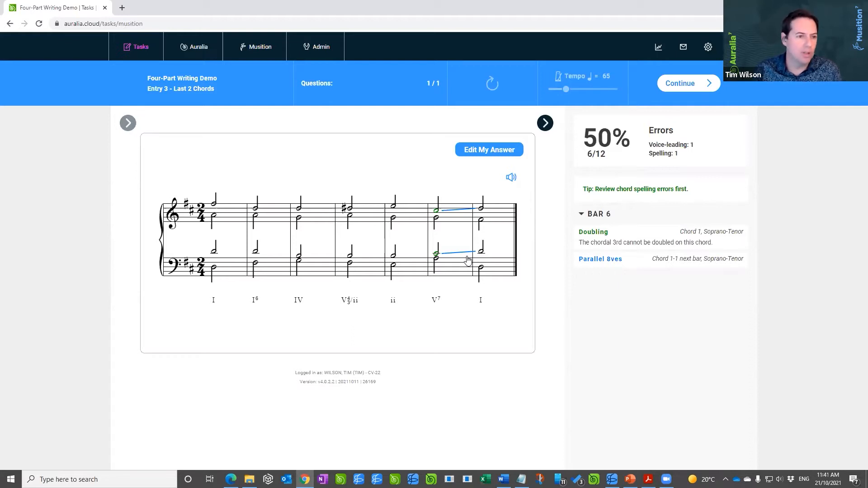
left_click(613, 263)
left_click(616, 263)
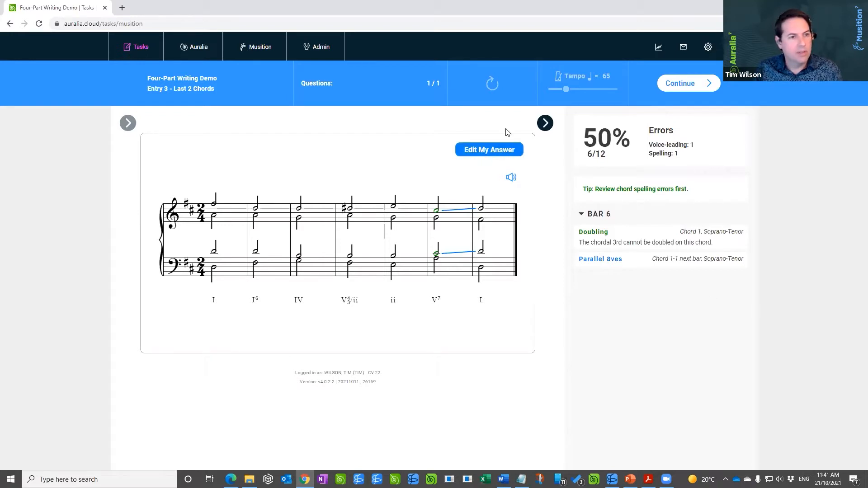
Reopen the answer for editing, change the soprano note in bar 7 to A, and check the answer.
left_click(487, 151)
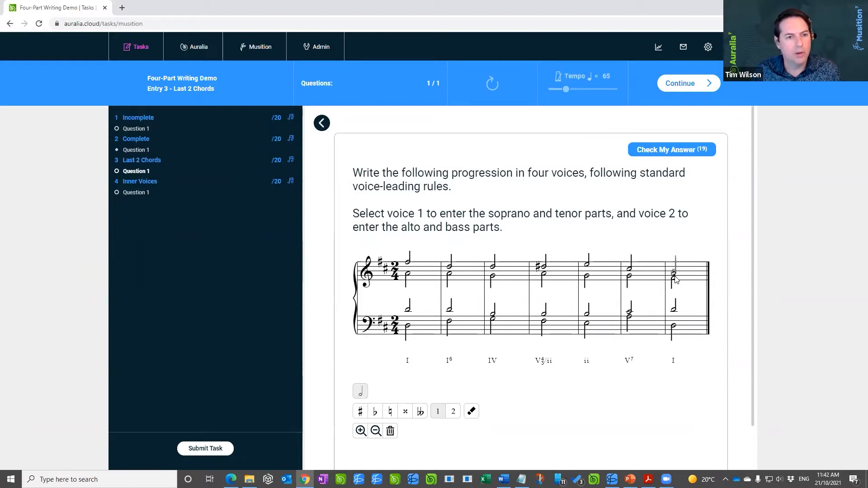
left_click(695, 153)
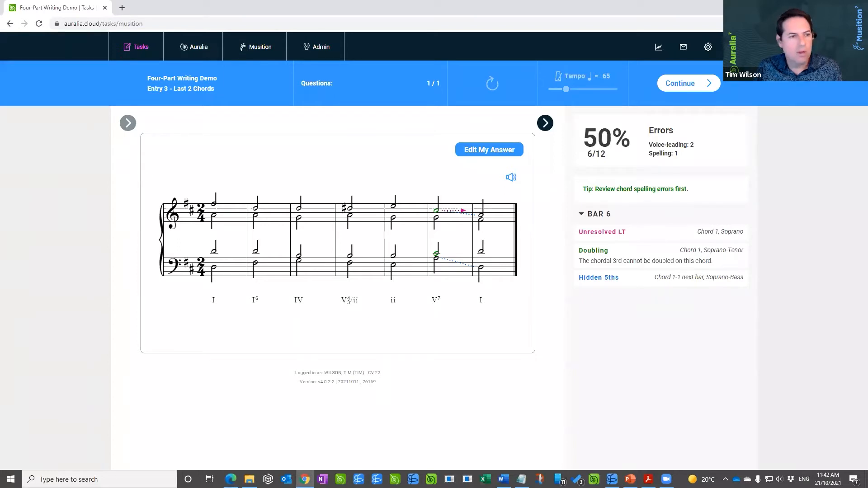
Change the soprano note in bar 6 to A and check the answer.
left_click(482, 154)
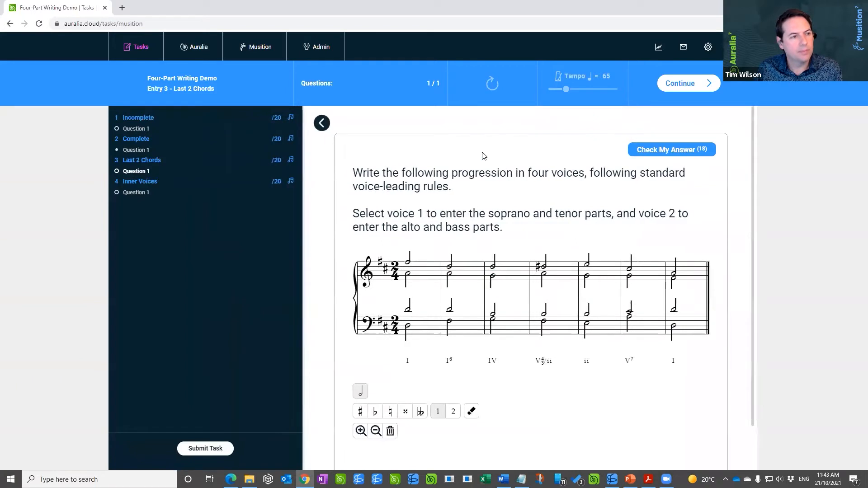
left_click(630, 273)
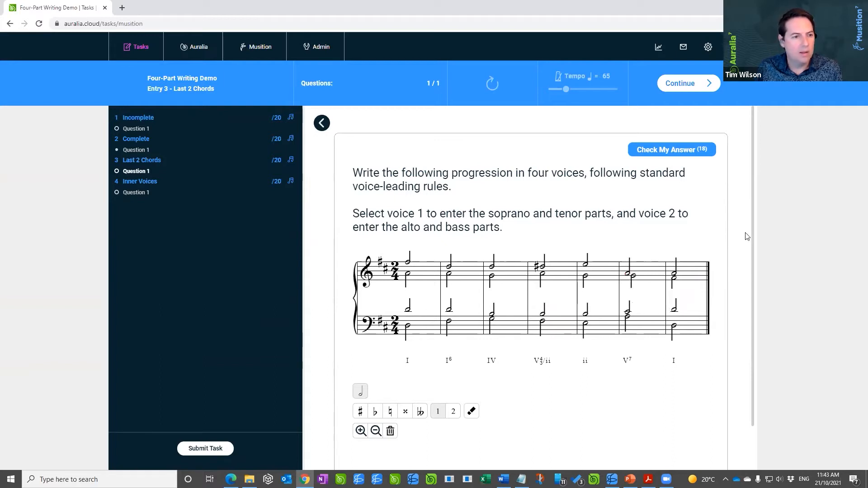
left_click(687, 154)
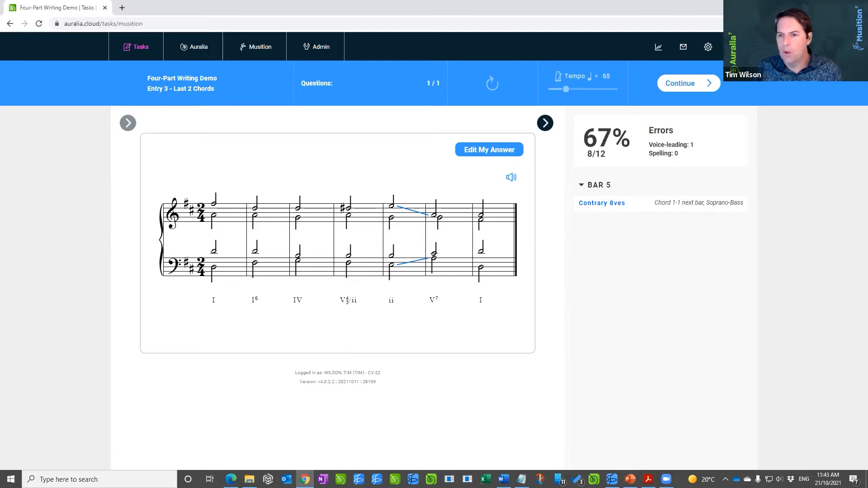
Reopen the answer for editing and change the soprano notes to E in bar 6 and D in bar 7.
left_click(492, 151)
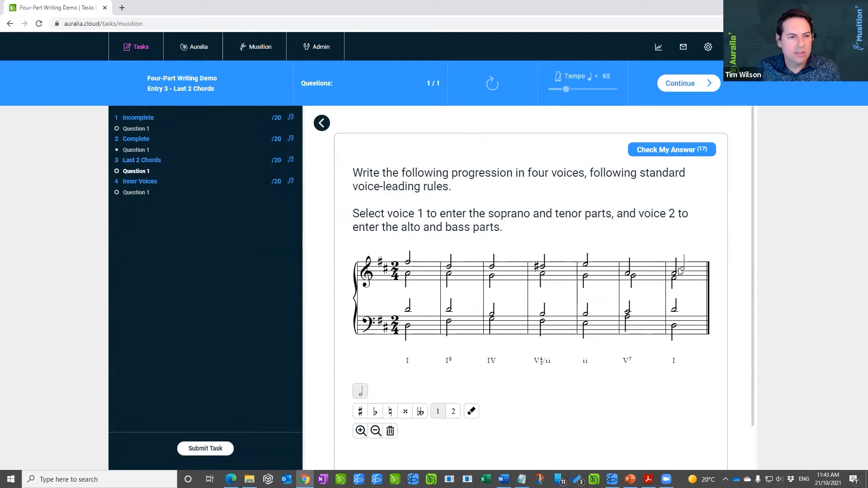
left_click(635, 265)
left_click(673, 267)
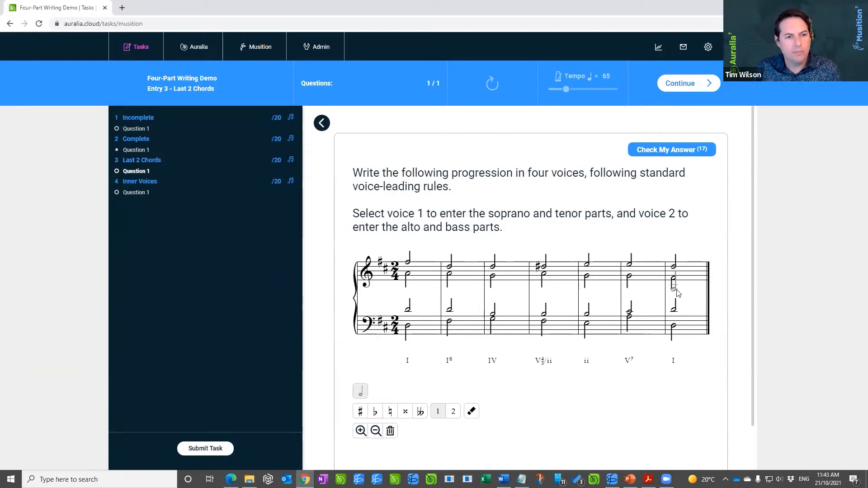
Change the alto note in bar 7 to A in voice 2 and check the answer.
left_click(453, 411)
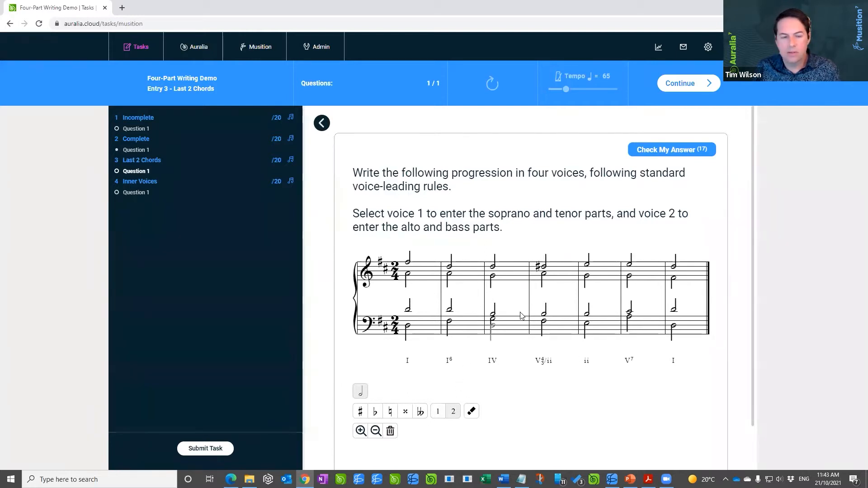
left_click(674, 274)
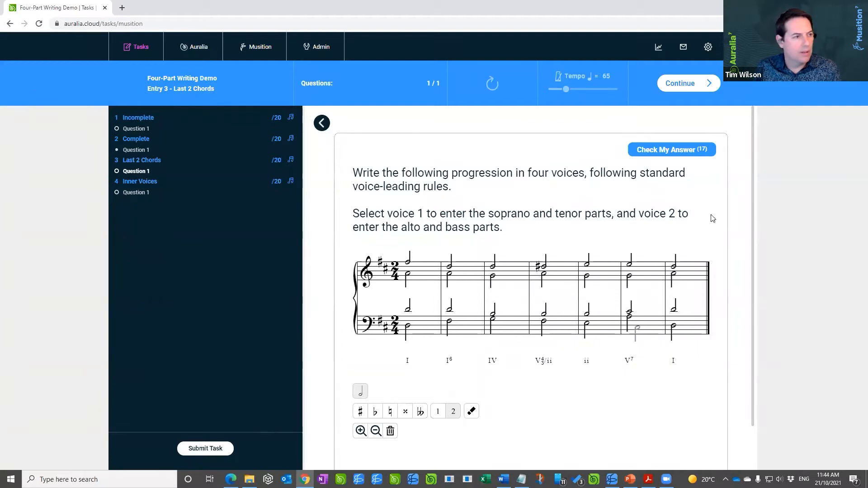
left_click(674, 151)
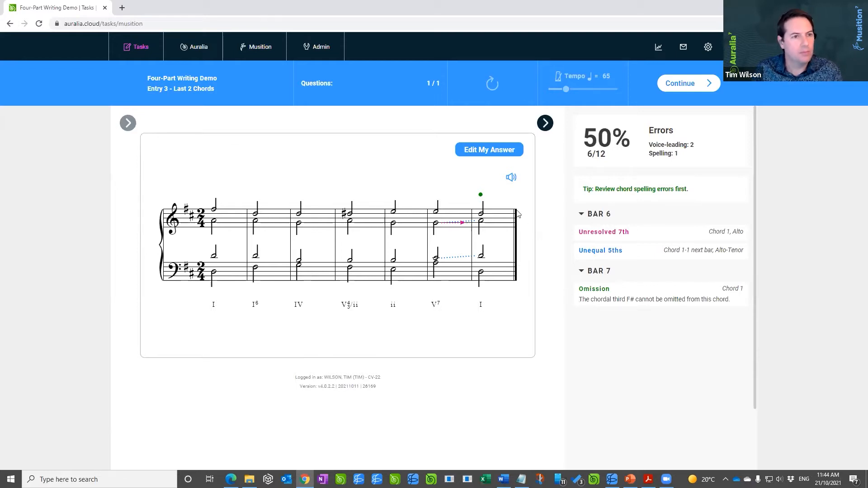
Open the question of the Inner Voices entry from the task's list of entries.
left_click(129, 123)
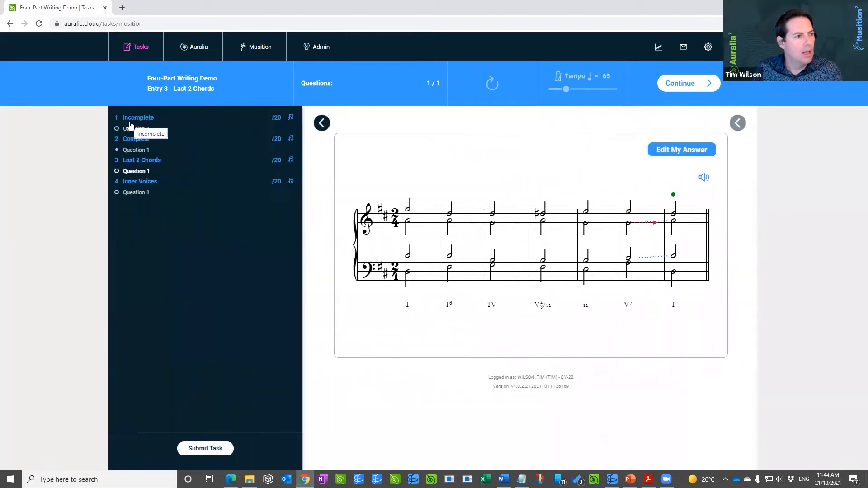
left_click(137, 194)
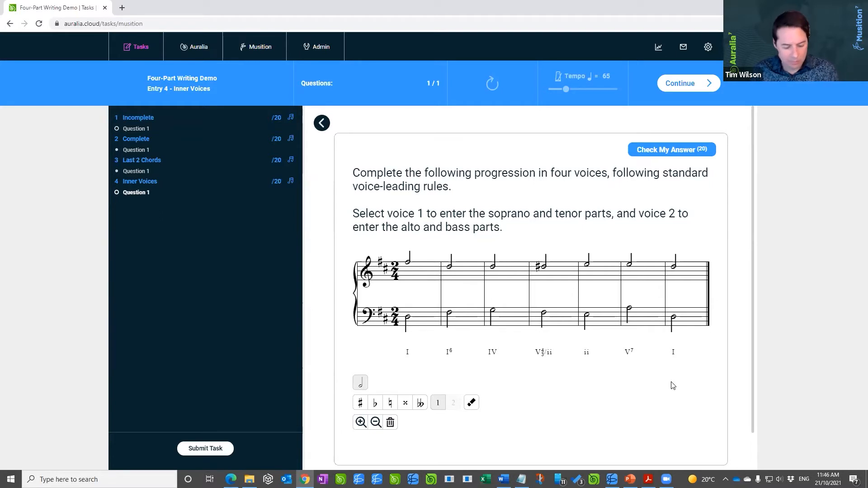
Switch from the browser to the slide presentation showing the included content levels.
key("alt+Tab")
key("alt+Tab")
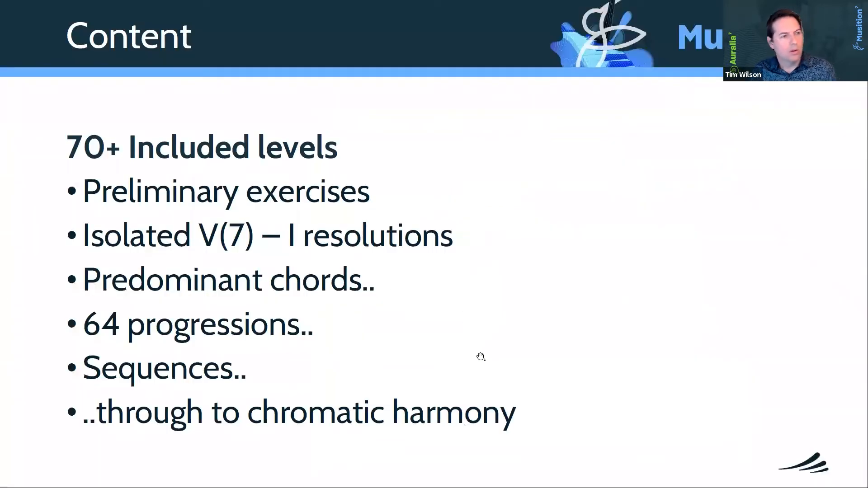
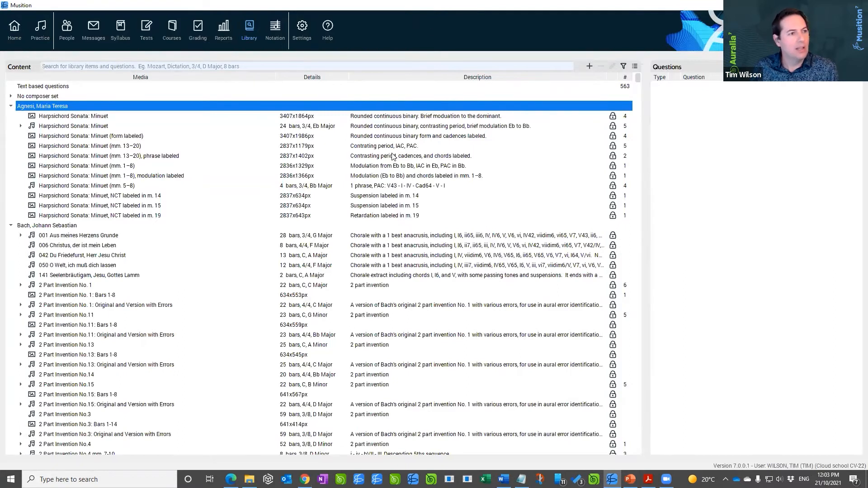
Open the list of syllabi and make a copy of the Theory & Aural I syllabus.
left_click(120, 29)
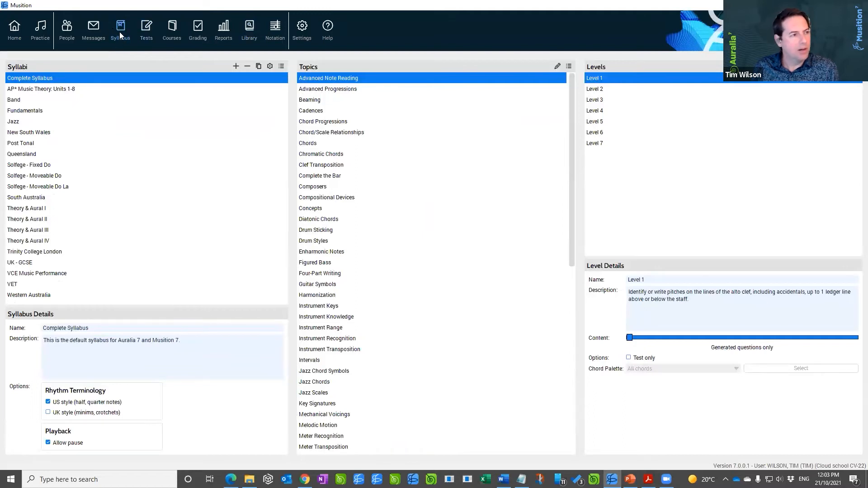
left_click(38, 211)
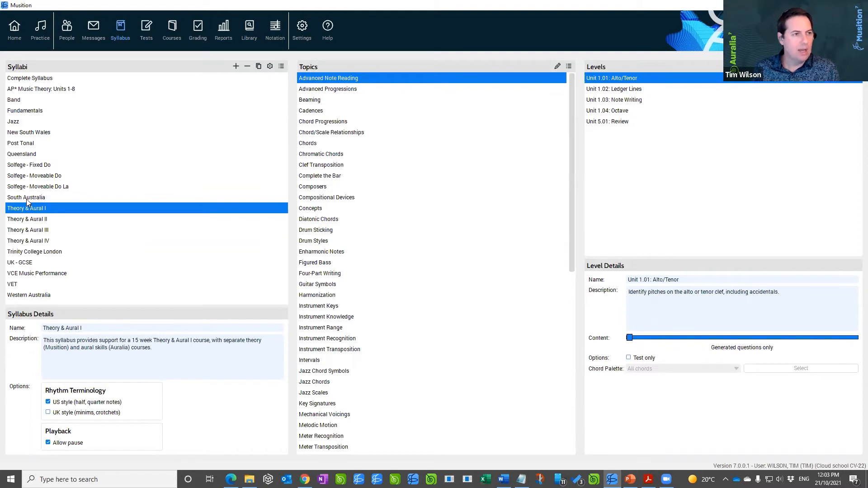
left_click(46, 218)
left_click(45, 212)
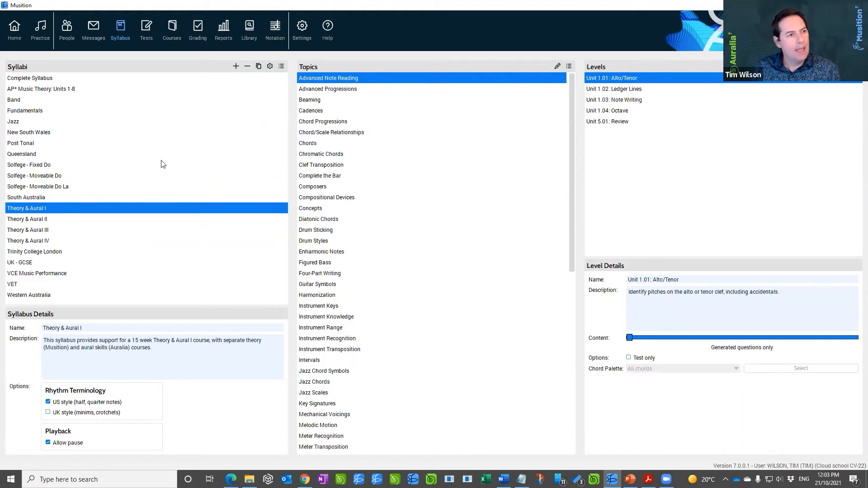
left_click(259, 67)
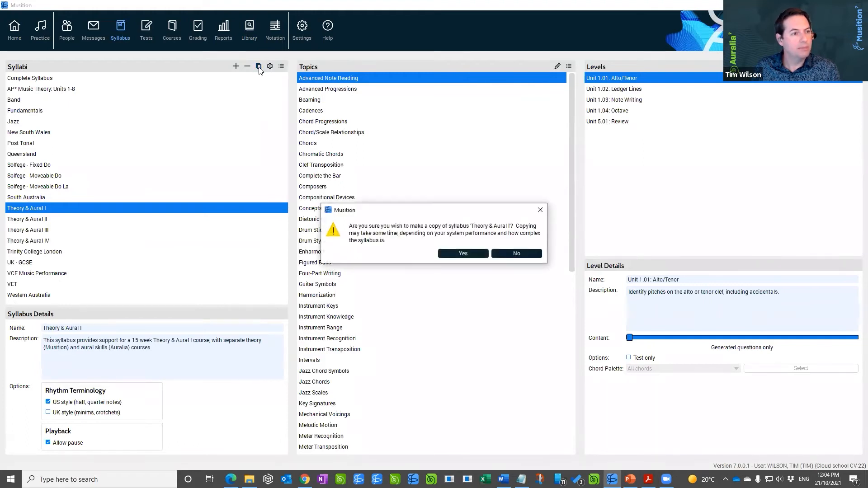
left_click(487, 255)
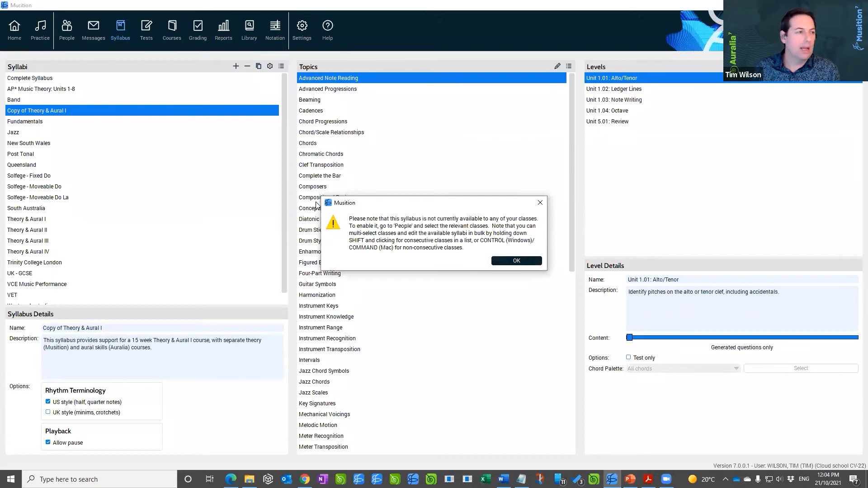
left_click(515, 261)
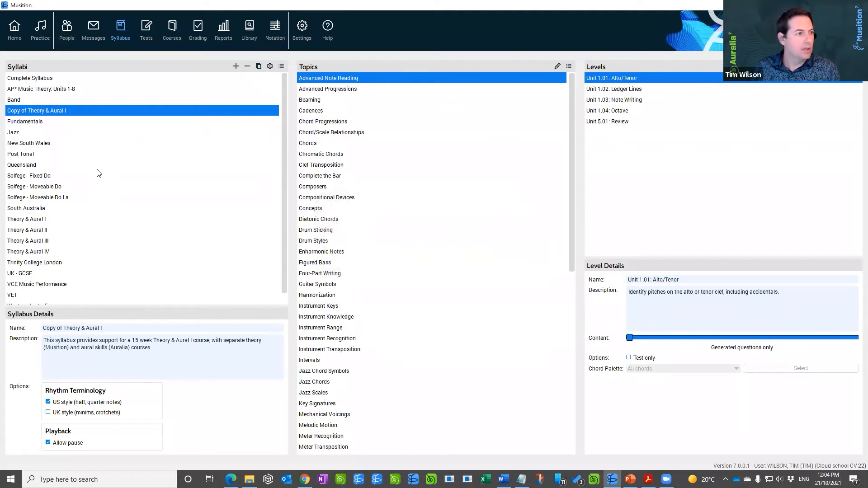
Rename the copied Theory & Aural I syllabus as MUS101.
triple_click(79, 328)
type("MUS101")
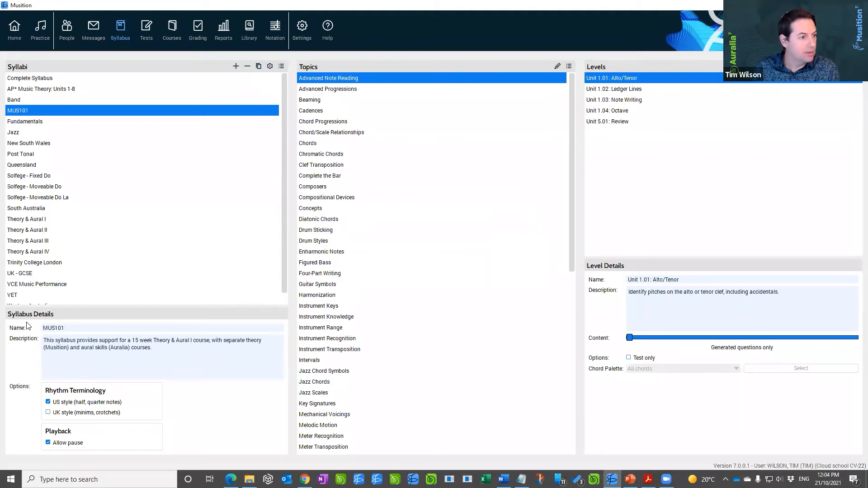
double_click(71, 328)
left_click(71, 327)
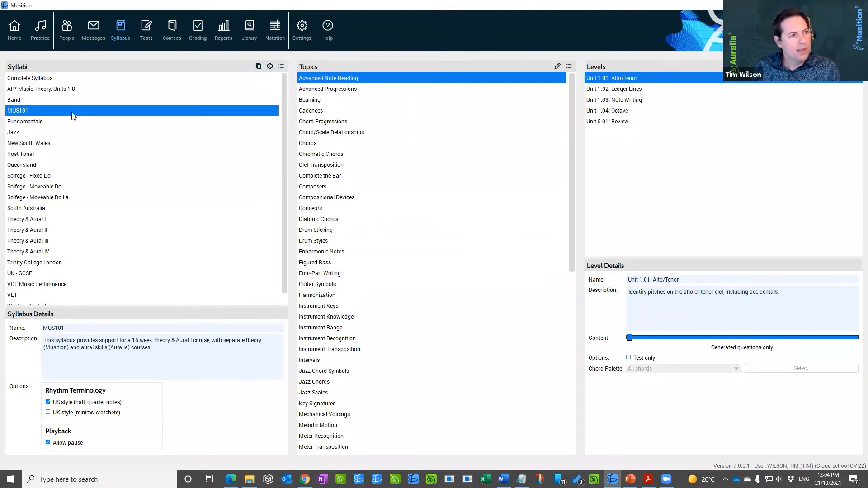
Delete the level Unit 6.01: Conjunct vs Disjunct from the Four-Part Writing topic of the MUS101 syllabus.
left_click(333, 274)
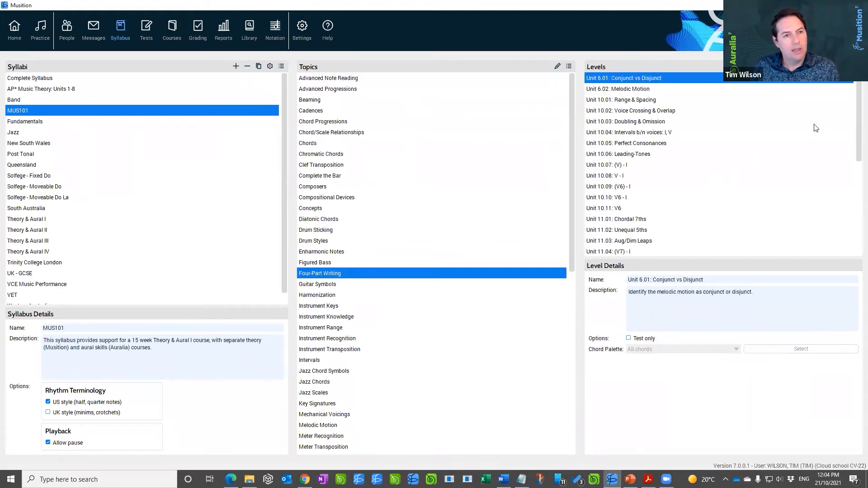
mouse_move(854, 140)
left_mouse_down()
mouse_move(855, 197)
mouse_move(854, 132)
left_mouse_up()
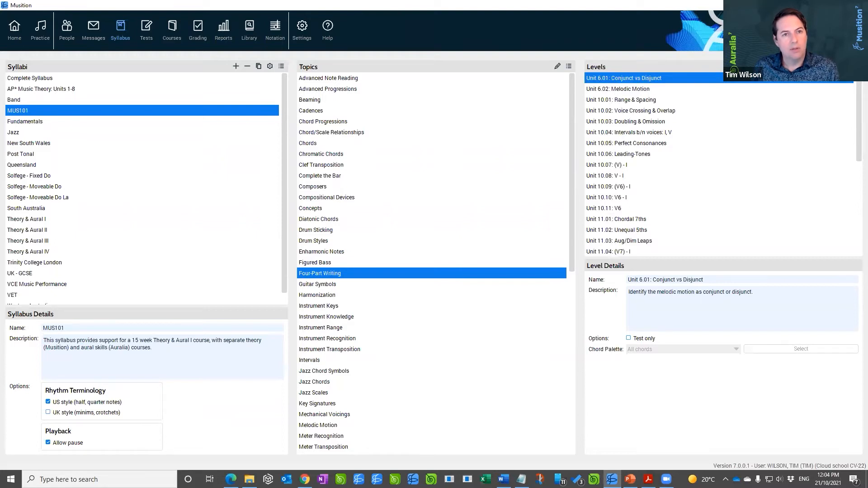
key("Delete")
left_click(466, 267)
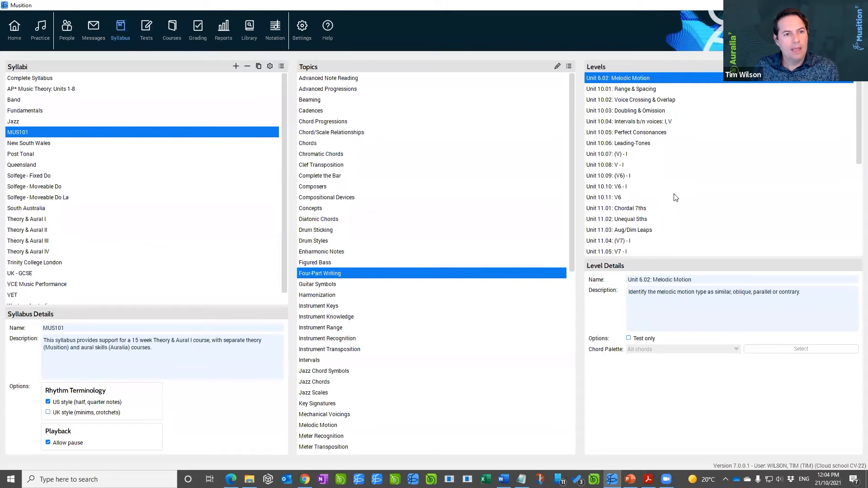
Move the level Unit 11.03: Aug/Dim Leaps up two places so it comes before Unit 11.01: Chordal 7ths.
left_click_drag(857, 144, 855, 236)
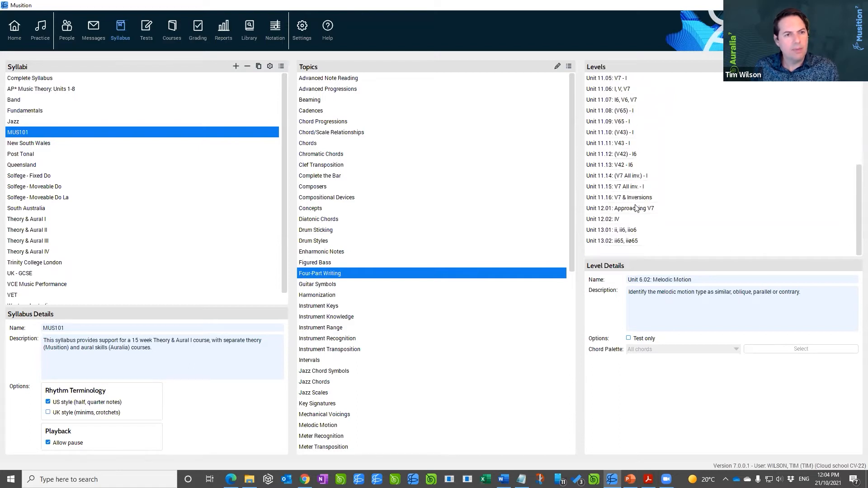
scroll(638, 208, "up", 2)
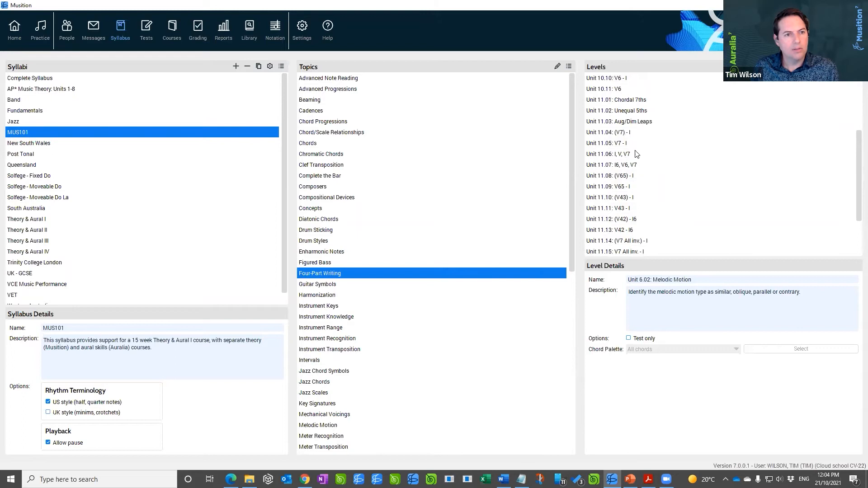
left_click(637, 122)
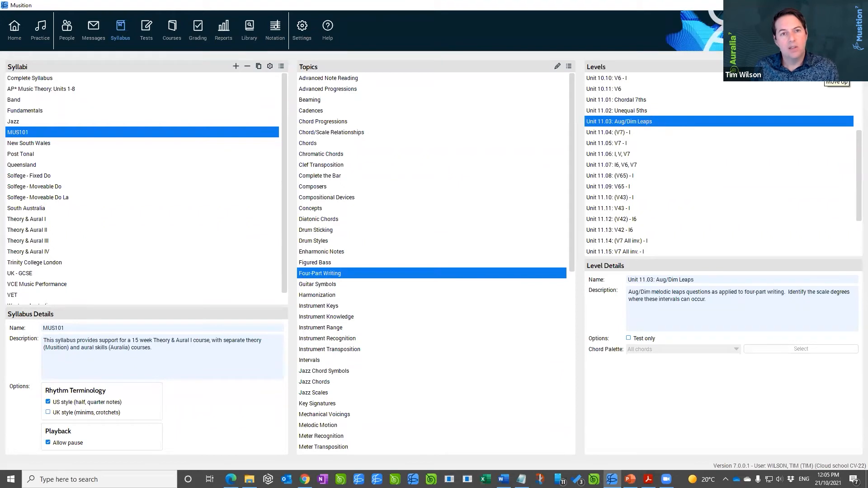
left_click(834, 66)
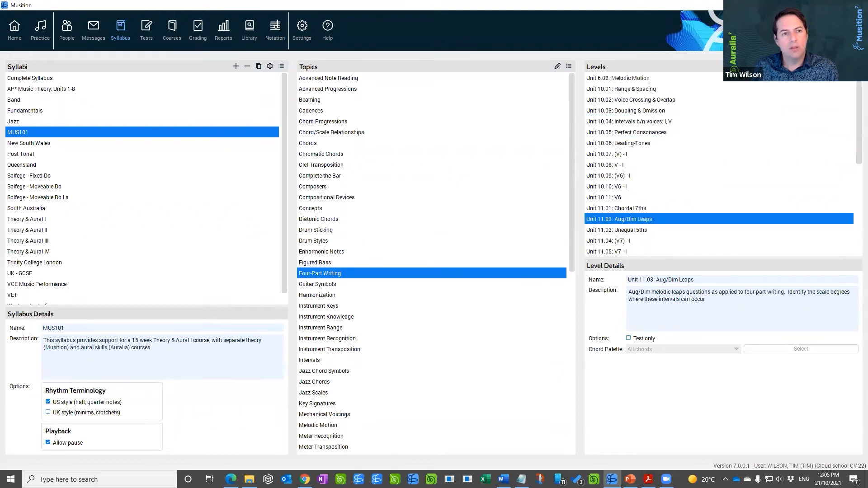
left_click(833, 66)
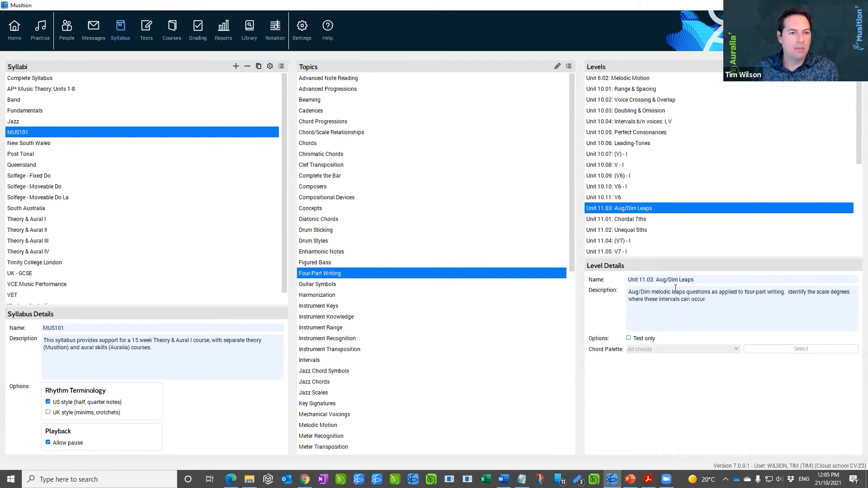
Inspect the editable name of Unit 11.03 and view the level details of Unit 13.01: ii, ii6, iio6.
left_click_drag(714, 282, 617, 281)
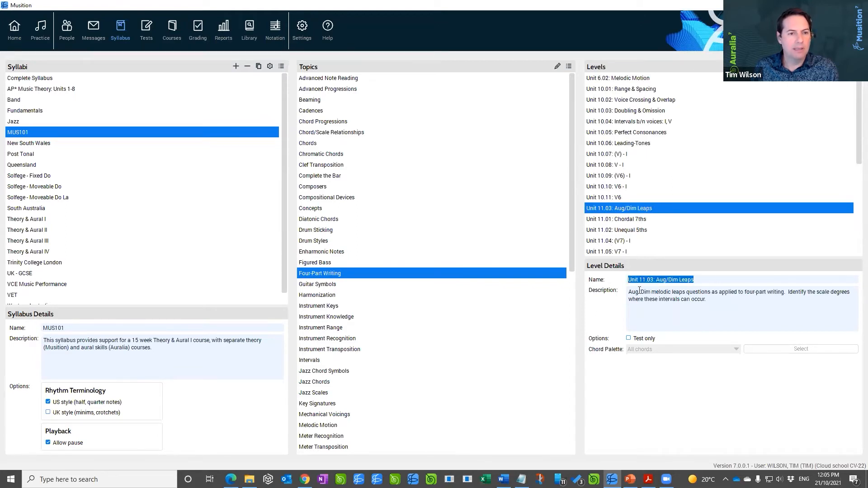
left_click(667, 293)
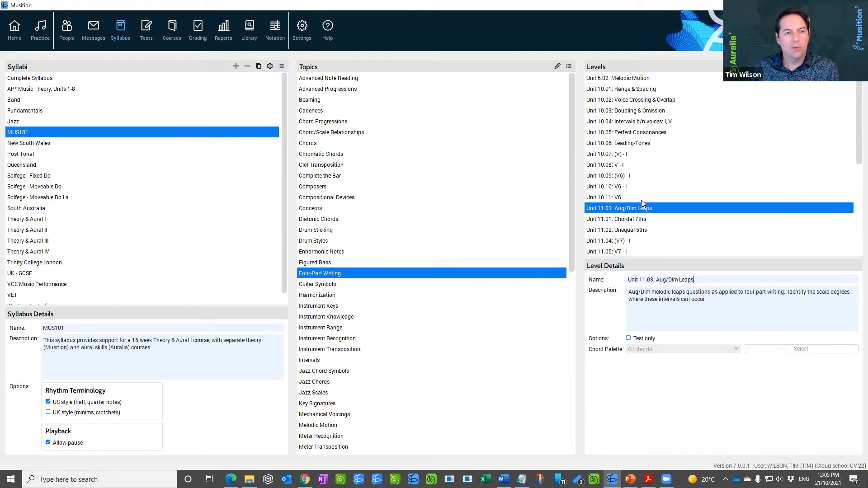
scroll(642, 203, "down", 2)
scroll(644, 208, "down", 4)
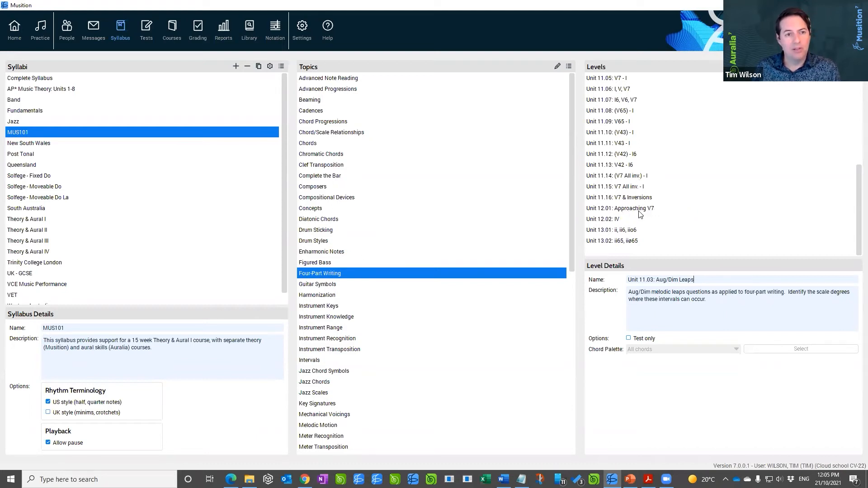
left_click(623, 231)
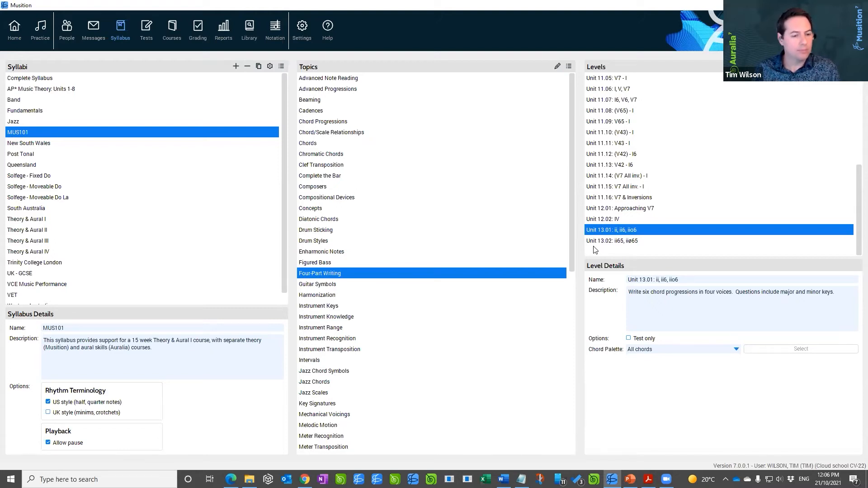
Switch to the slide presentation to view the Customization slide, and return to Musition.
key("alt+Tab")
key("alt+Tab")
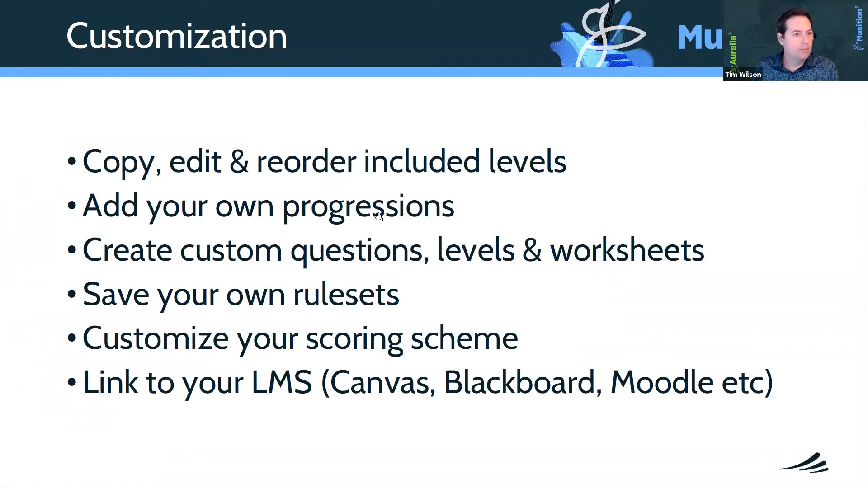
key("alt+Tab")
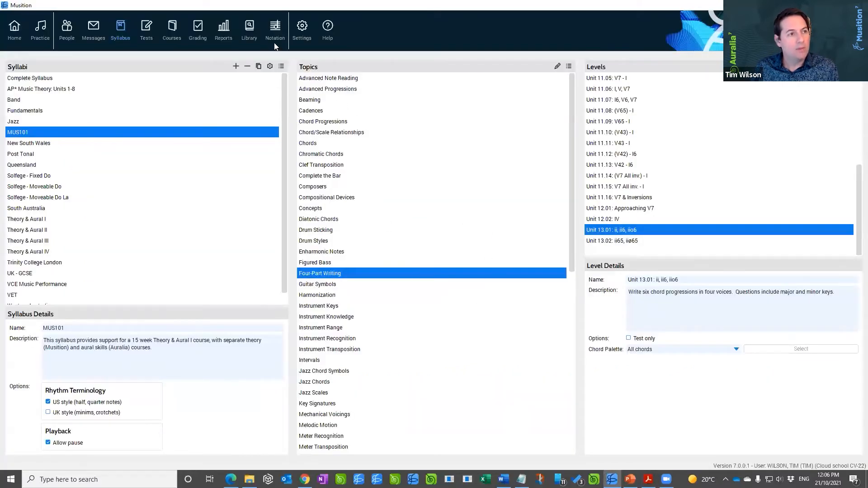
Open the score settings in the Notation Editor and turn off the display of the Piano part's name.
left_click(274, 30)
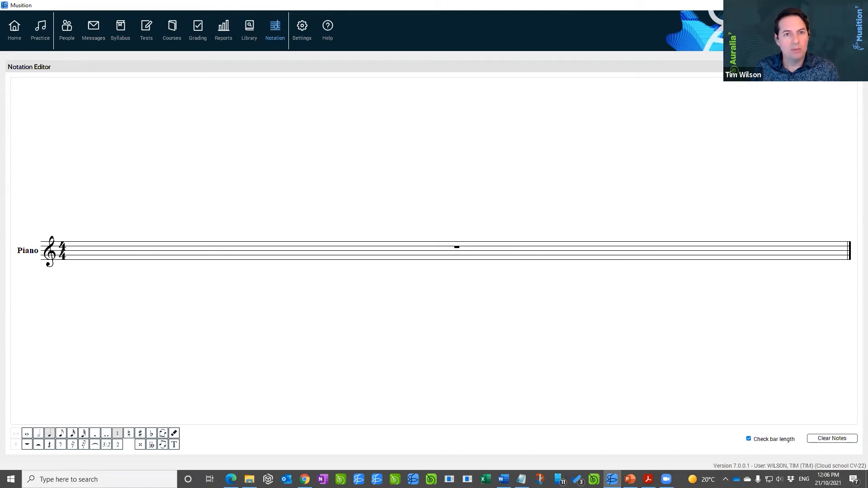
left_click(814, 67)
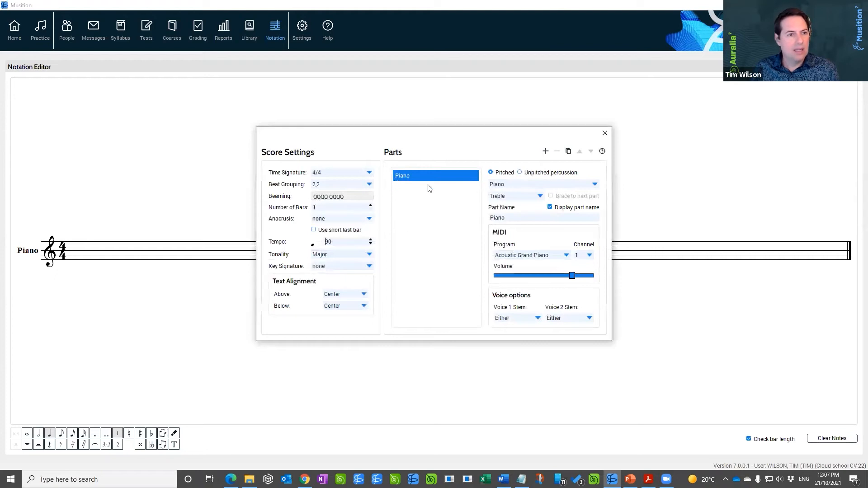
left_click(551, 207)
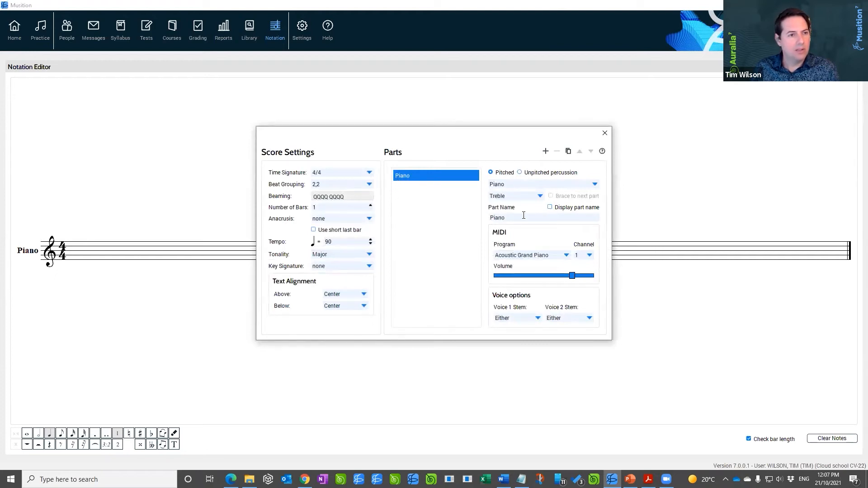
Add a second part with a Bass clef, setting its voice 1 stems to Up and voice 2 stems to Down.
left_click(546, 152)
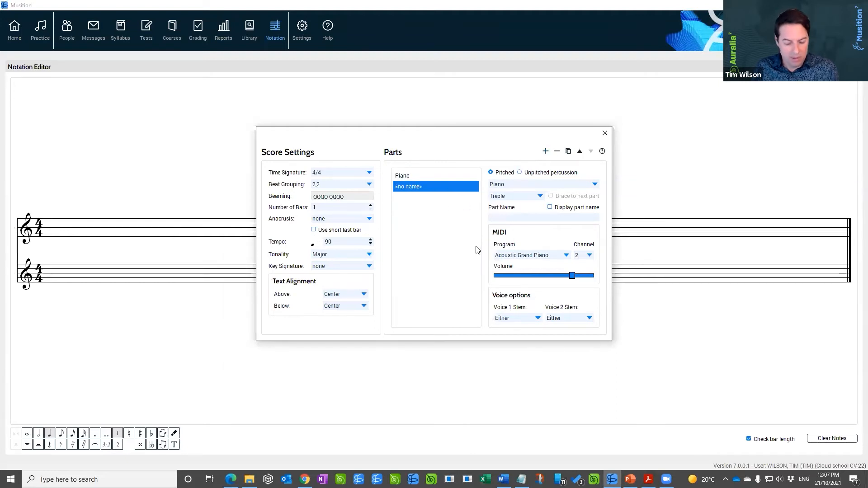
left_click(506, 197)
left_click(507, 208)
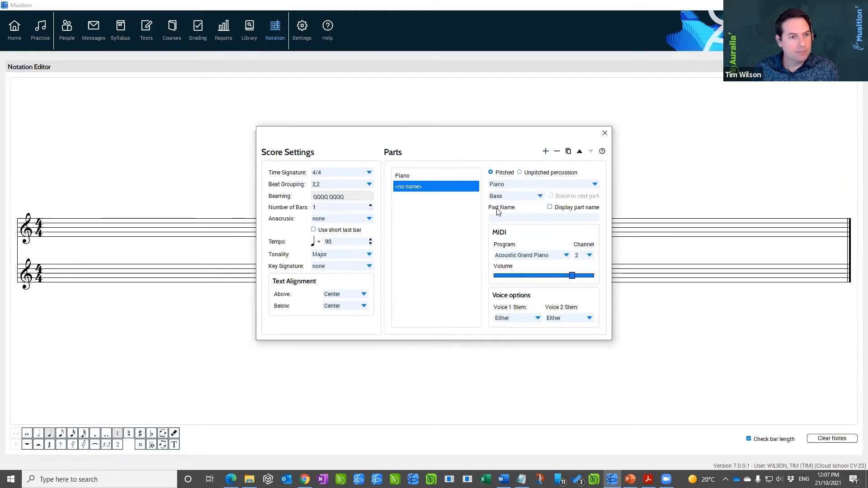
left_click(516, 319)
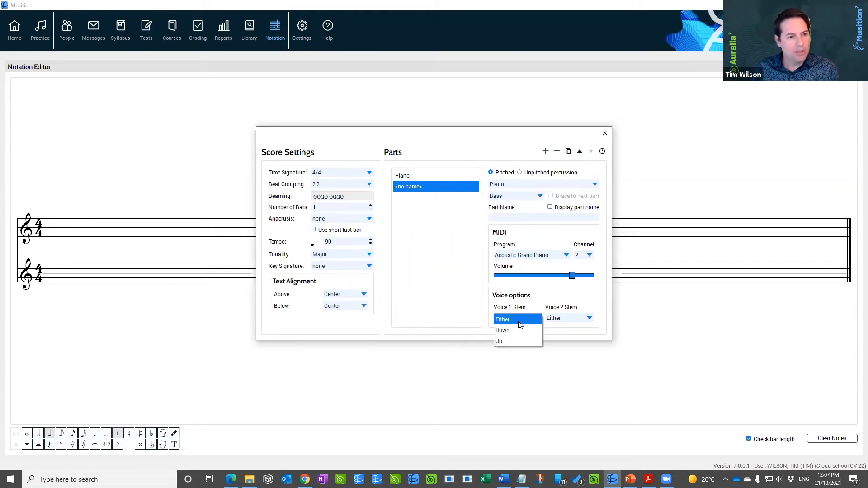
left_click(512, 340)
left_click(570, 319)
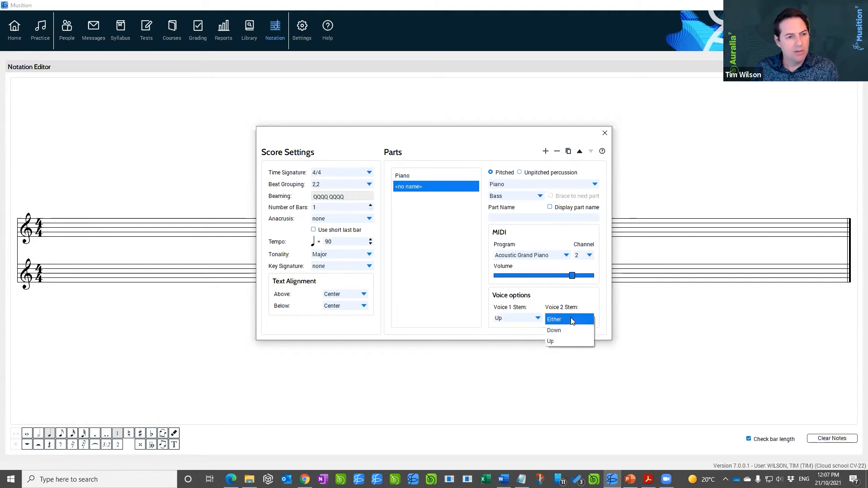
left_click(569, 330)
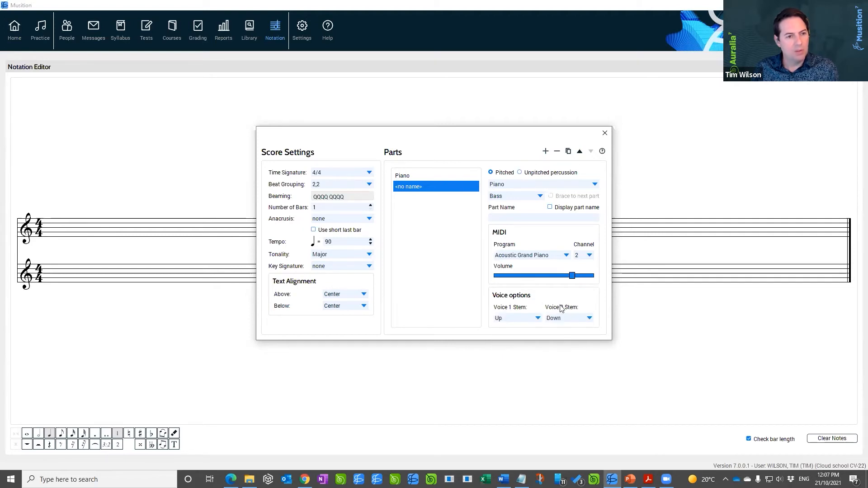
Set the Piano part's voice 1 stems to Up and voice 2 stems to Down, and brace it to the next part.
left_click(421, 175)
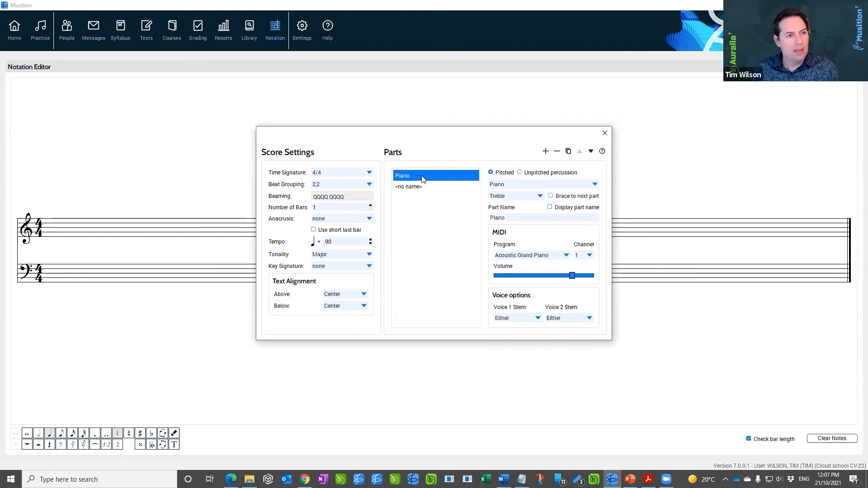
left_click(523, 317)
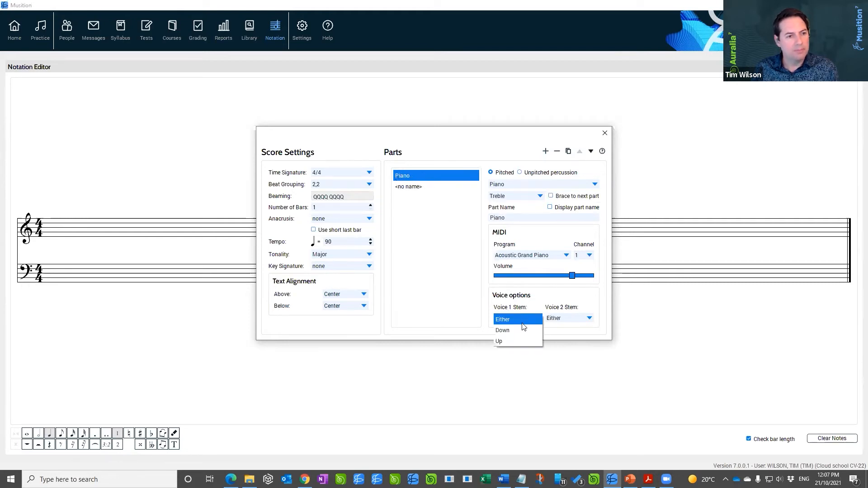
left_click(521, 342)
left_click(561, 320)
left_click(562, 330)
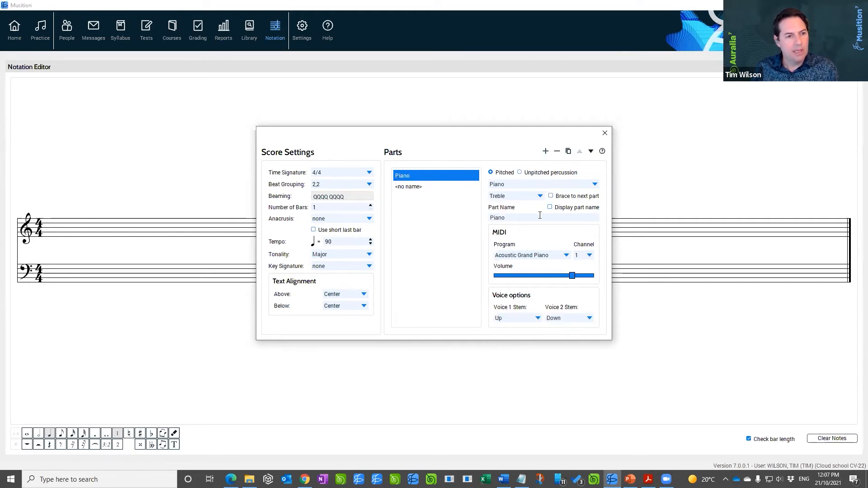
Set the score's time signature to 2/4.
left_click(353, 172)
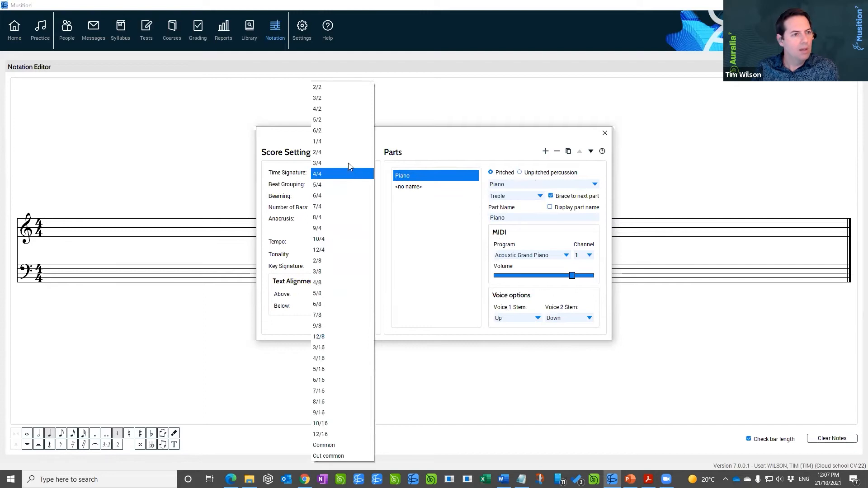
left_click(348, 153)
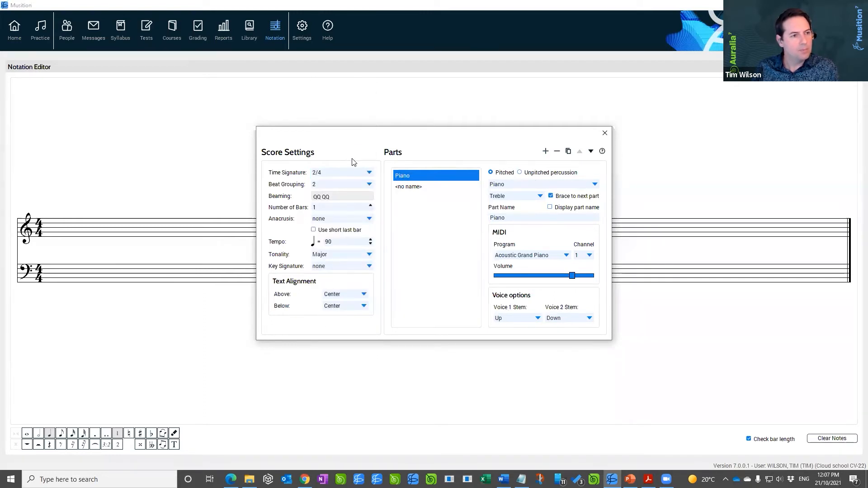
Set the score's key signature to 2 sharps and the number of bars to 4, closing the score settings.
left_click(349, 267)
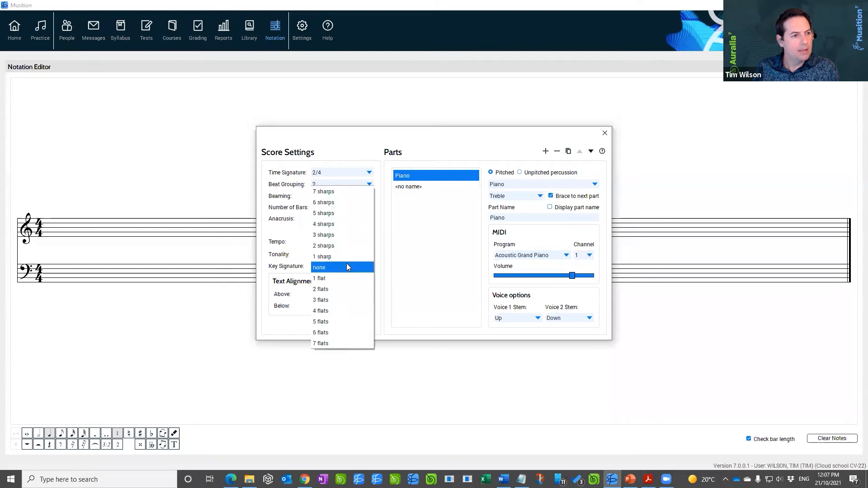
left_click(350, 247)
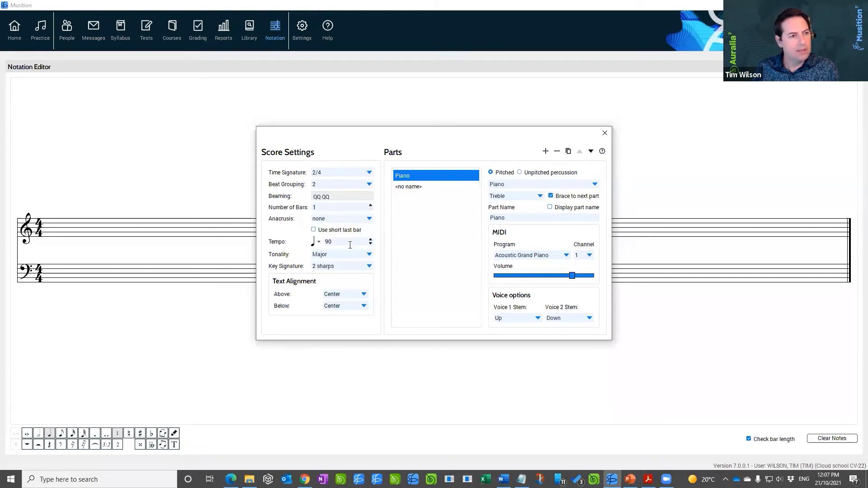
left_click(370, 206)
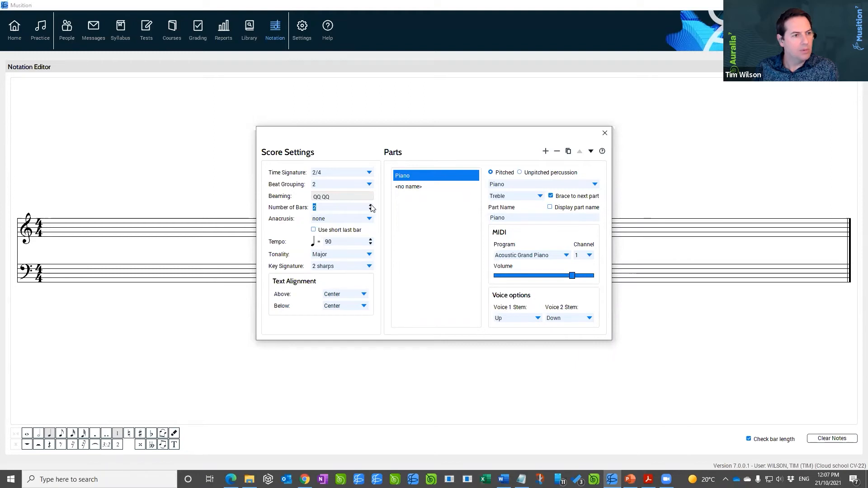
left_click(604, 133)
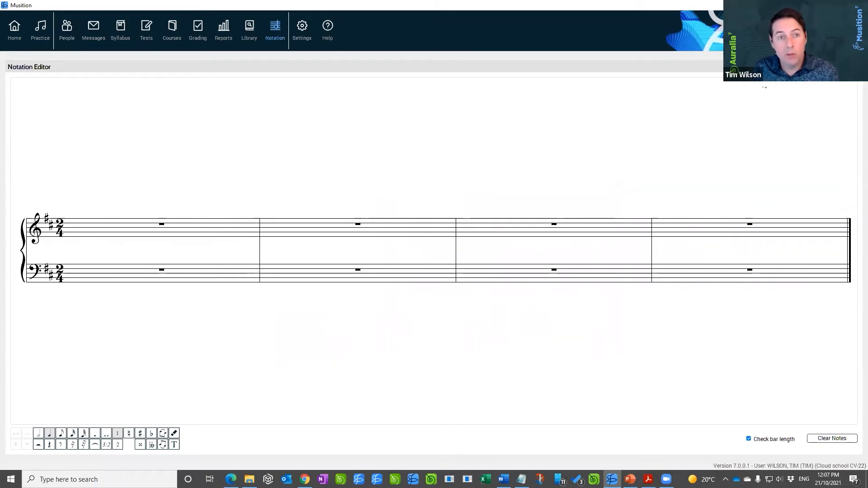
Switch to figured chord symbol entry and add the diatonic chord I under bar 1.
left_click(760, 67)
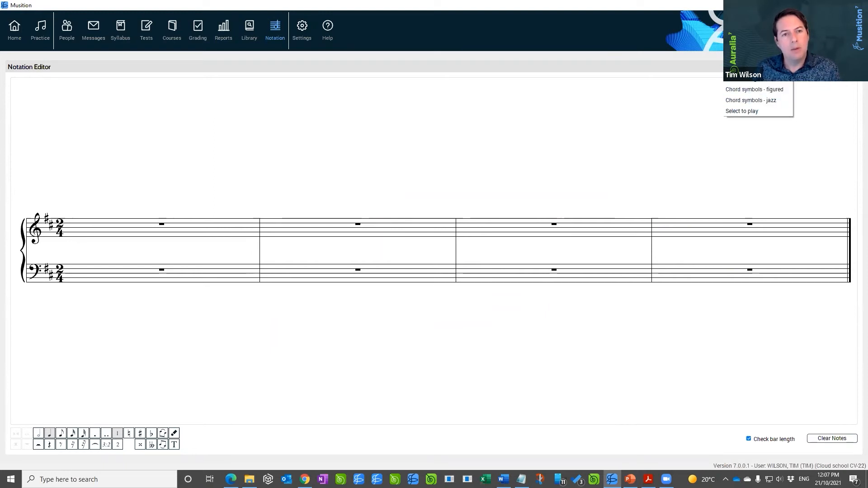
left_click(759, 90)
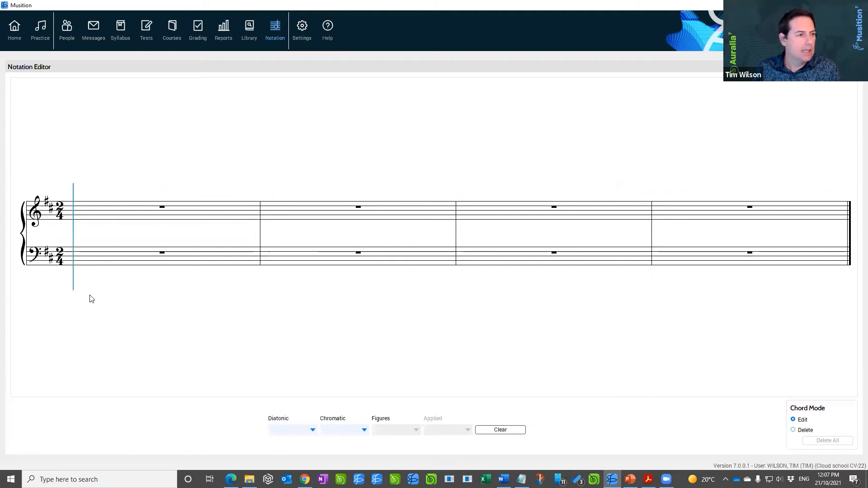
left_click(76, 287)
left_click(292, 430)
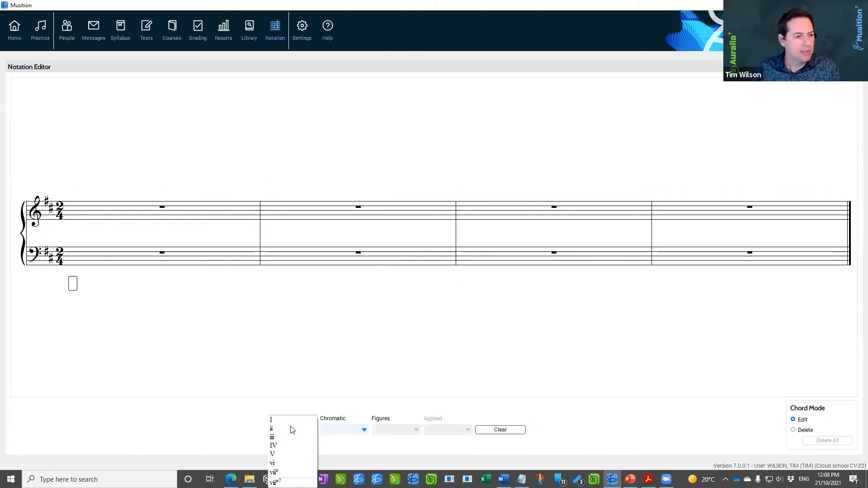
left_click(290, 421)
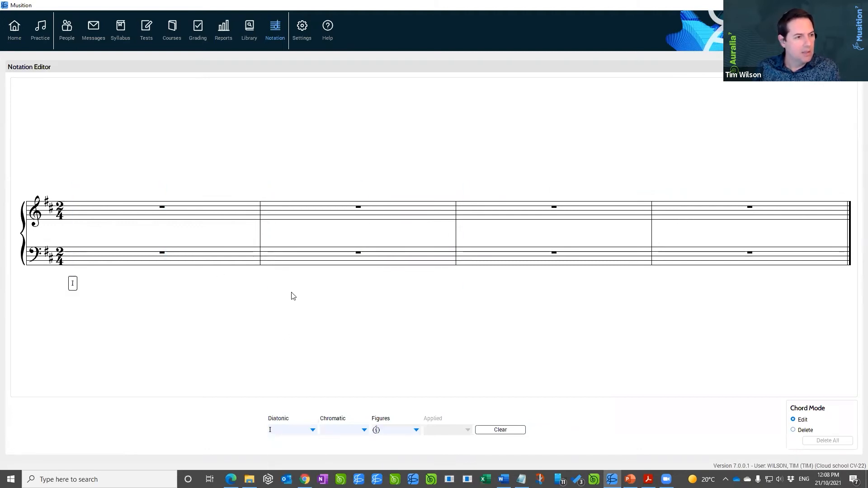
Add the chord ii with figure 6 at the start of bar 2.
left_click(270, 284)
left_click(303, 432)
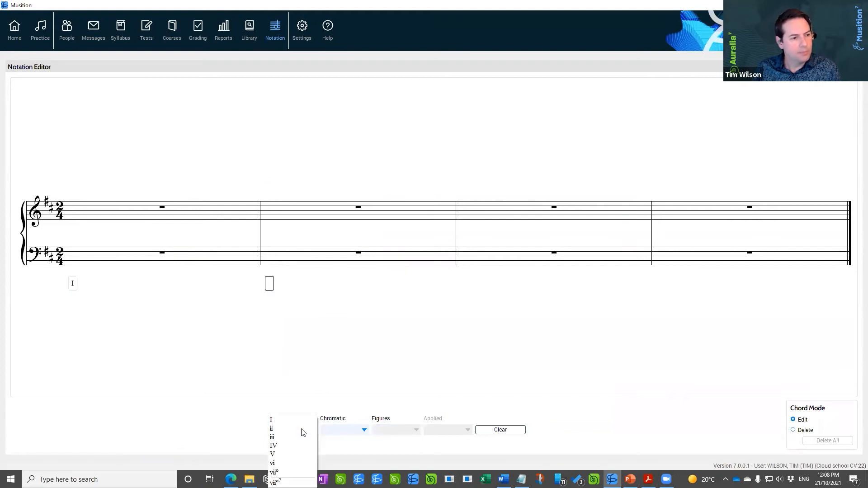
left_click(296, 428)
left_click(388, 432)
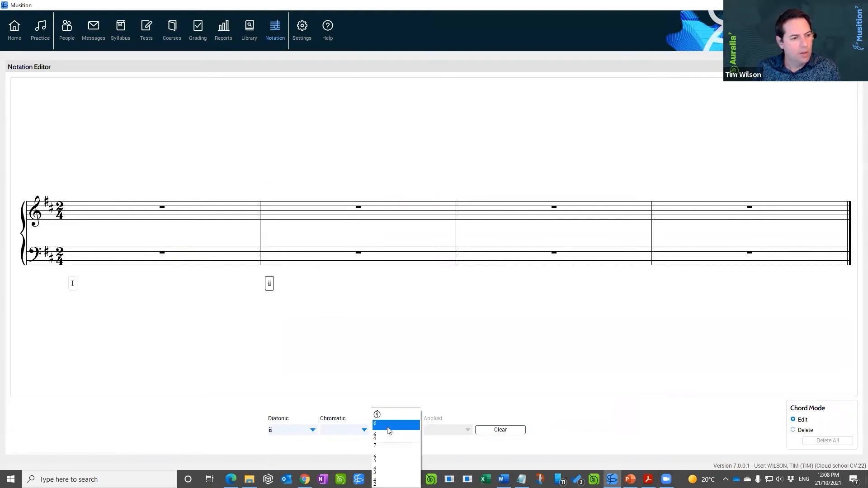
left_click(387, 424)
Add the chord V with figure 7 under bar 3 and the chord I under bar 4.
left_click(467, 284)
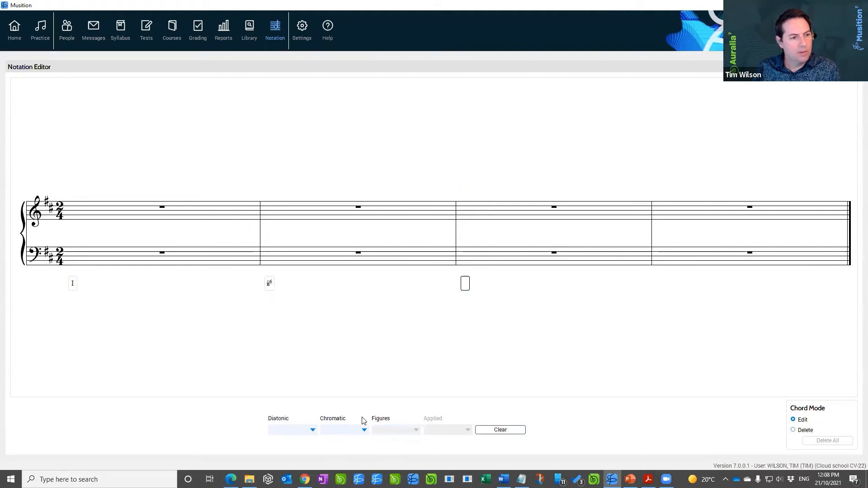
left_click(303, 432)
left_click(298, 455)
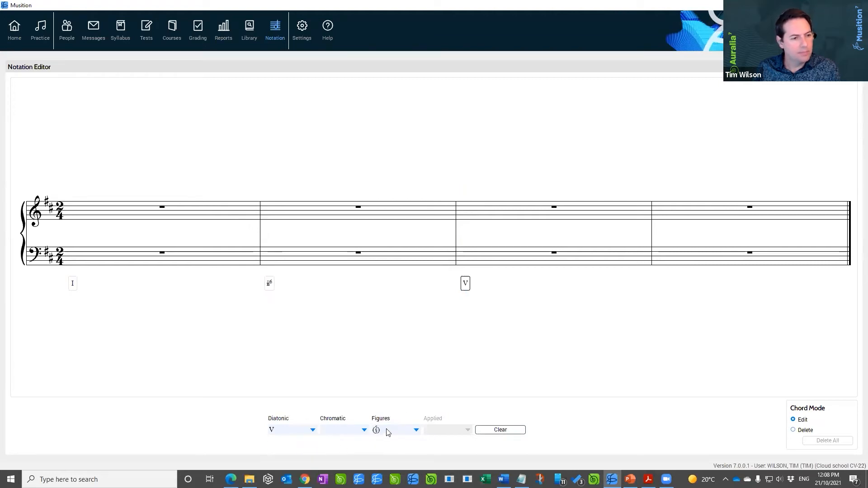
left_click(388, 431)
left_click(390, 445)
left_click(662, 284)
left_click(294, 432)
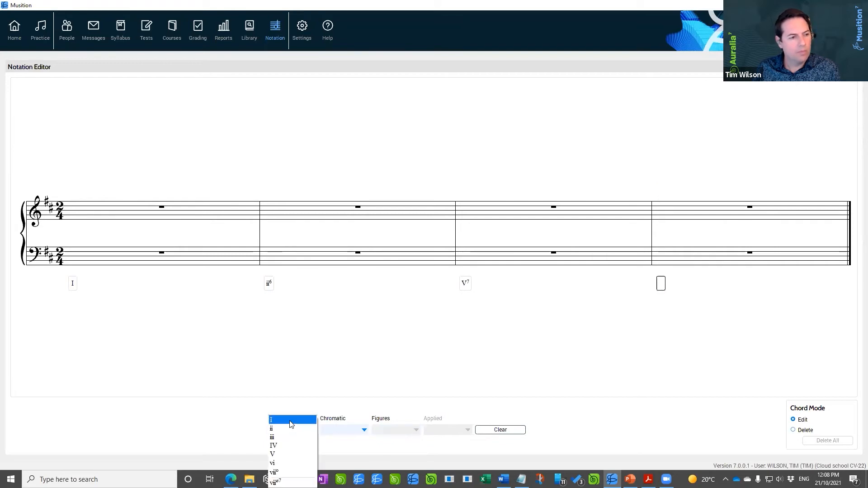
left_click(290, 424)
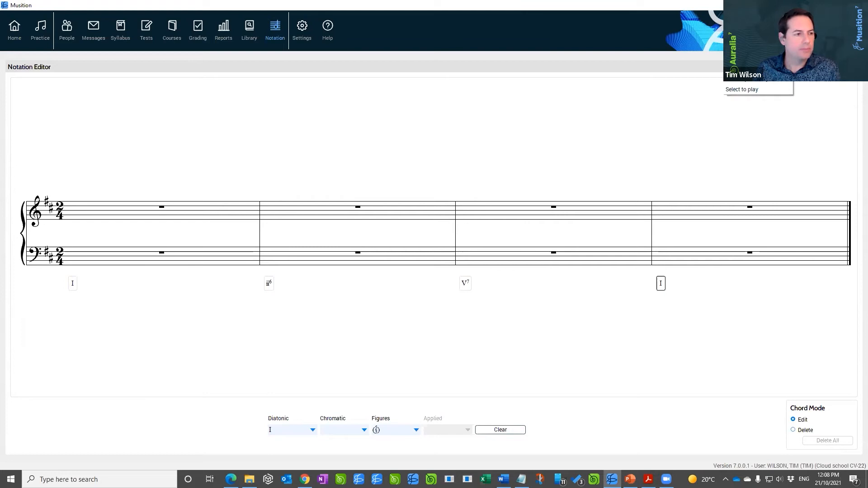
Return to note entry and write the soprano line in voice 1 as half notes F#, E, E, D, one per bar.
left_click(750, 69)
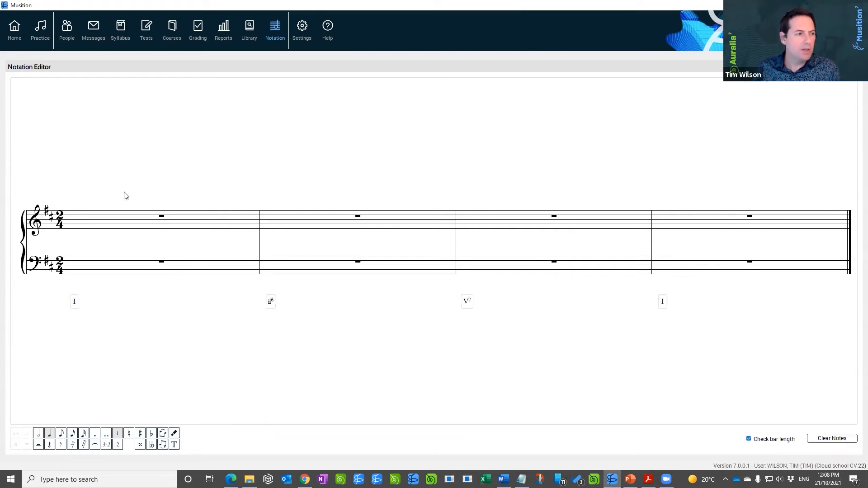
left_click(38, 436)
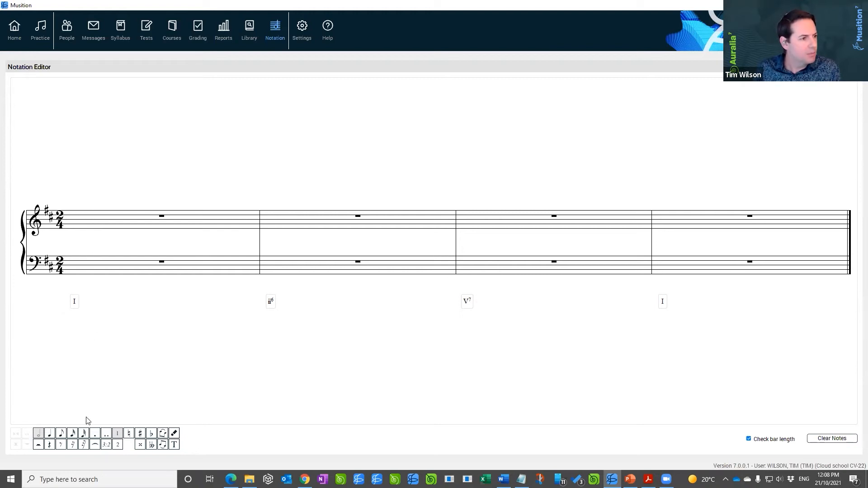
left_click(103, 215)
left_click(302, 217)
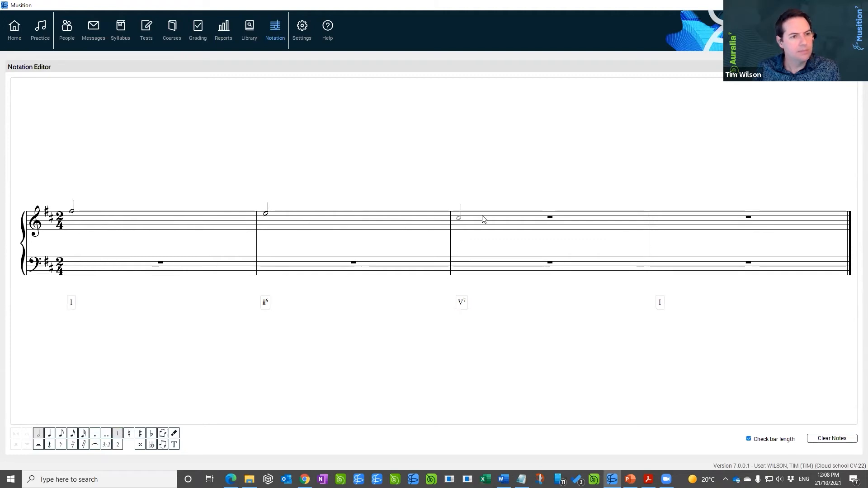
left_click(483, 217)
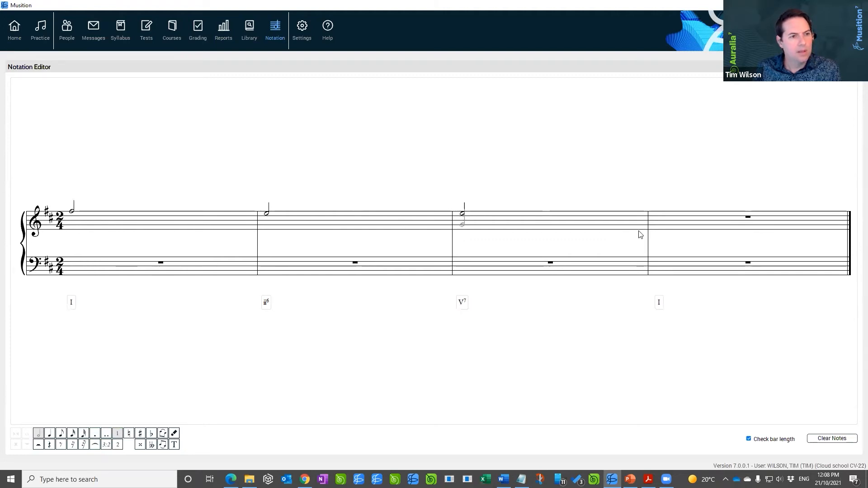
left_click(689, 220)
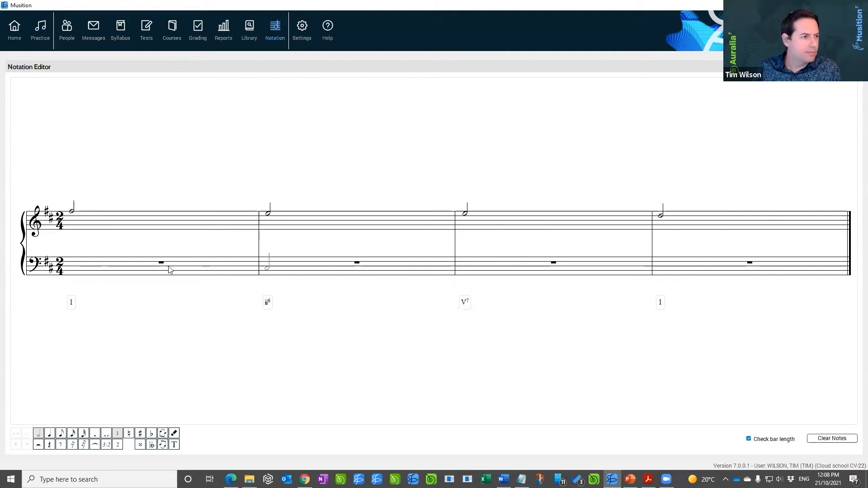
Complete the bar 1 chord with half notes: tenor D in voice 1, alto A and bass D in voice 2.
left_click(85, 252)
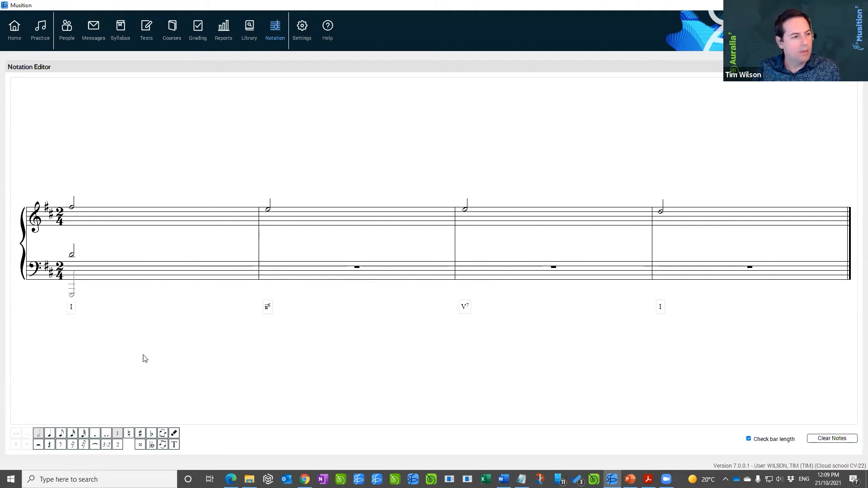
left_click(117, 445)
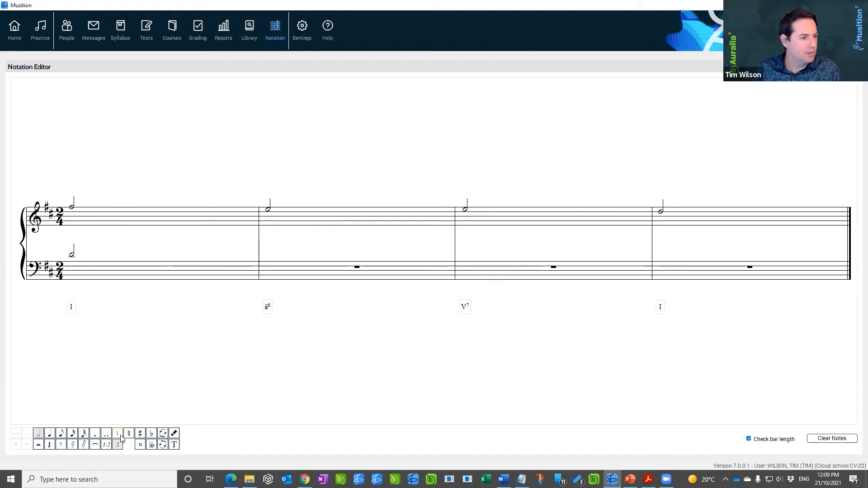
left_click(84, 223)
left_click(87, 274)
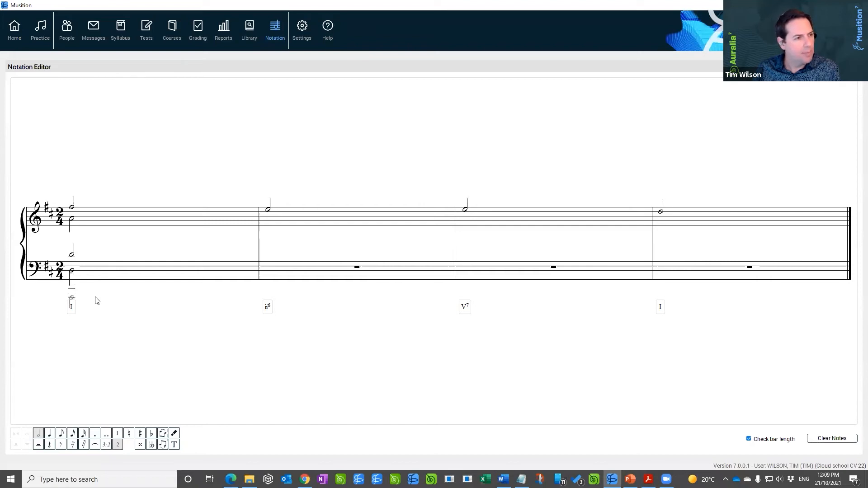
Continue the voice 2 bass line with half notes G, A and D in bars 2 to 4.
left_click(275, 280)
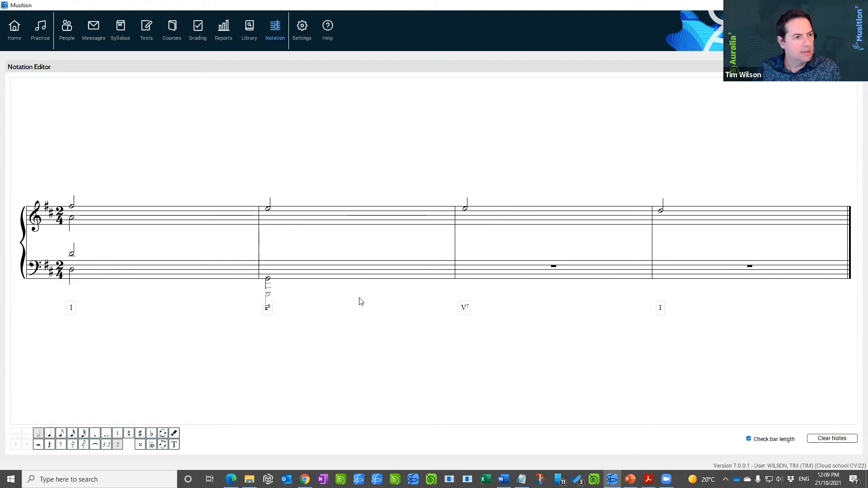
left_click(467, 278)
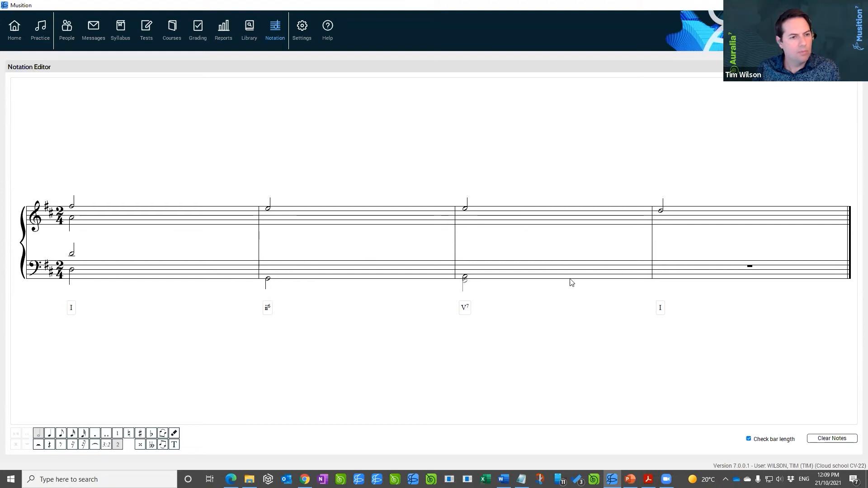
left_click(671, 273)
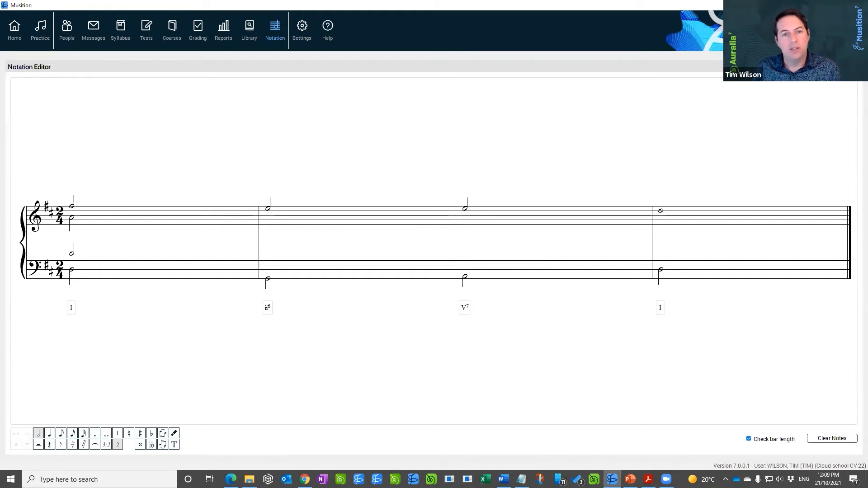
Save the score to the library with the name "I - ii6 - V7 - I" and the tag "mus101,".
left_click(854, 67)
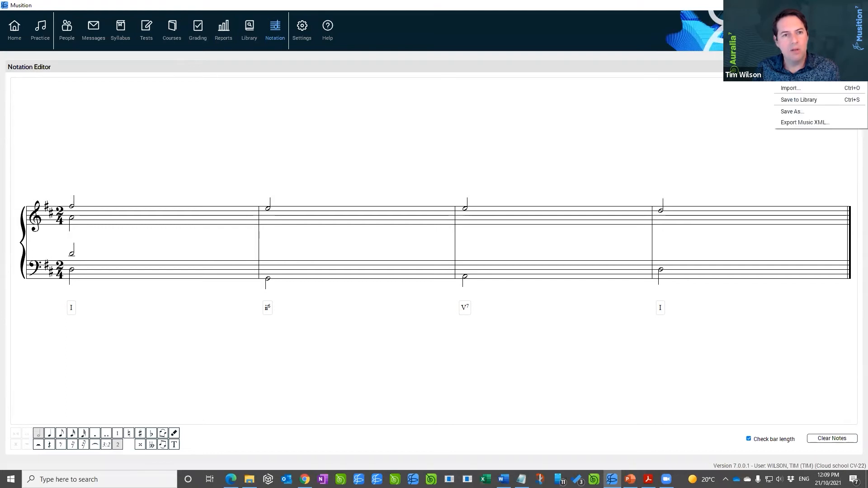
left_click(826, 99)
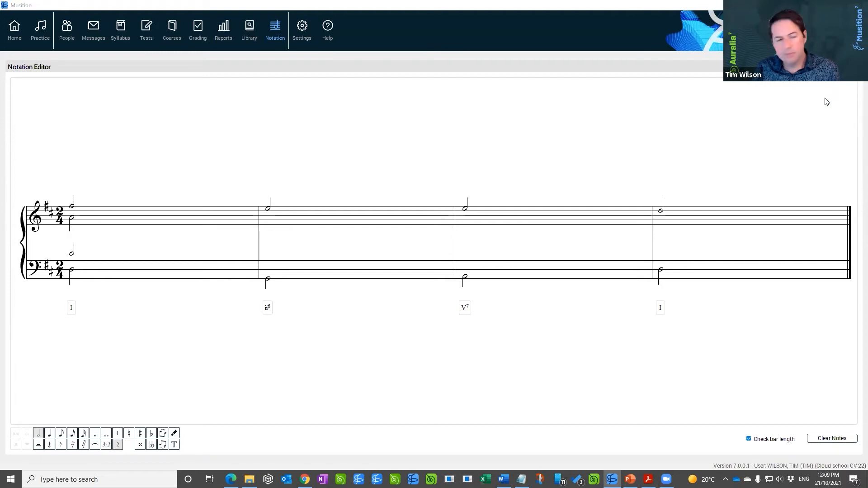
left_click(346, 188)
type("I - ii6 - V7 - I")
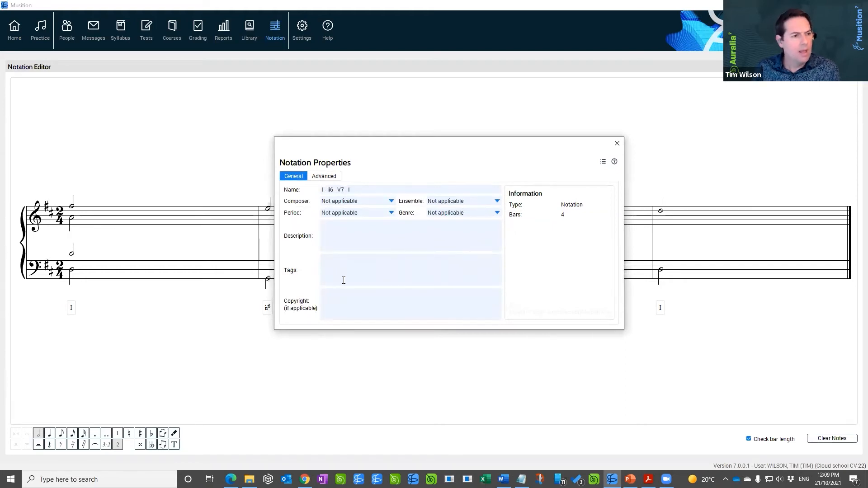
left_click(339, 268)
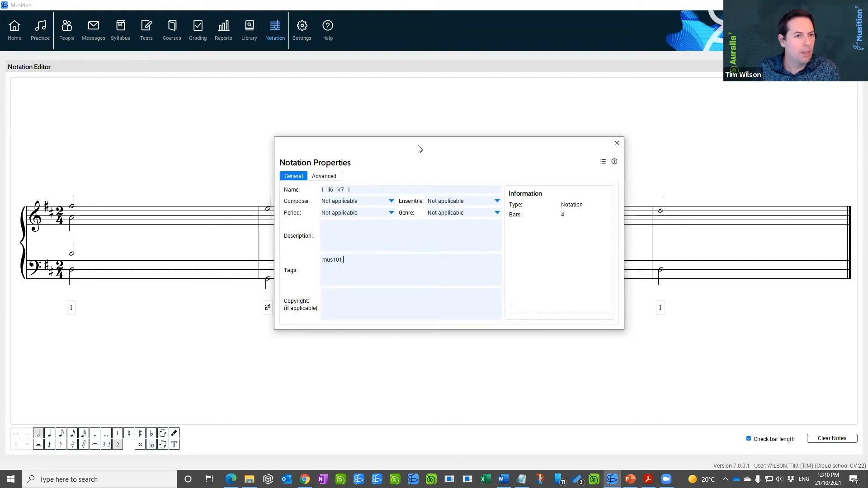
left_click_drag(418, 145, 592, 138)
left_click(575, 120)
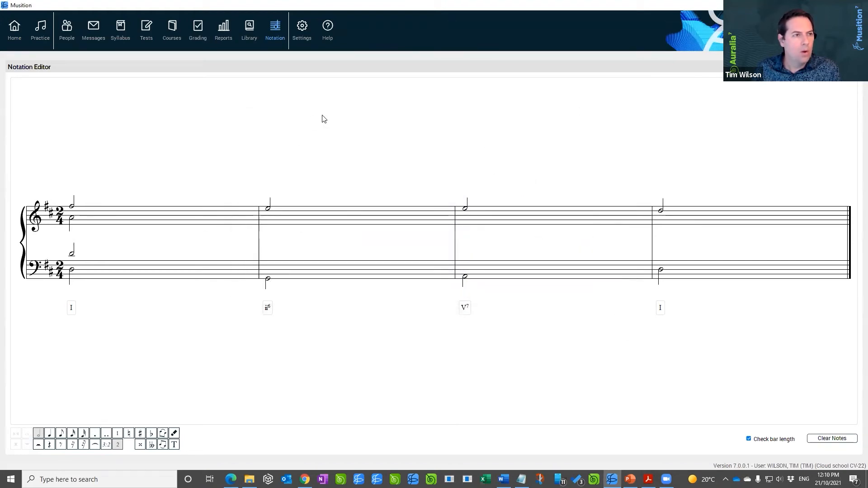
Search the library content for "mus101," and select the "I - ii6 - V7 - I" score among the items without a composer.
left_click(248, 27)
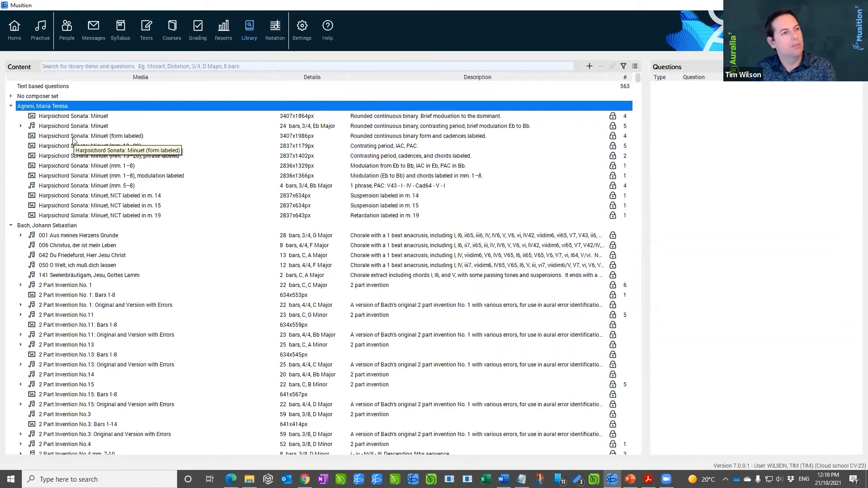
type("m")
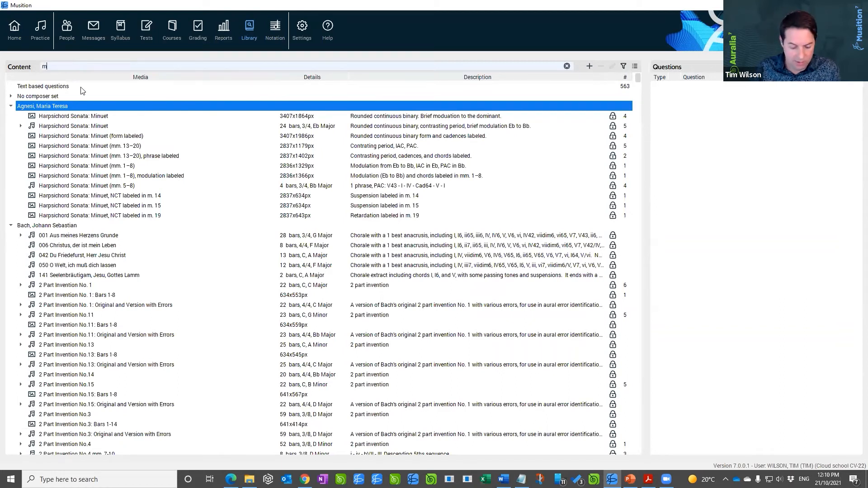
type("us101,")
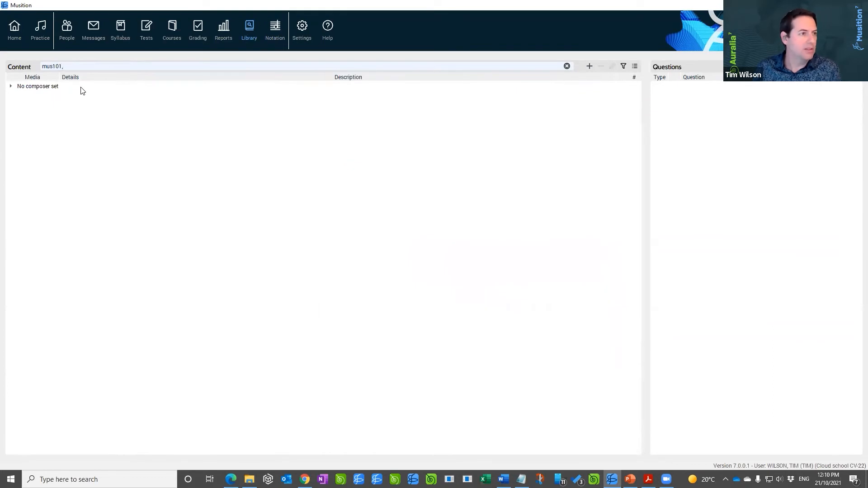
double_click(52, 87)
left_click(45, 107)
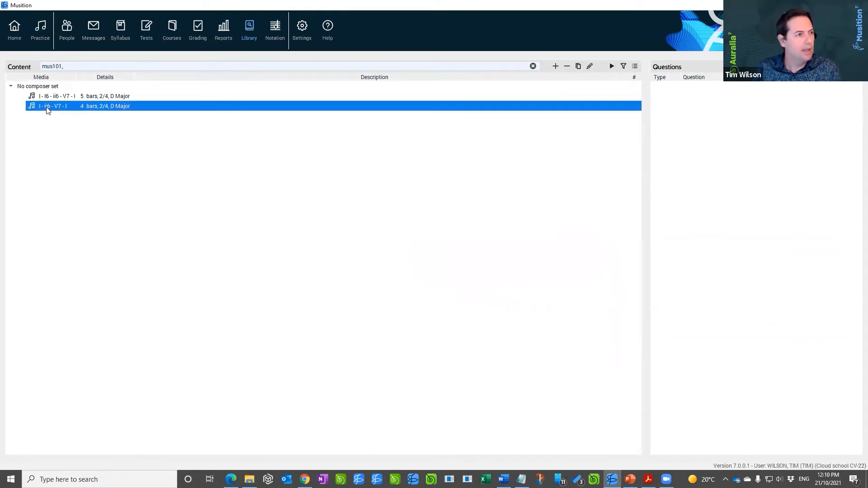
left_click_drag(70, 66, 39, 67)
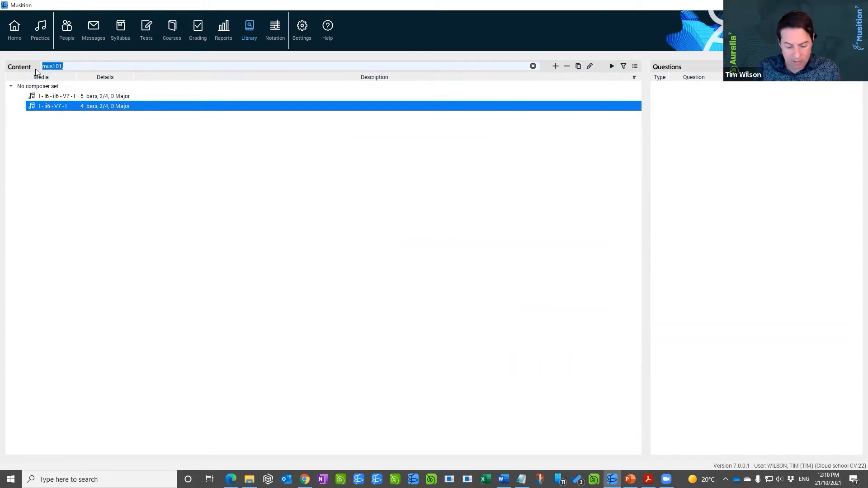
Search the library for "four-part writing,", look at the question for the I - I6 - V7 - I - I6 - V progression, and expand the items without a composer.
key("BackSpace")
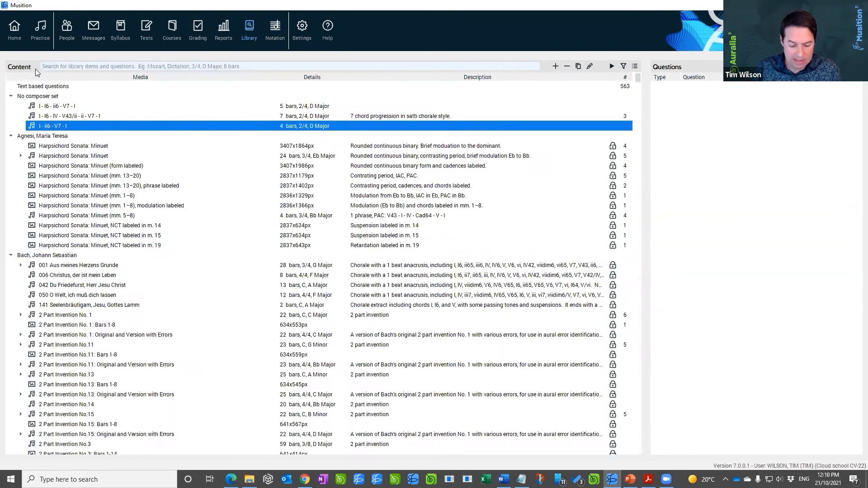
type("four-part wri")
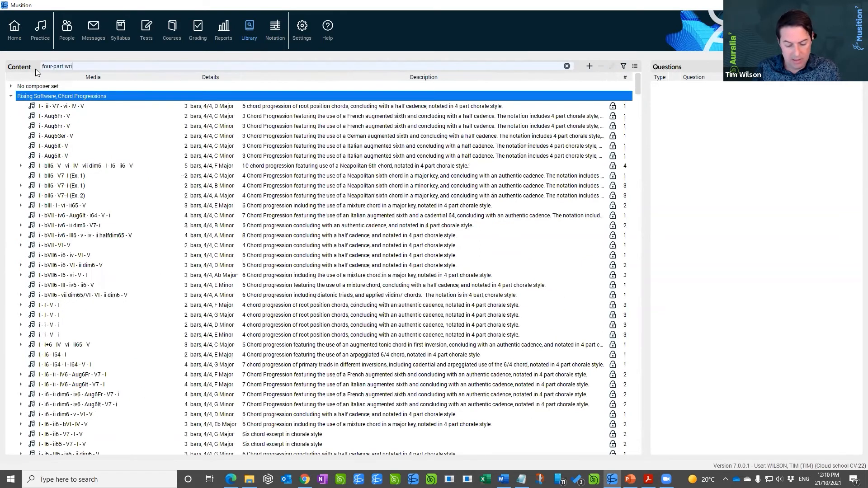
type("ting")
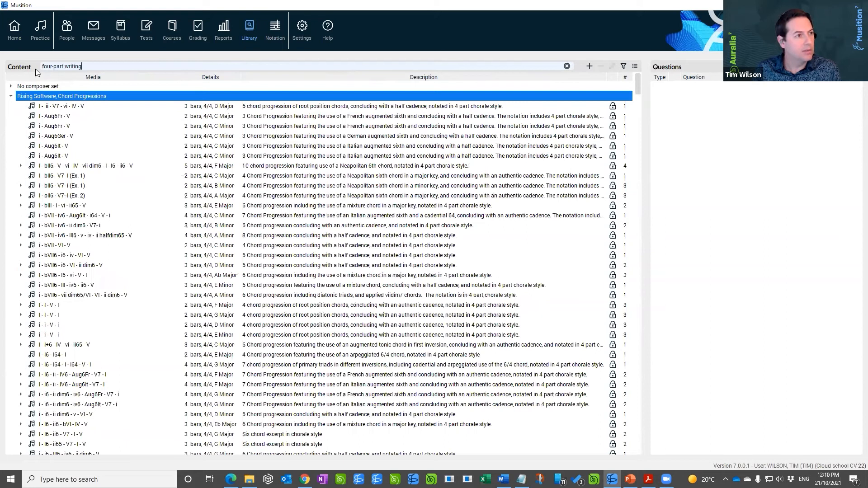
type(",")
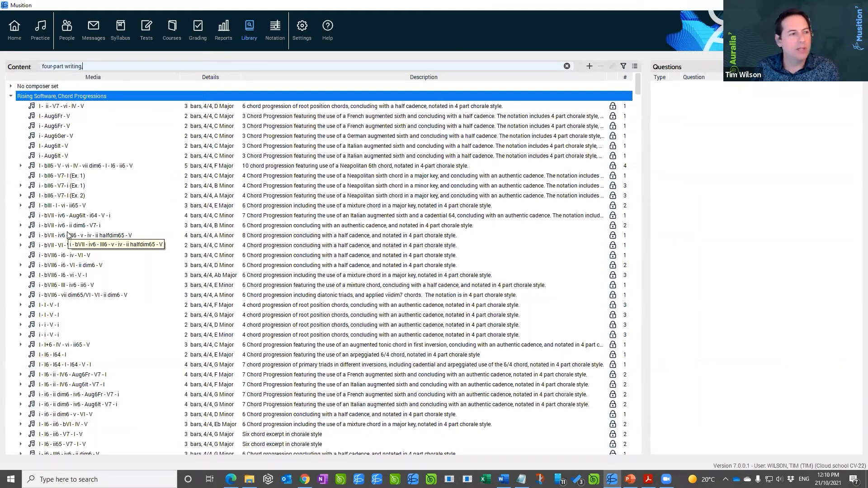
left_click_drag(637, 80, 642, 103)
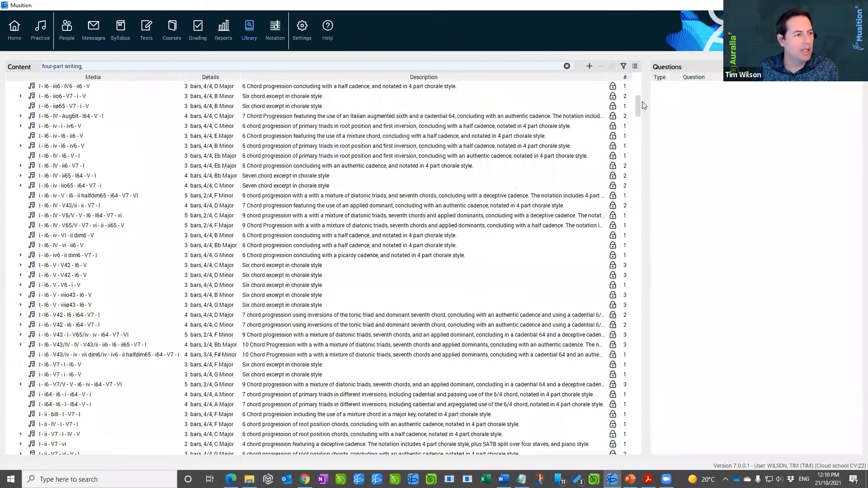
left_click(61, 366)
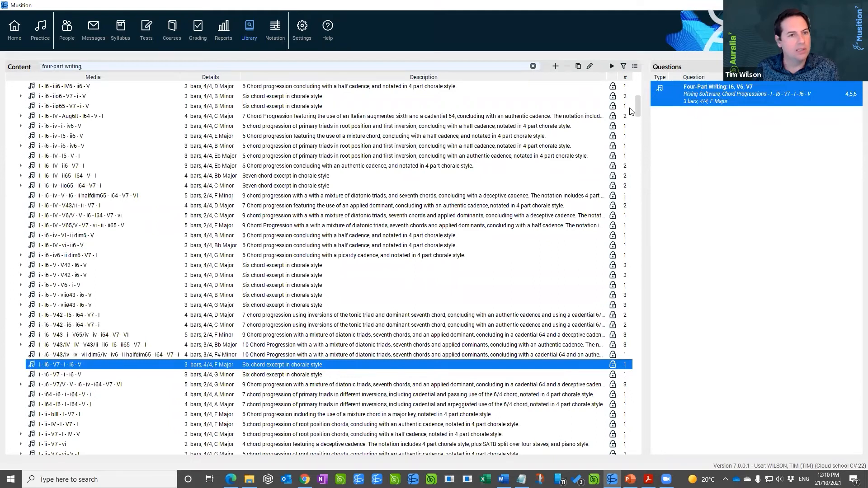
left_click_drag(635, 104, 637, 77)
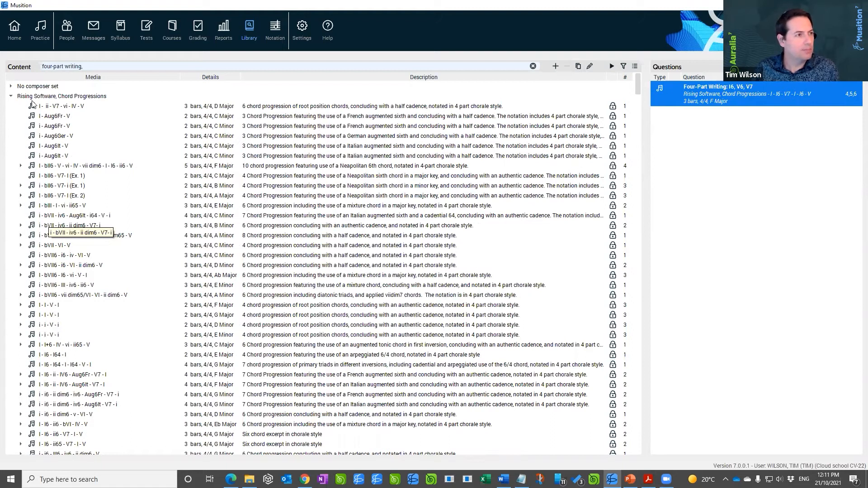
left_click(11, 85)
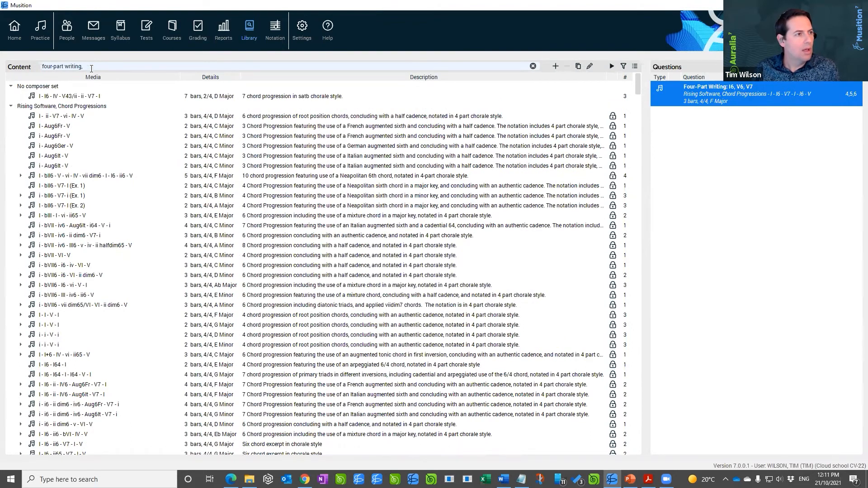
Search the library for "mus101," again and select the four-bar "I - ii6 - V7 - I" score.
left_click_drag(91, 69, 23, 72)
type("m")
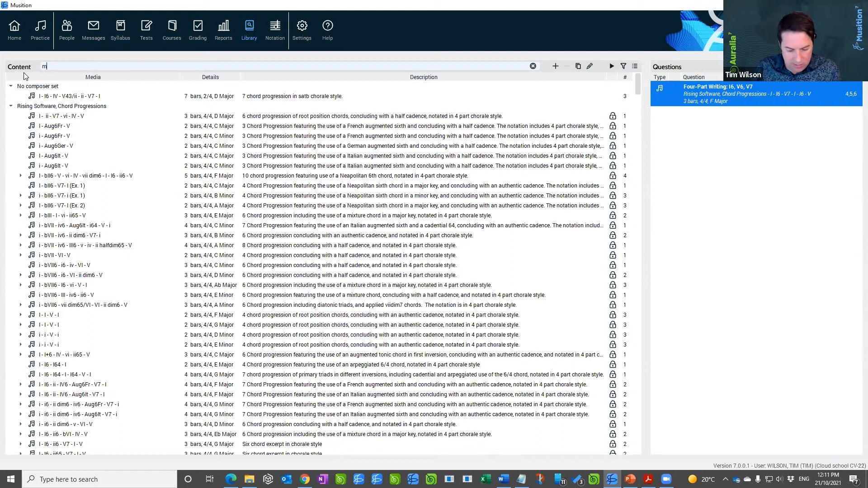
type("us101,")
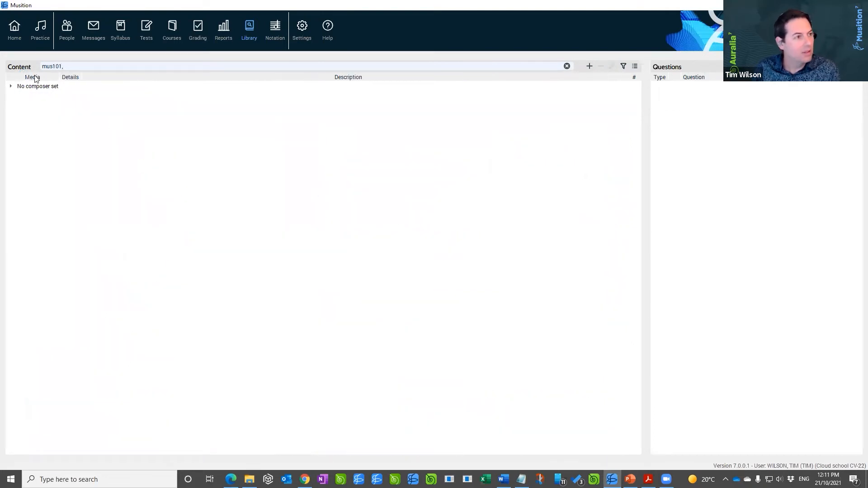
double_click(38, 87)
left_click(51, 107)
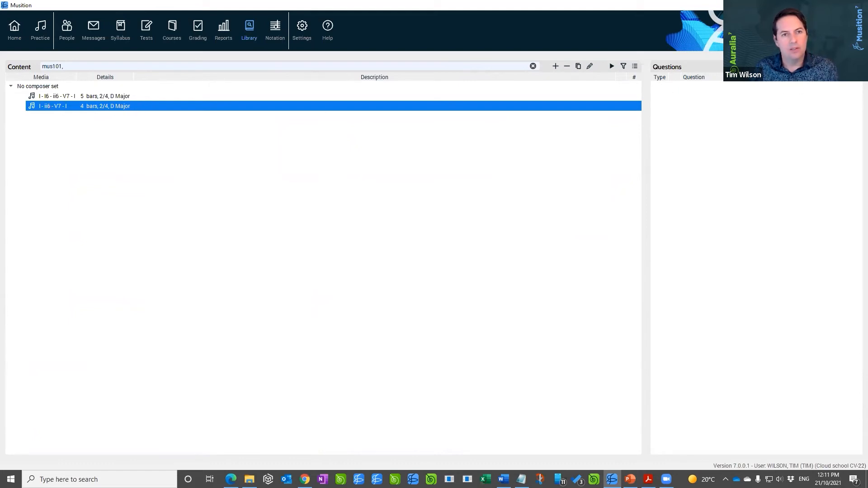
Add a notation question named "4pt" with the instructions "Write the progression in four parts." and the tag "mus101,".
left_click(777, 66)
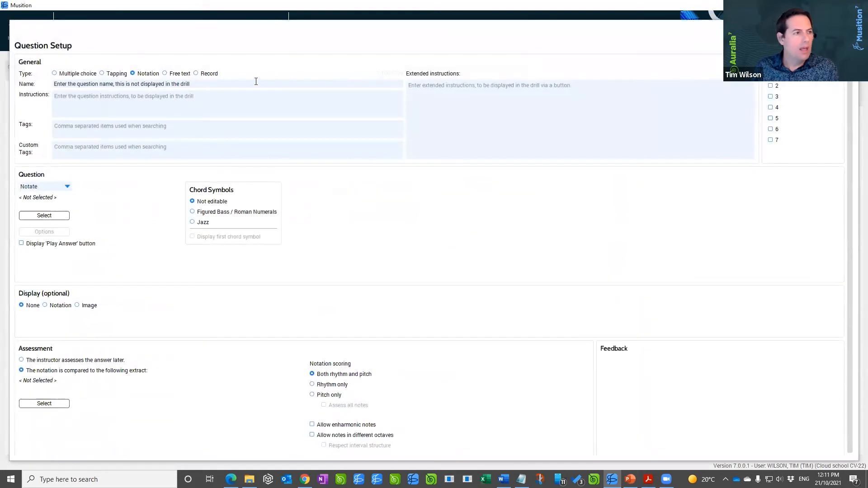
left_click(174, 85)
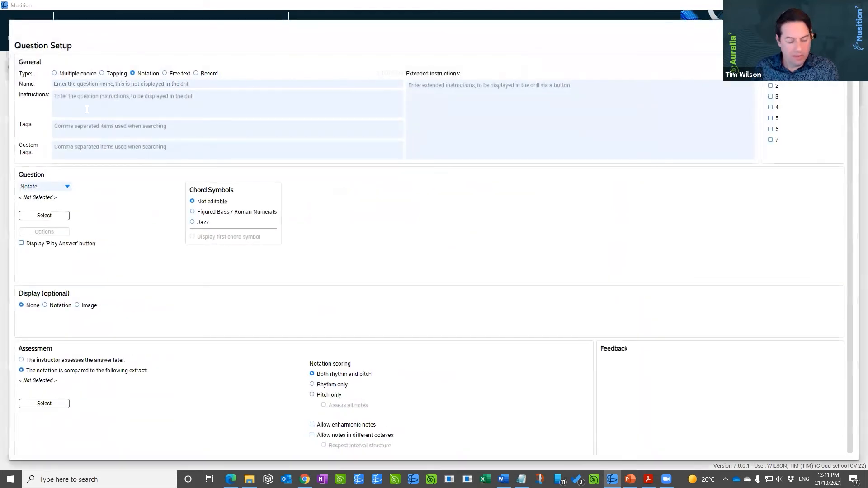
type("4pt")
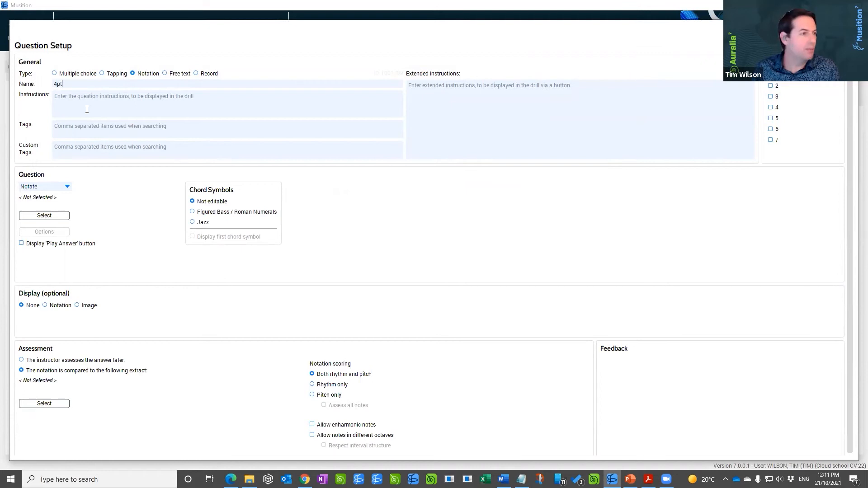
type("Write")
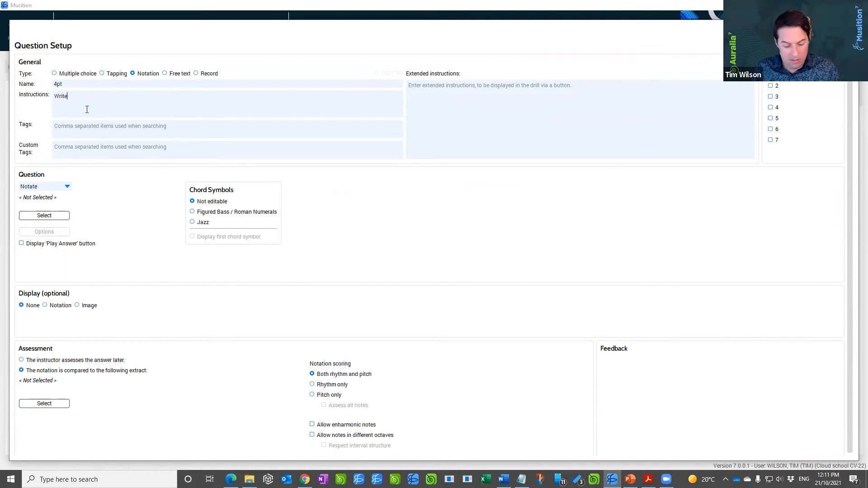
type(" the progression in four parts.")
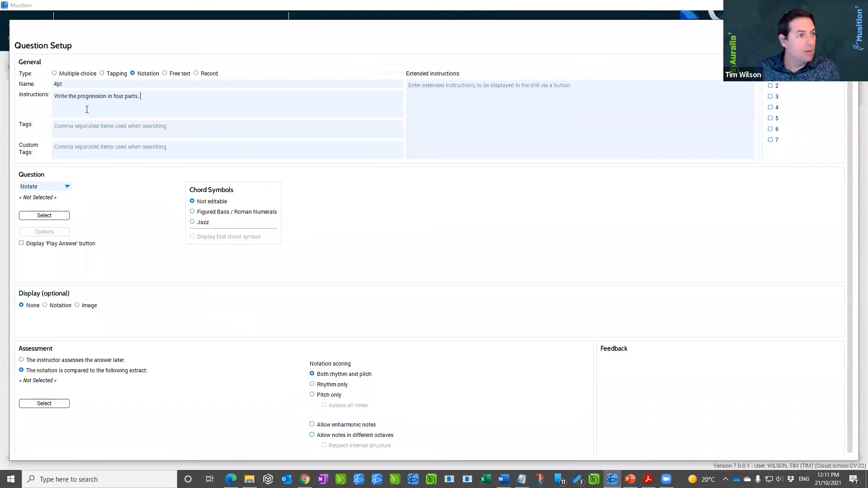
type("mus101,")
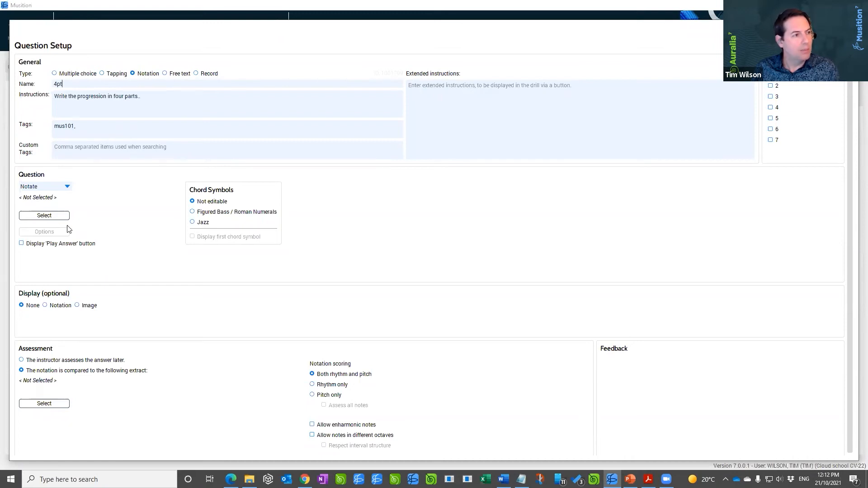
Set the notation question's task to Four-Part Writing.
left_click(57, 189)
left_click(56, 189)
left_click(56, 189)
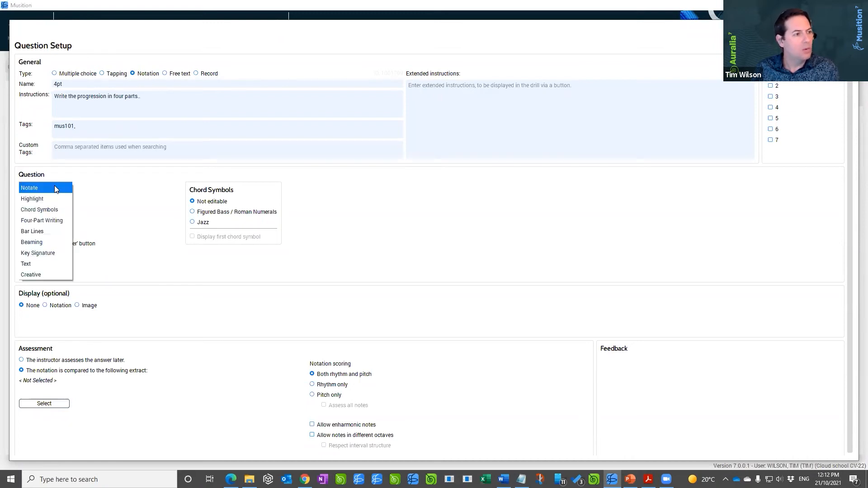
left_click(45, 221)
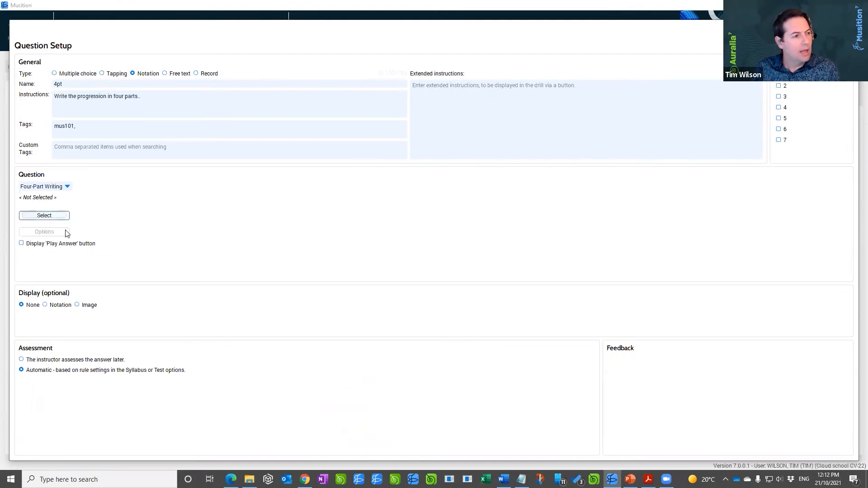
Find the notation tagged "mus101," and choose "I - ii6 - V7 - I" as the question's score.
left_click(51, 219)
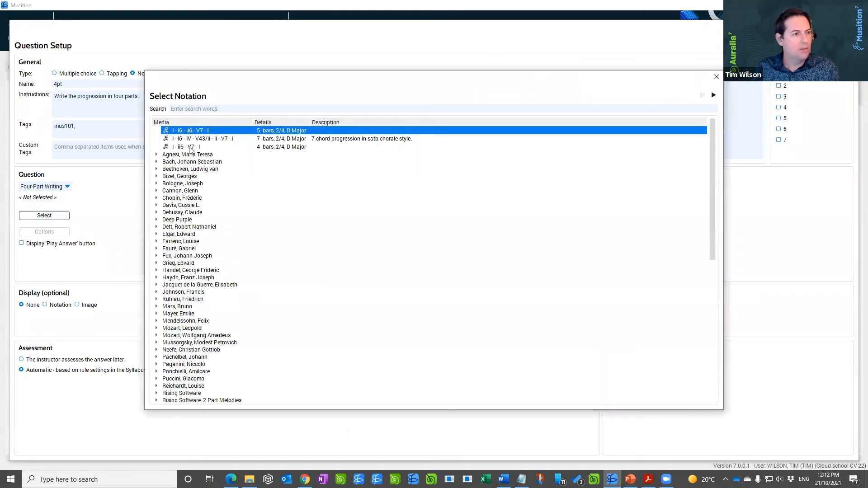
left_click(190, 148)
type("mus101,")
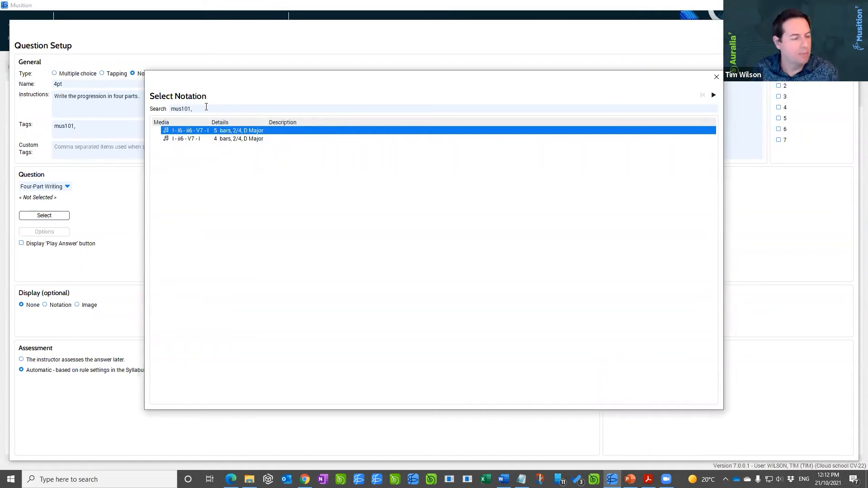
left_click(201, 139)
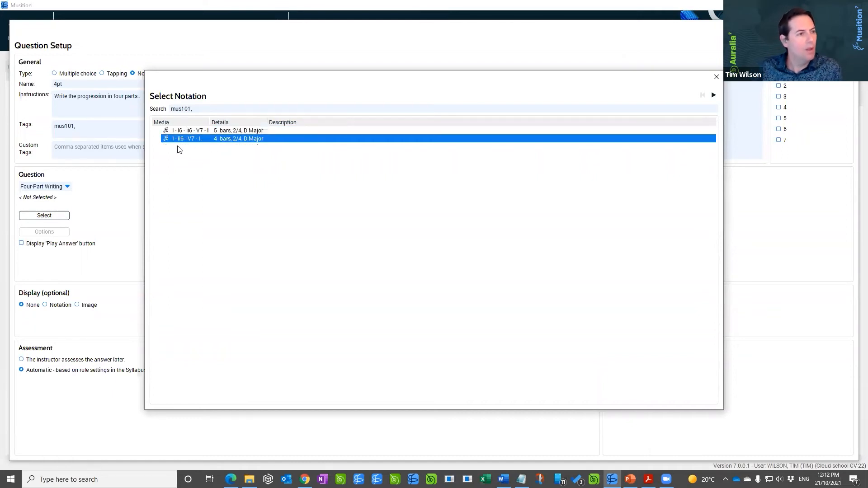
left_click(716, 76)
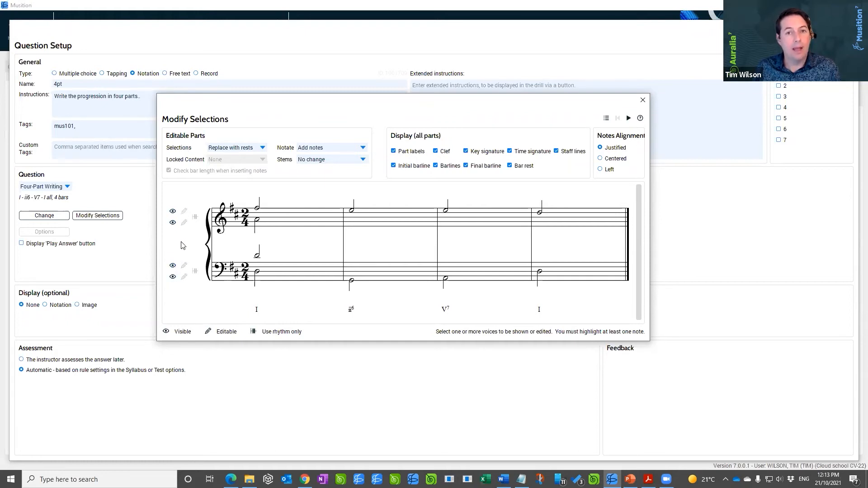
Make the voices on both the treble and bass staves editable for the question.
left_click(184, 223)
left_click(185, 266)
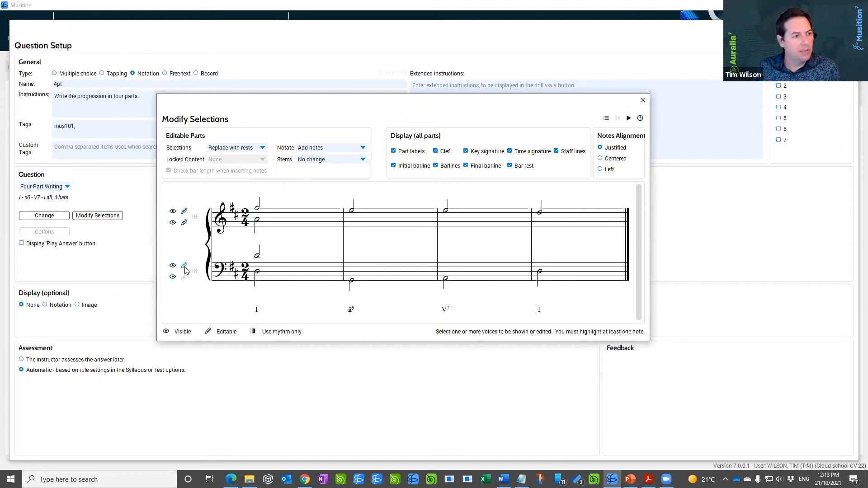
left_click(185, 277)
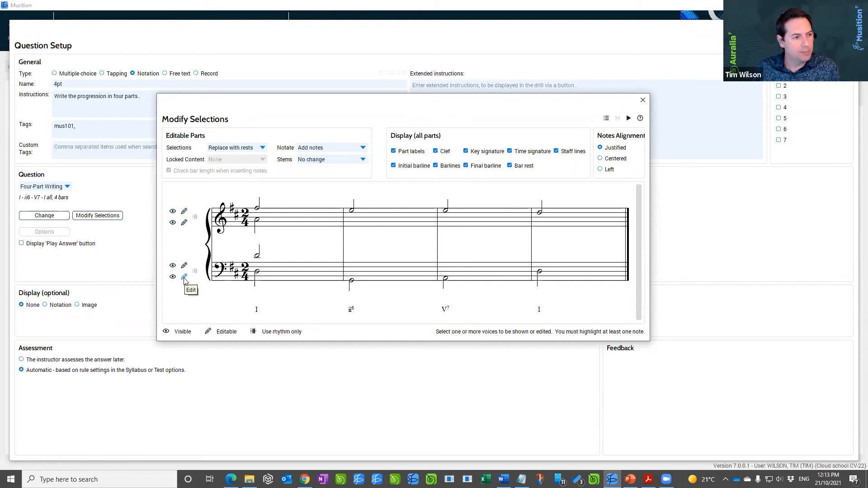
Highlight all the notes across the four bars of the treble and bass staves.
left_click_drag(235, 312, 237, 225)
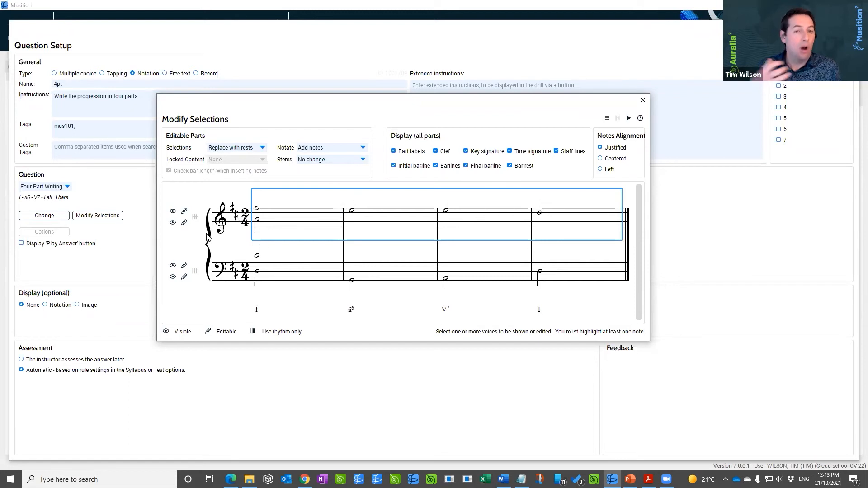
left_click(302, 225)
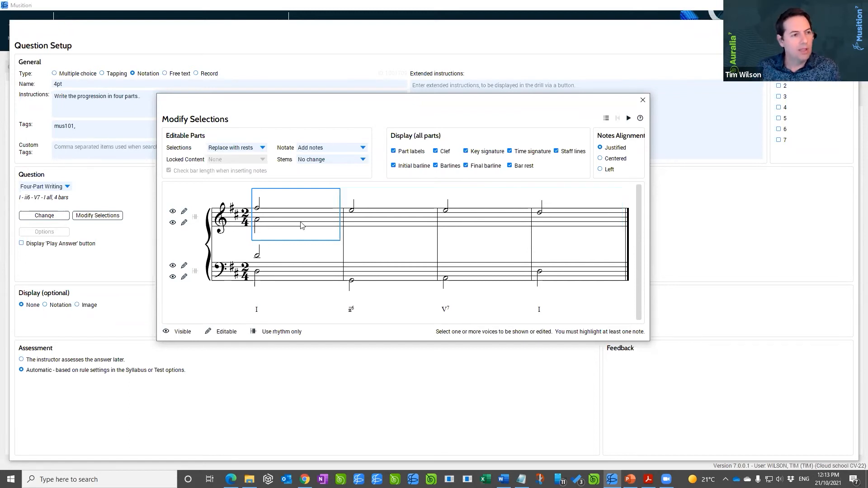
left_click(236, 225)
left_click(235, 225)
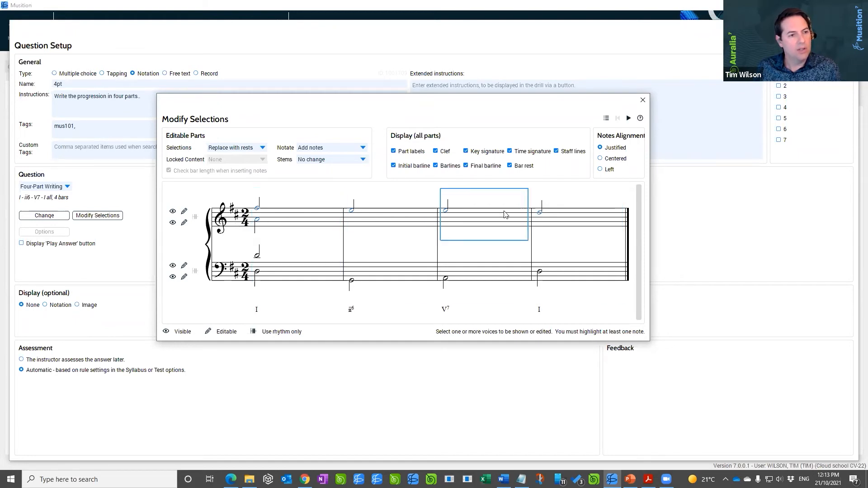
left_click(236, 277)
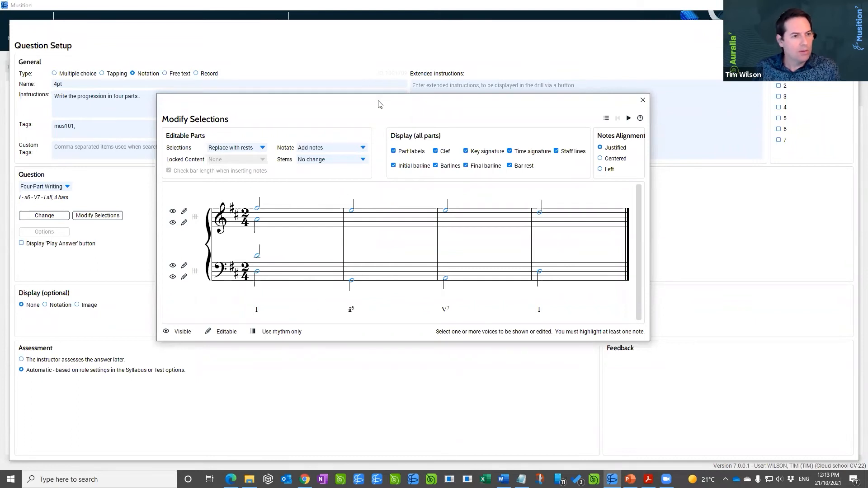
Set the highlighted notes to Replace with blanks, allow adding single notes only, and keep the stems at No change.
left_click_drag(379, 104, 355, 99)
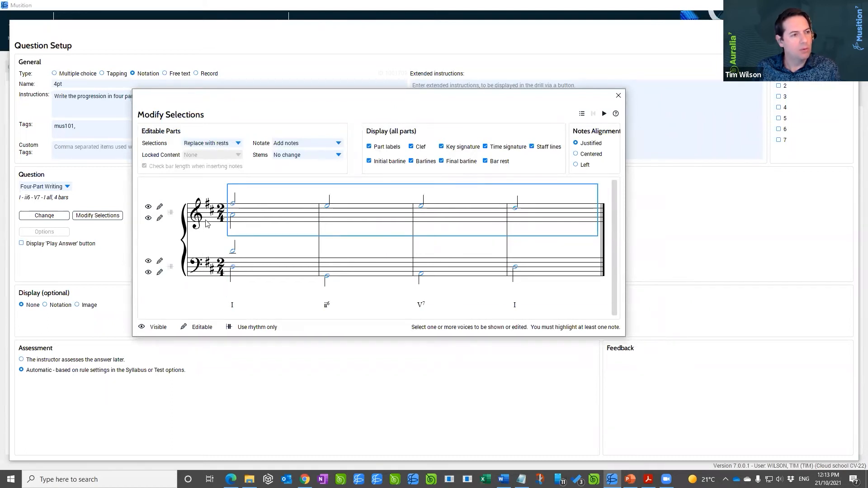
left_click(227, 144)
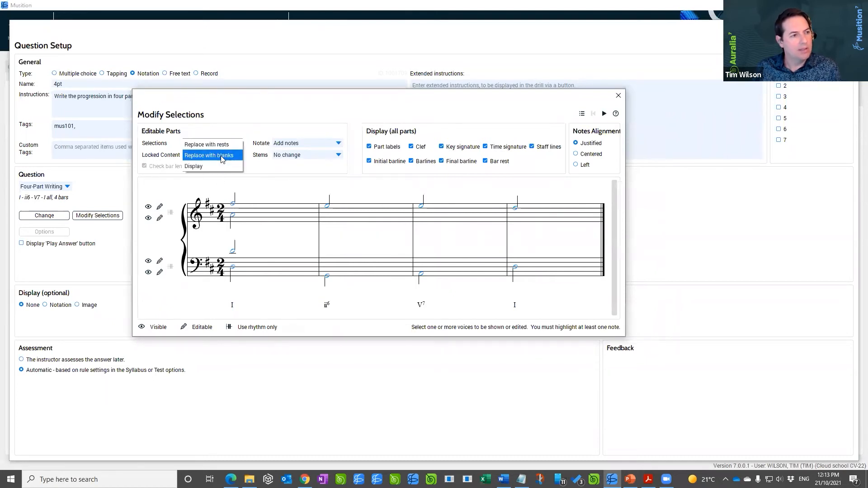
left_click(222, 156)
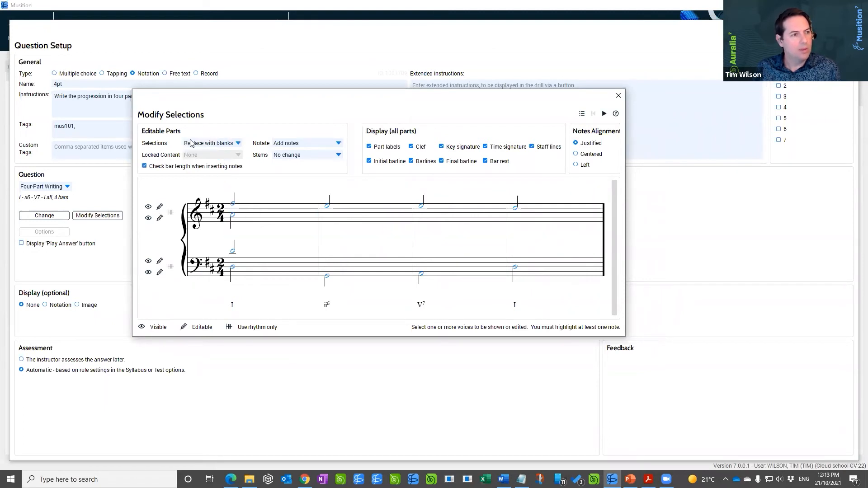
left_click(332, 145)
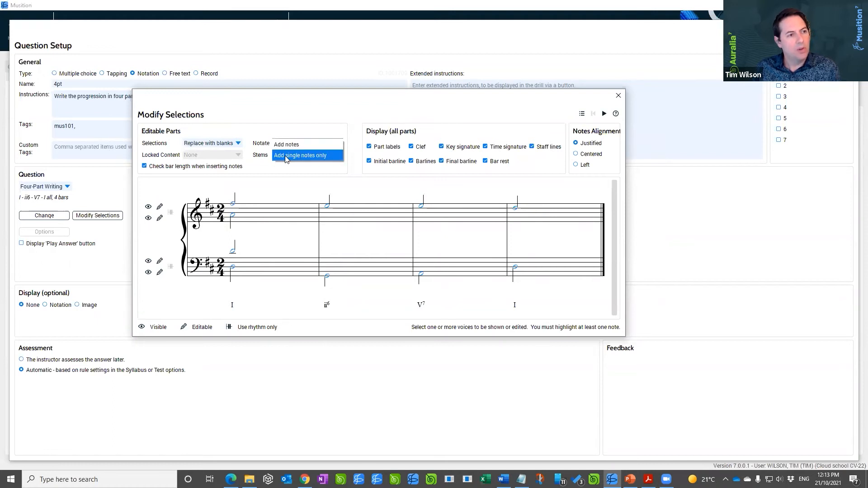
left_click(324, 156)
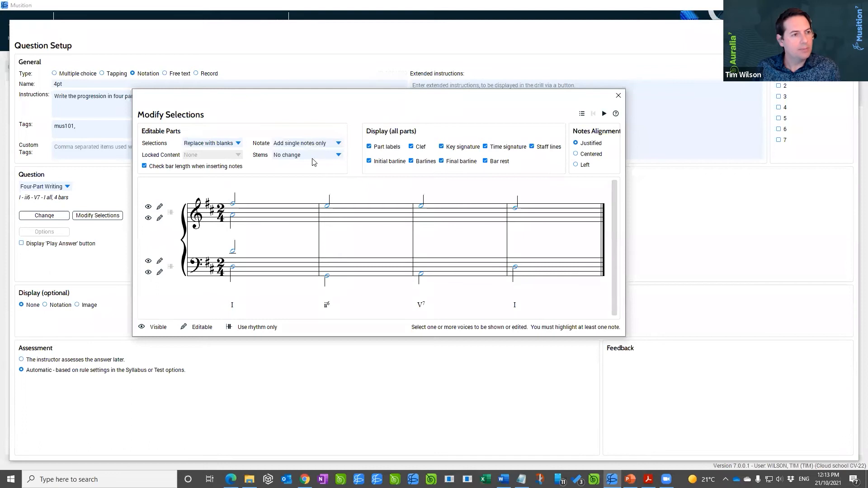
left_click(336, 156)
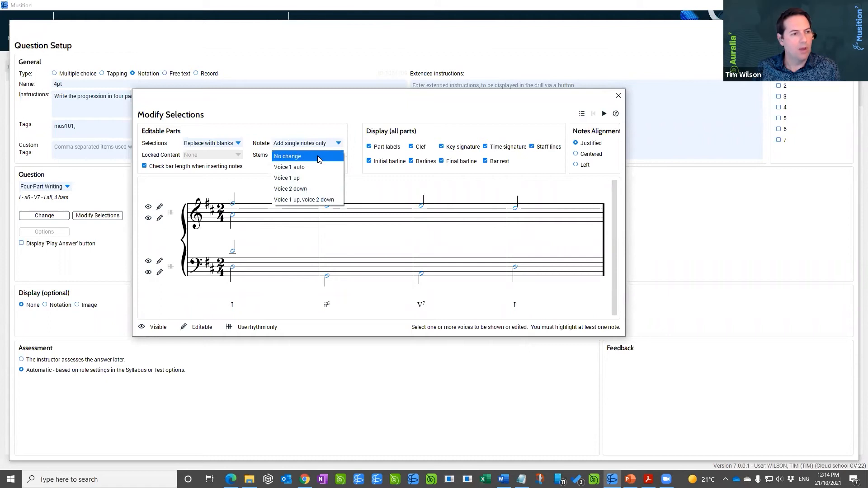
left_click(320, 157)
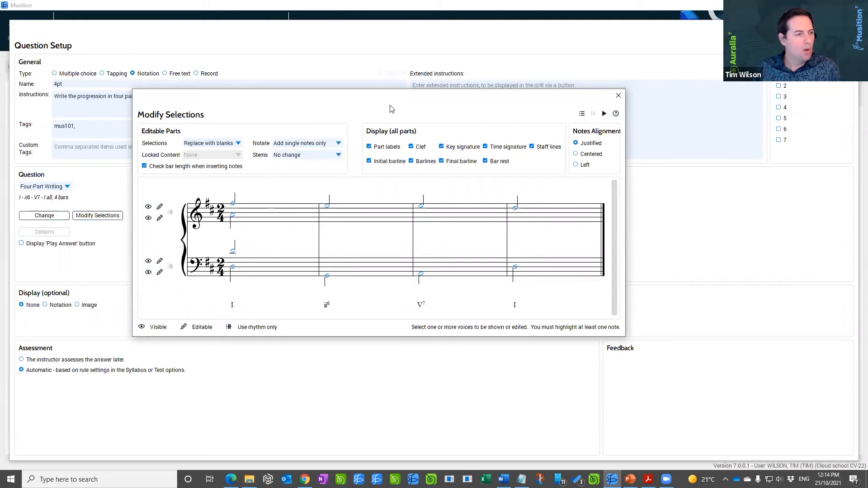
left_click_drag(419, 111, 438, 120)
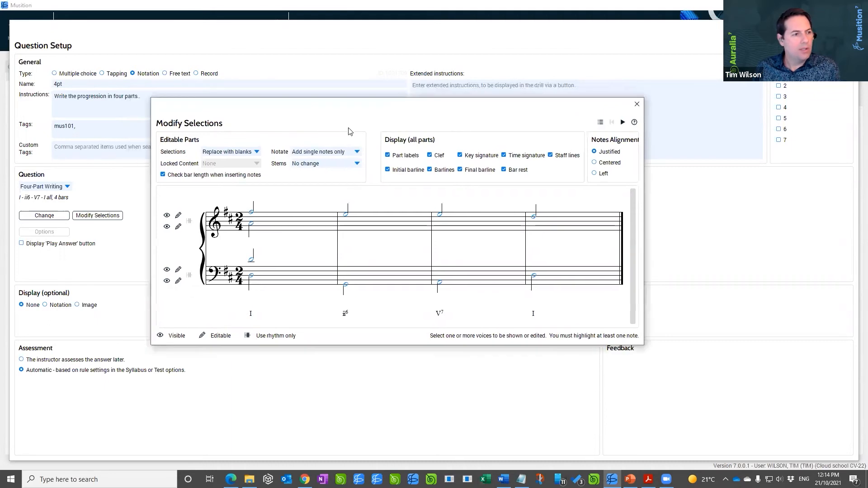
left_click(636, 107)
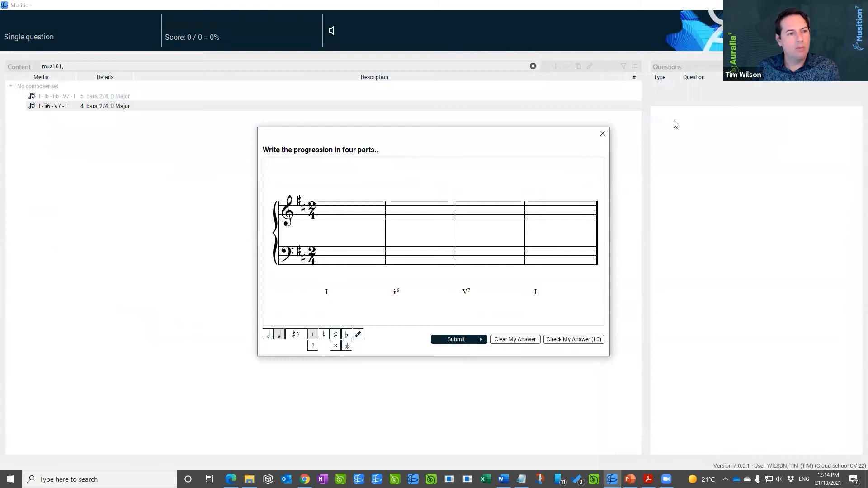
Check the blank four-bar answer staves in the question preview, and close the question's setup.
left_click_drag(514, 132, 502, 116)
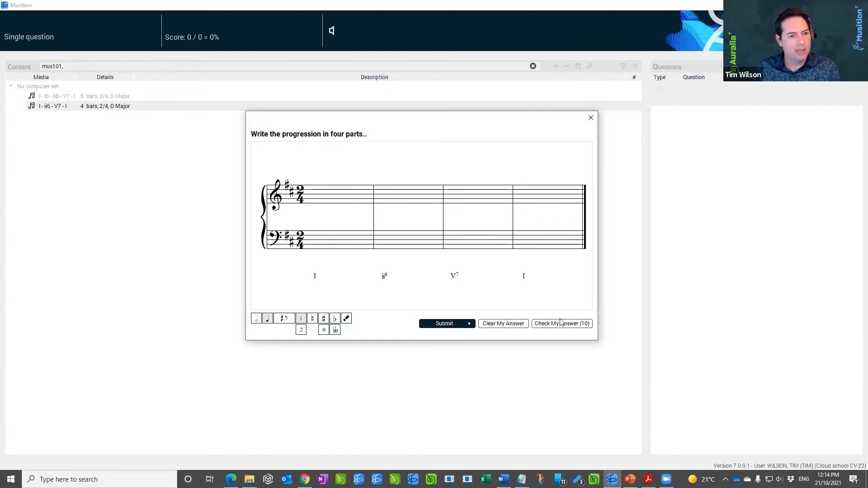
left_click(590, 119)
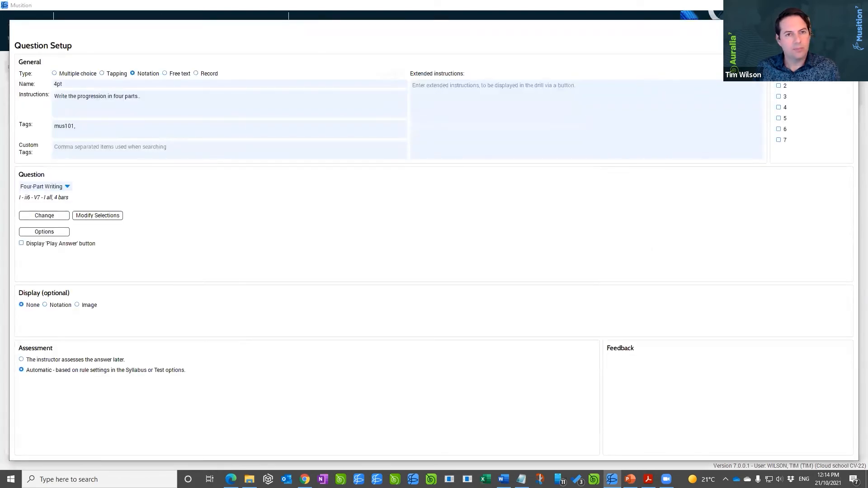
left_click(848, 27)
Duplicate the "4pt" question in the library's question list.
left_click(715, 89)
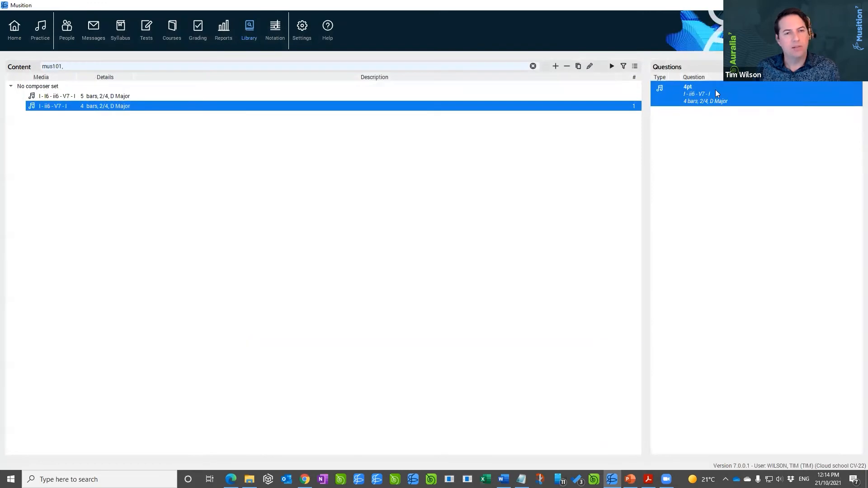
left_click(709, 132)
left_click(712, 98)
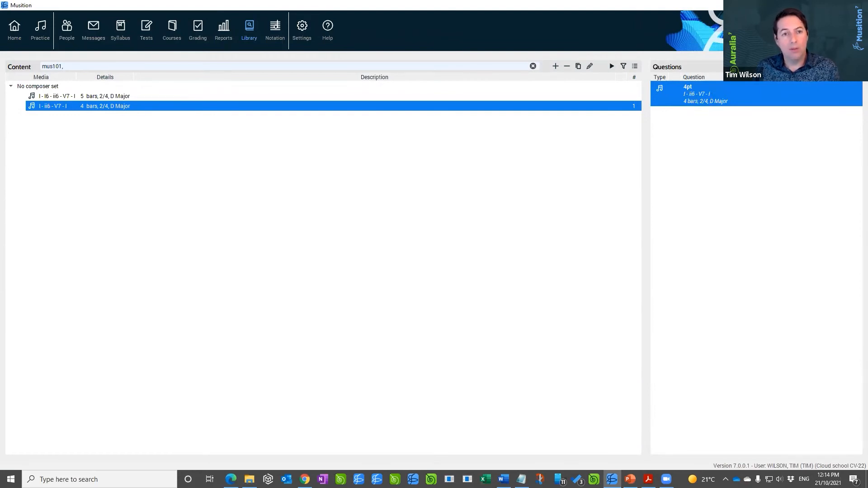
left_click(822, 66)
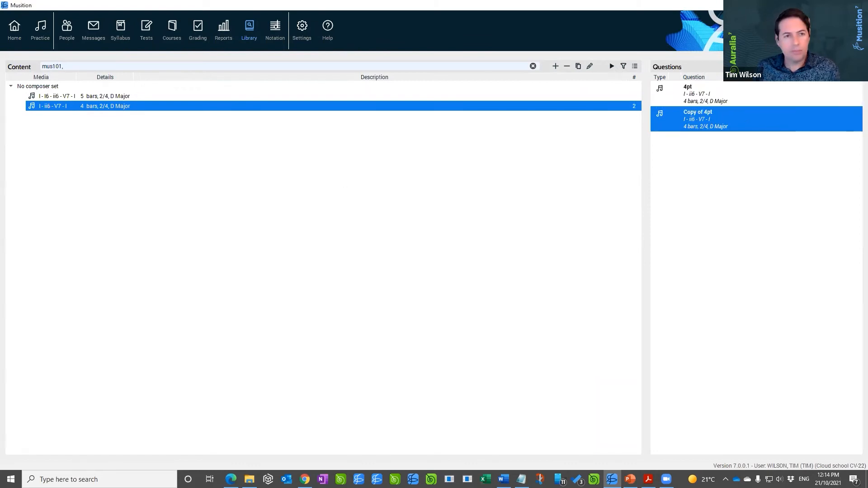
In "Copy of 4pt", remove the highlight from the first bar's notes on both staves, and preview the question.
double_click(720, 119)
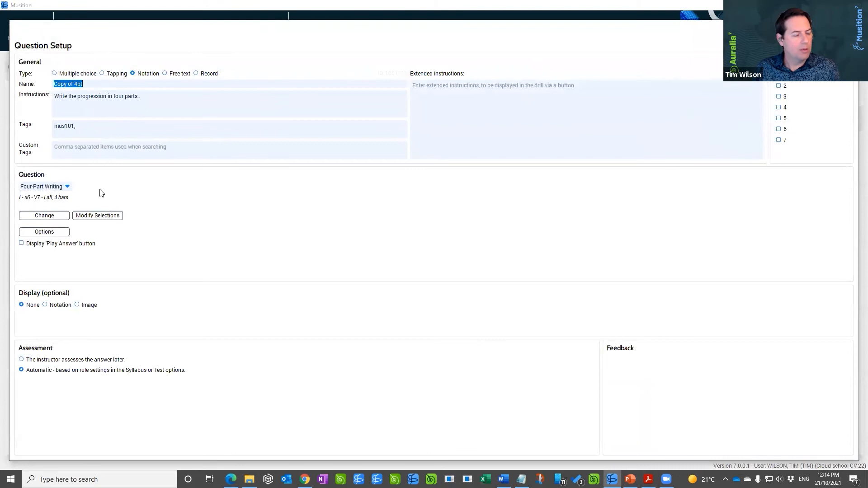
left_click(105, 217)
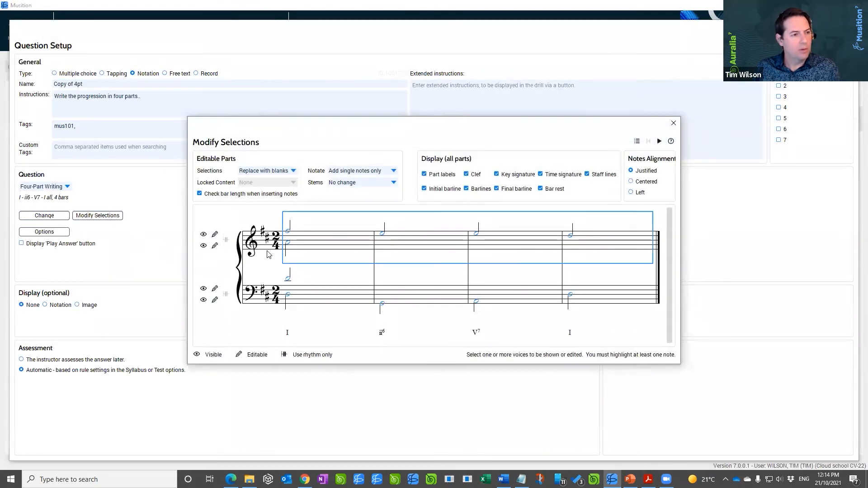
left_click(310, 244)
left_click(315, 294)
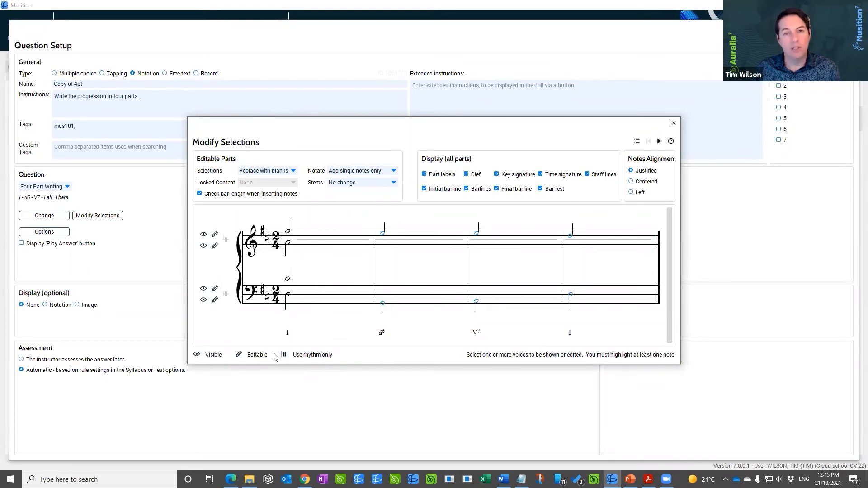
left_click(674, 124)
left_click(851, 28)
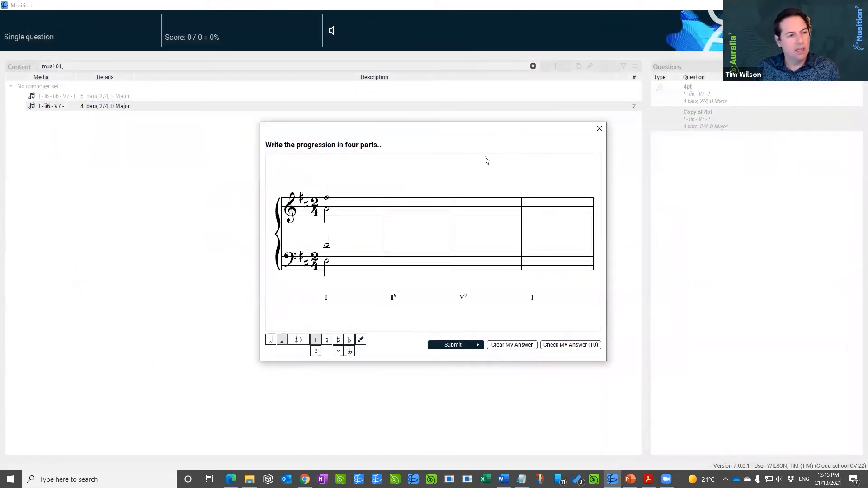
left_click(600, 130)
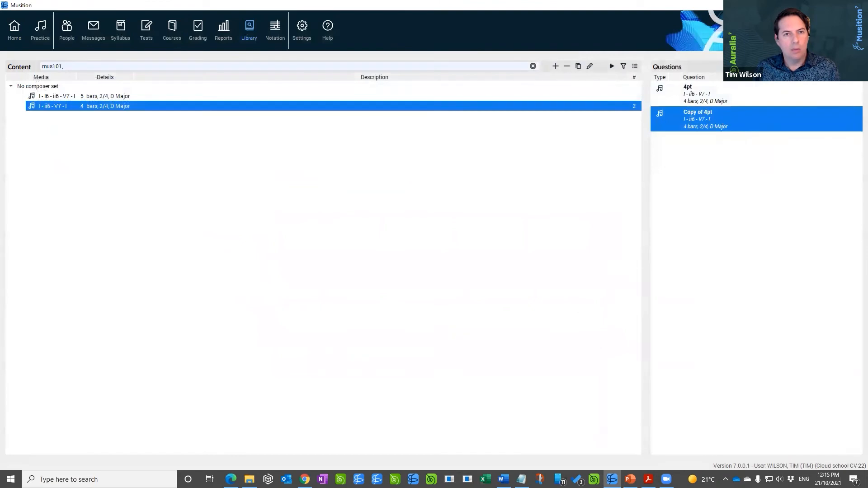
Duplicate the "Copy of 4pt" question and open the duplicate's selections for modification.
left_click(799, 66)
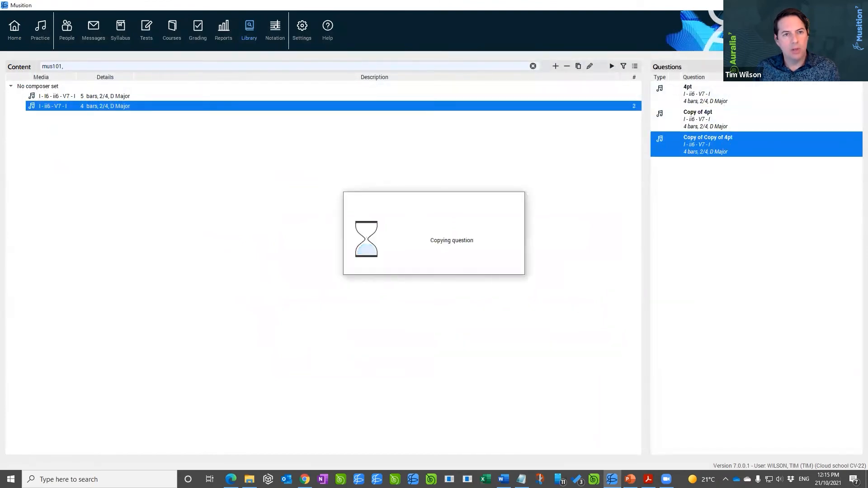
double_click(720, 143)
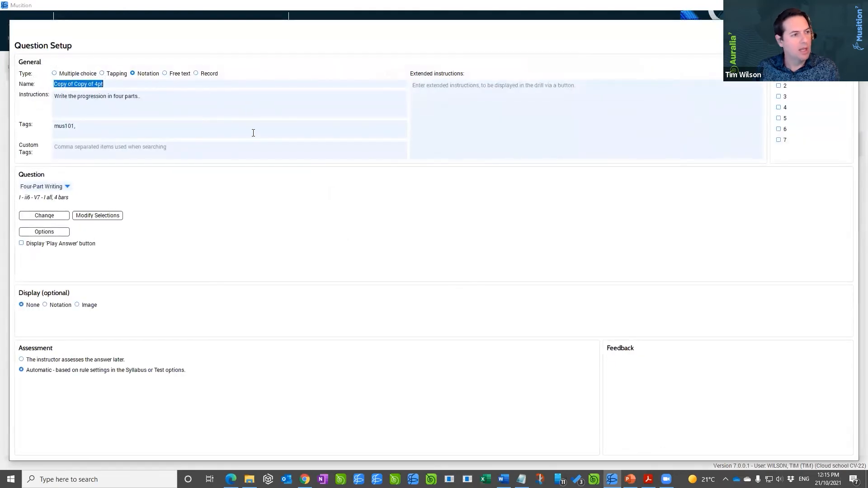
left_click(106, 215)
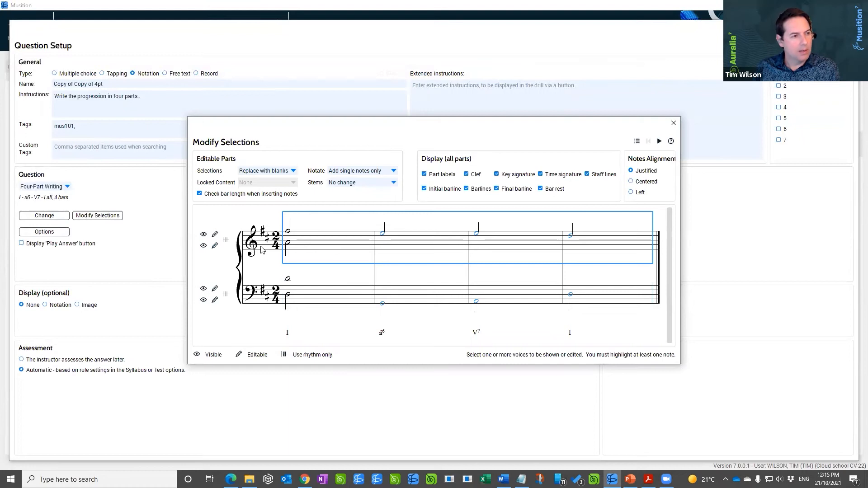
Make the upper treble voice non-editable, highlight the first bar's three lower voices, and preview the question.
left_click(216, 235)
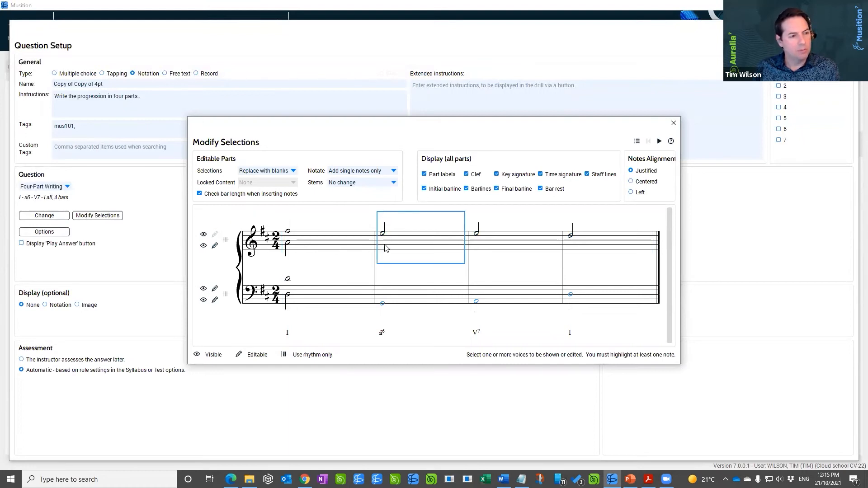
left_click(306, 294)
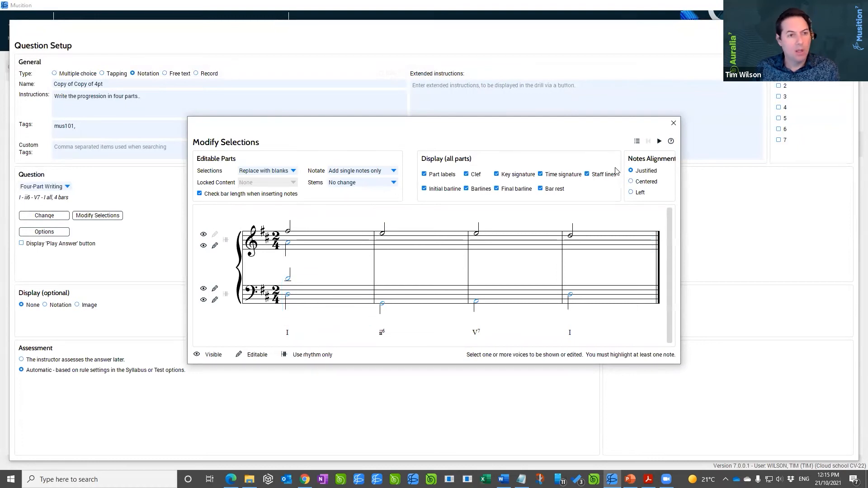
left_click(673, 123)
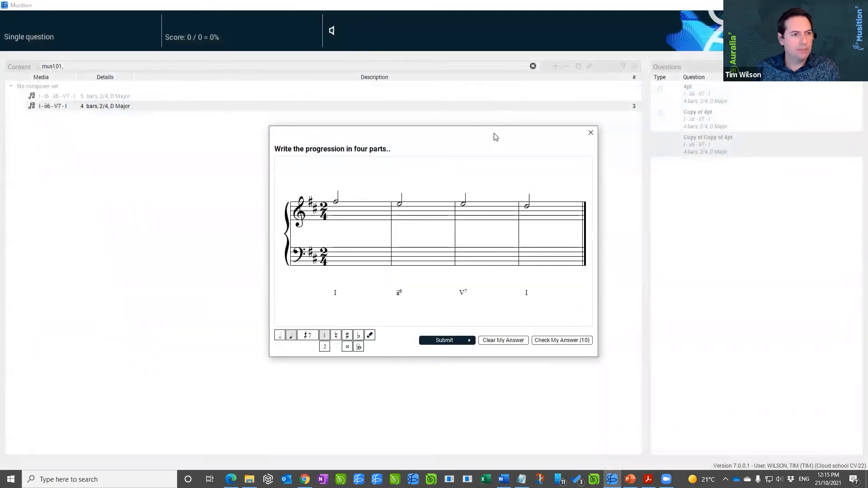
left_click_drag(496, 137, 476, 127)
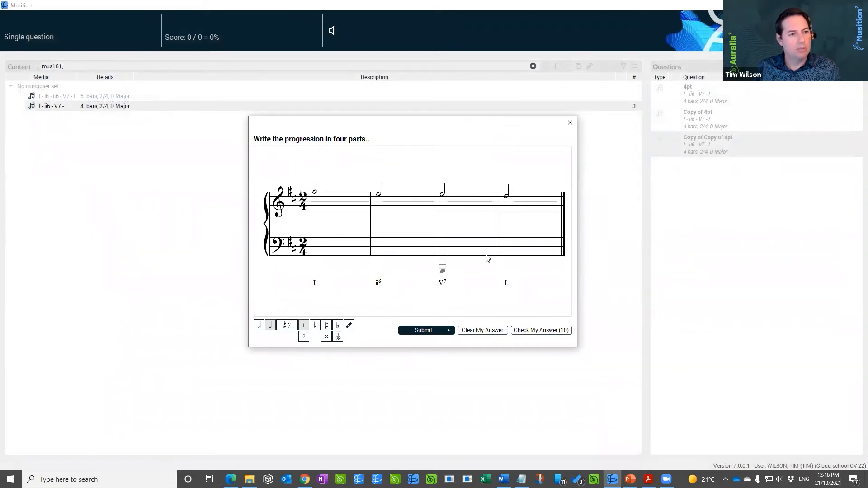
left_click(569, 122)
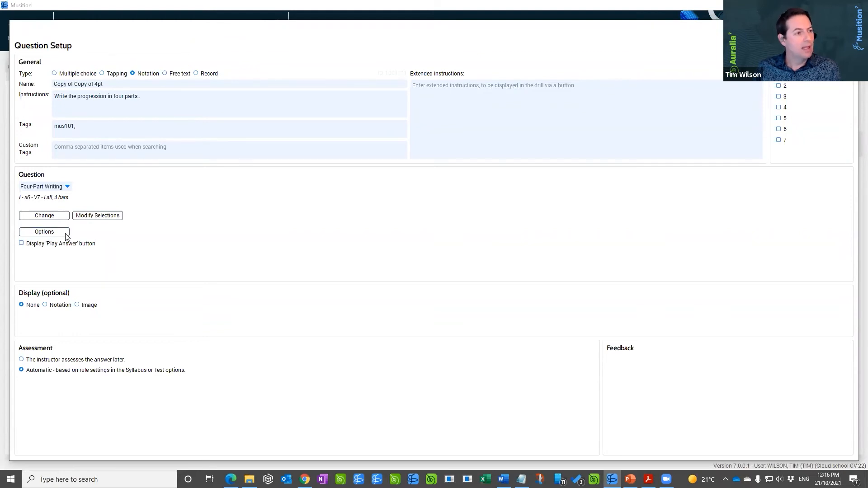
Remove the quarter note and rests from the question's notation palette, and enable the display of the 'Play Answer' button.
left_click(45, 231)
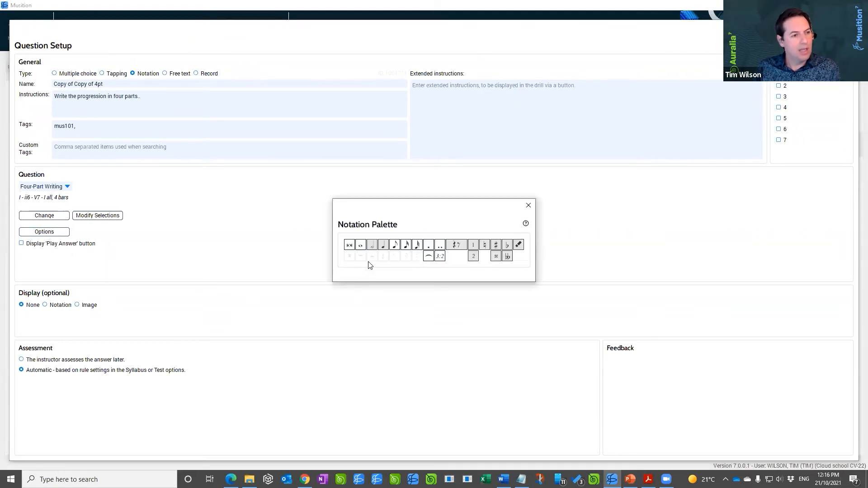
left_click(459, 246)
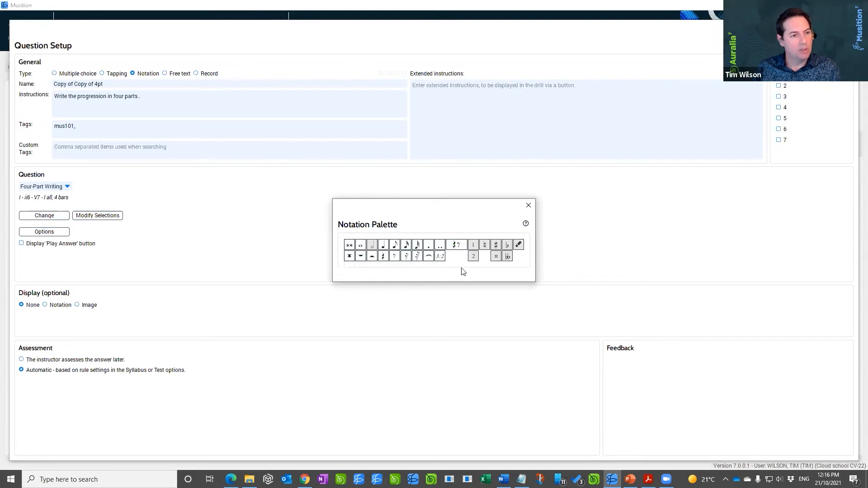
left_click(372, 246)
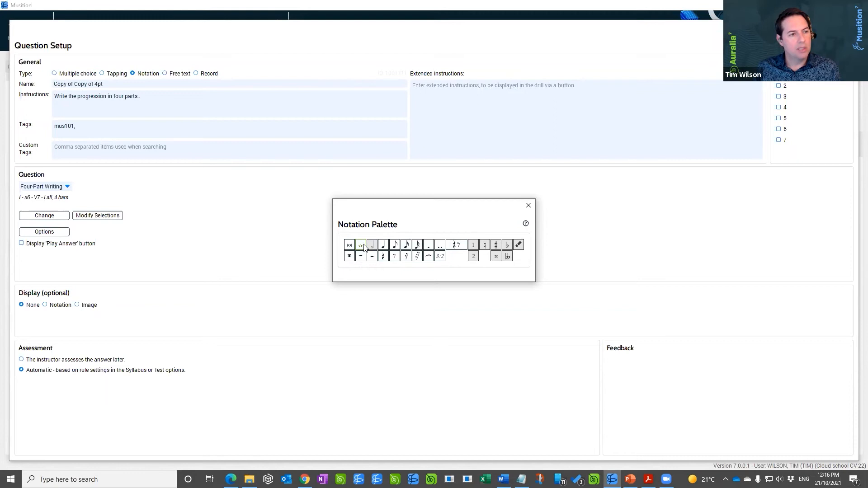
left_click(528, 206)
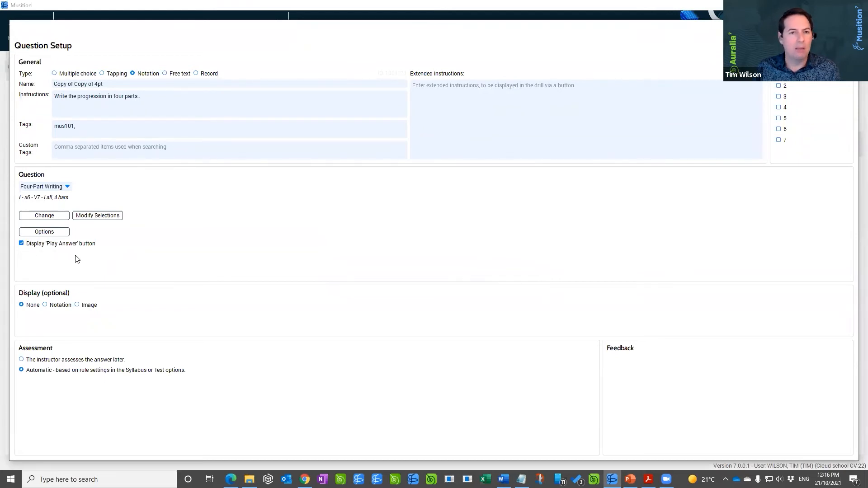
Preview the question with its reduced palette and answer playback, and return to the library.
left_click(807, 45)
left_click(269, 335)
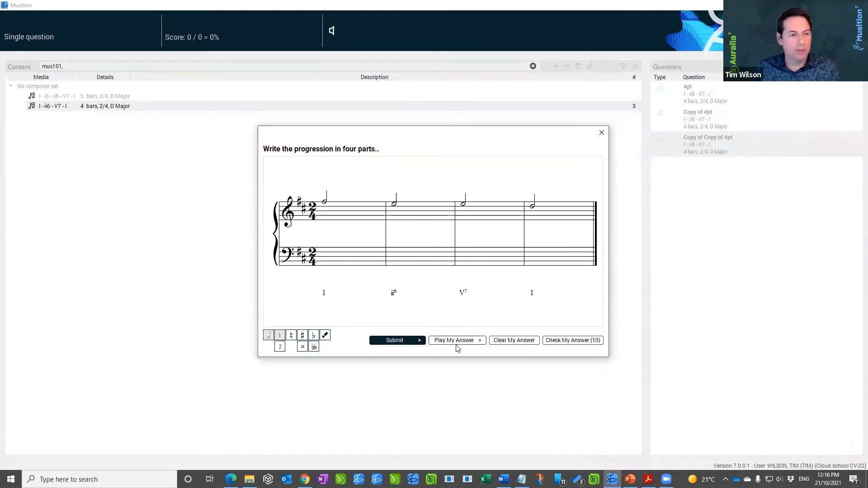
left_click_drag(474, 135, 459, 116)
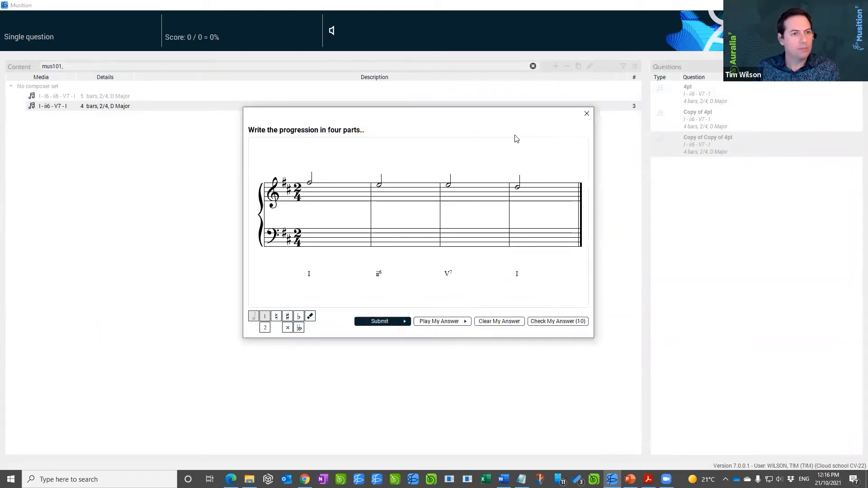
left_click(583, 116)
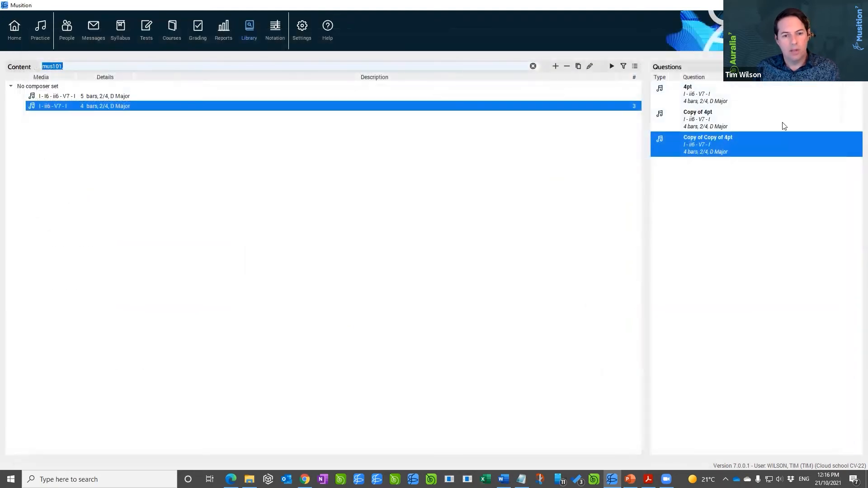
Duplicate the "Copy of Copy of 4pt" question.
left_click(799, 66)
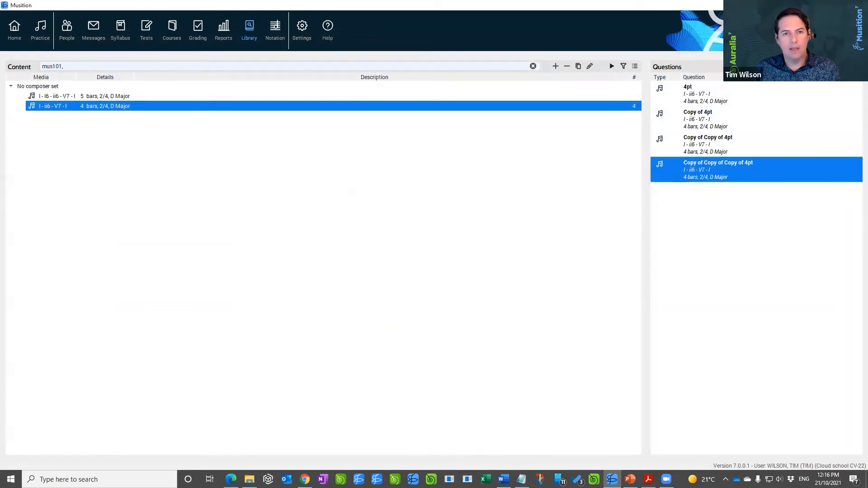
Make the lower bass-staff voice non-editable in the selections of the "Copy of Copy of Copy of 4pt" question.
double_click(707, 171)
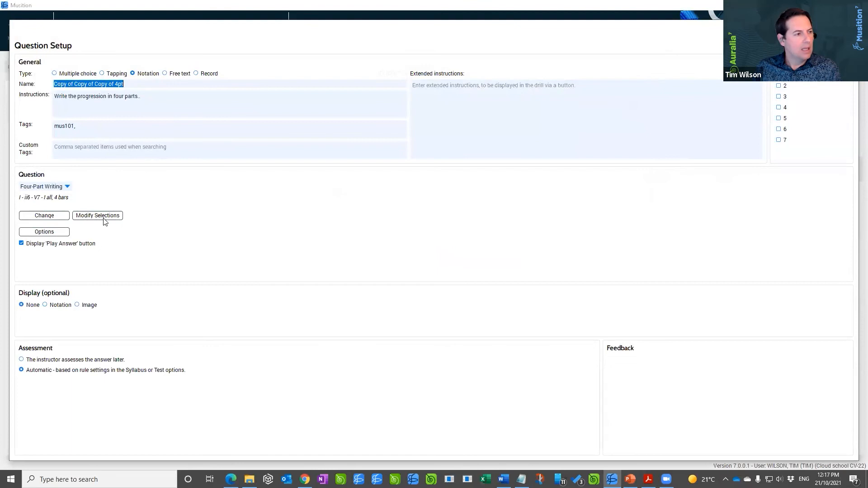
left_click(102, 216)
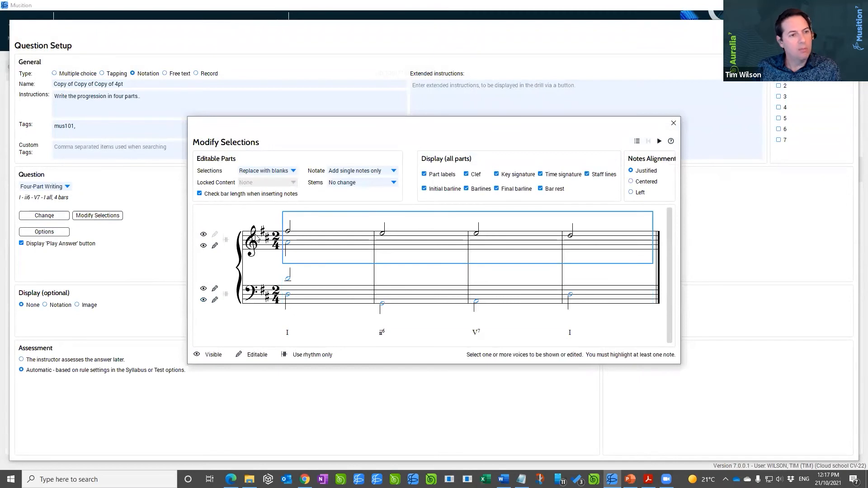
left_click(215, 301)
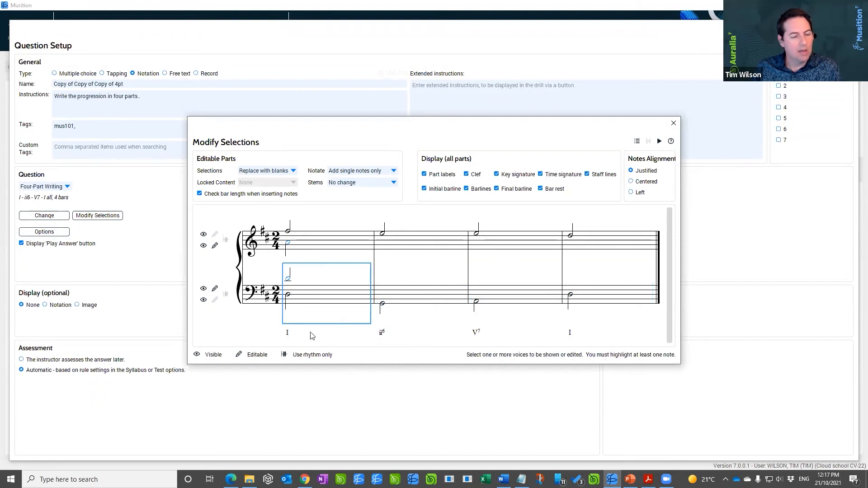
left_click(673, 123)
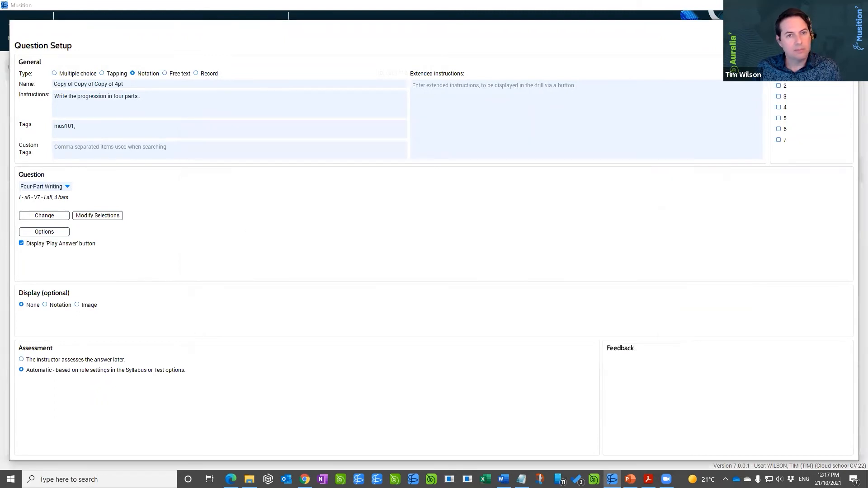
Preview the question with its given outer voices, and return to the library.
left_click(804, 46)
left_click_drag(552, 131, 534, 125)
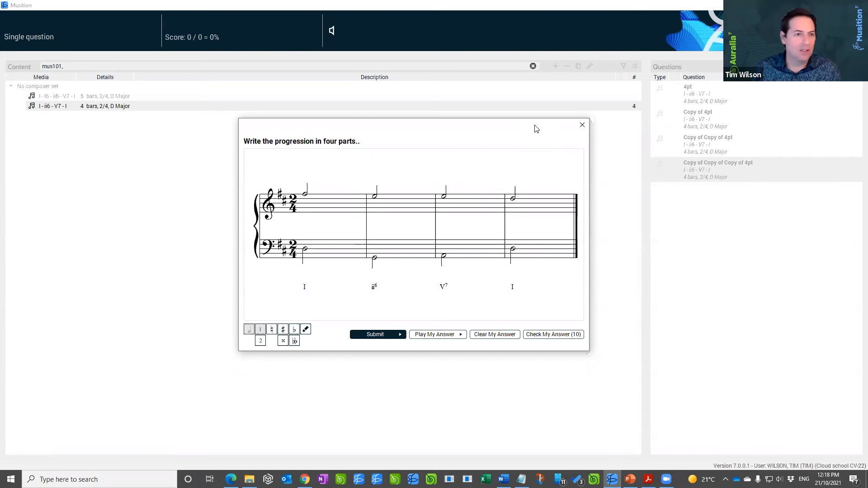
left_click_drag(535, 129, 553, 67)
left_click(600, 66)
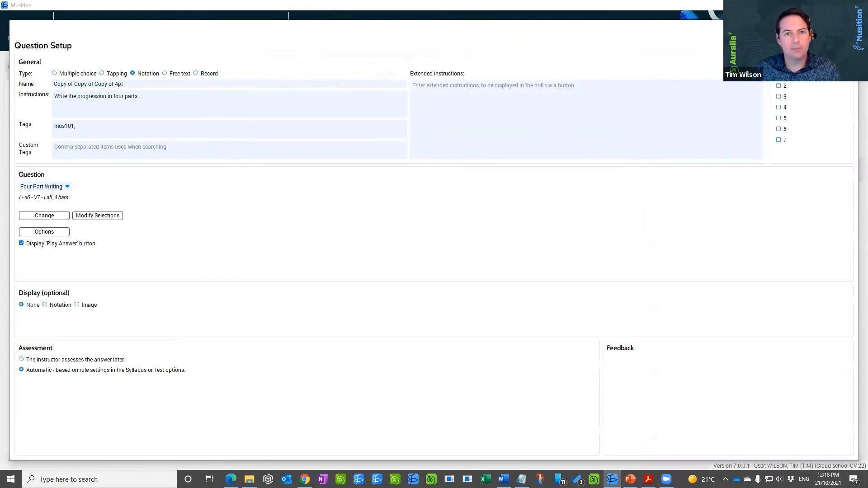
key("Escape")
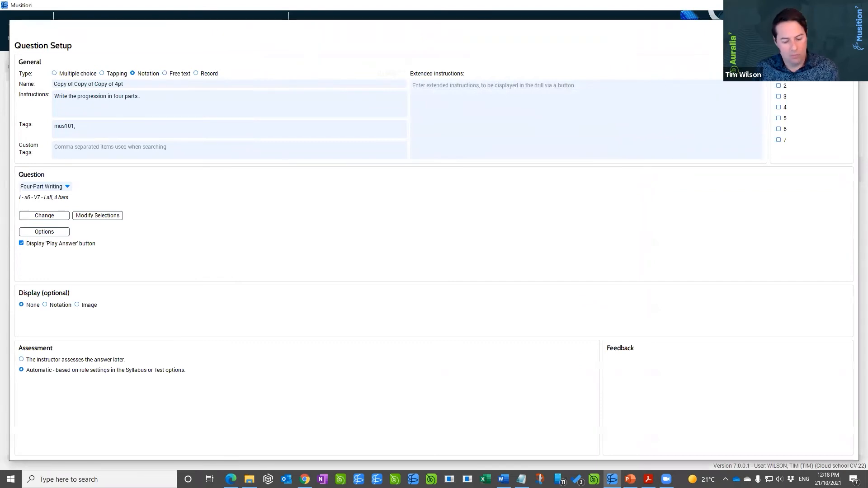
key("alt+Tab")
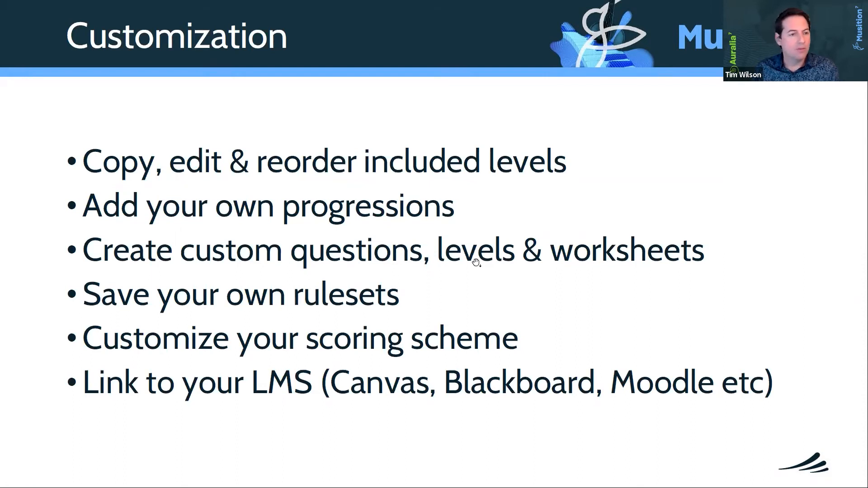
key("alt+Tab")
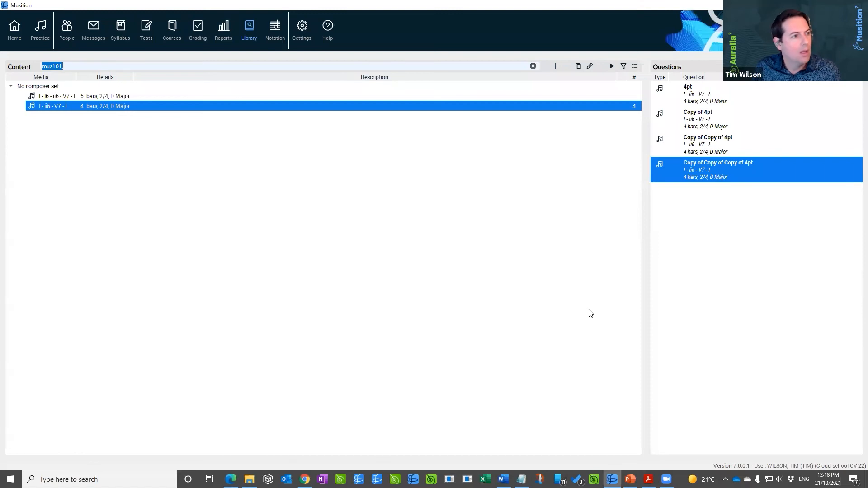
key("alt+Tab")
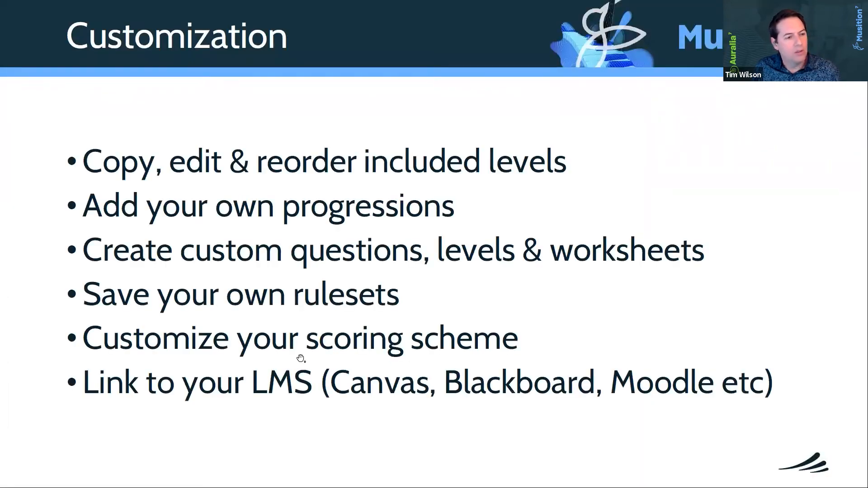
key("Right")
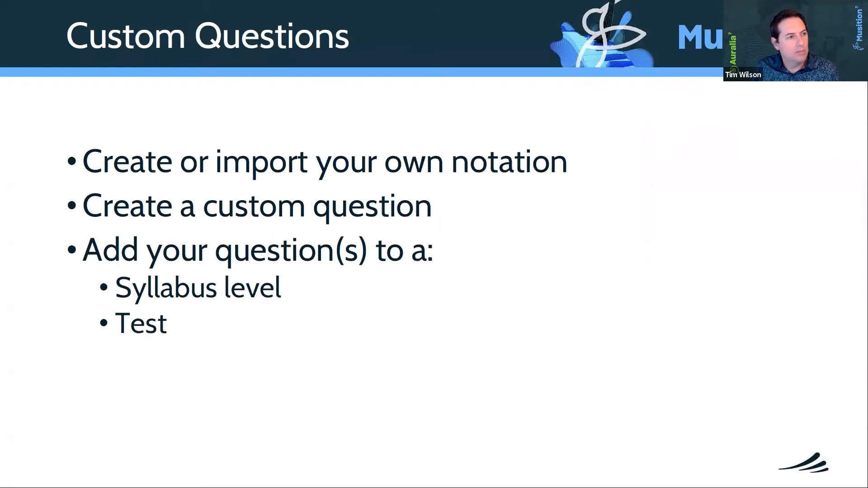
key("Right")
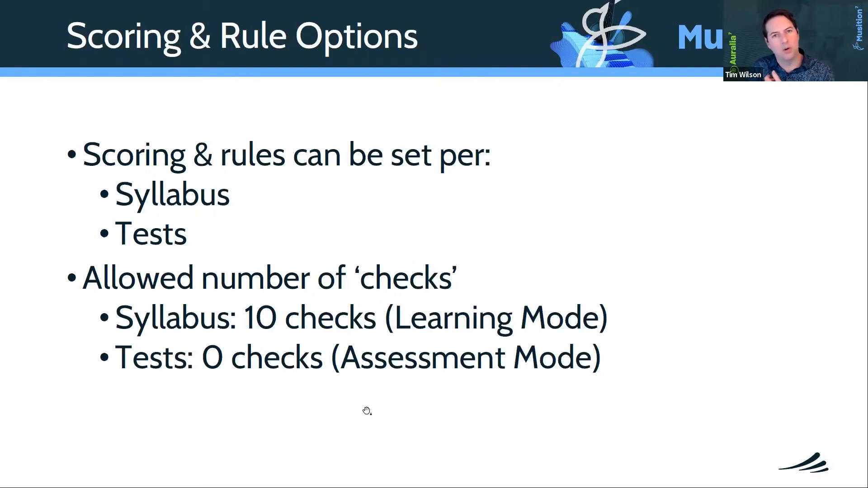
Switch to Chrome, resume the Four-Part Writing Demo task, and open the question of its Last 2 Chords entry.
key("alt+Tab")
key("alt+Tab")
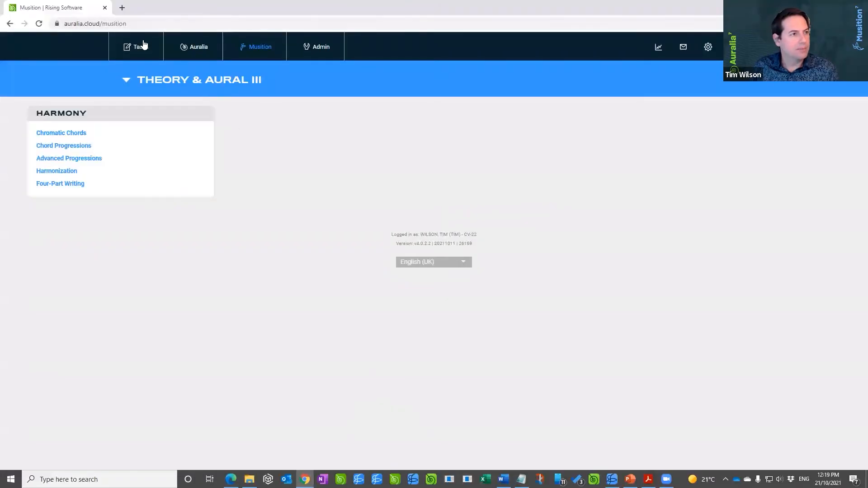
left_click(143, 46)
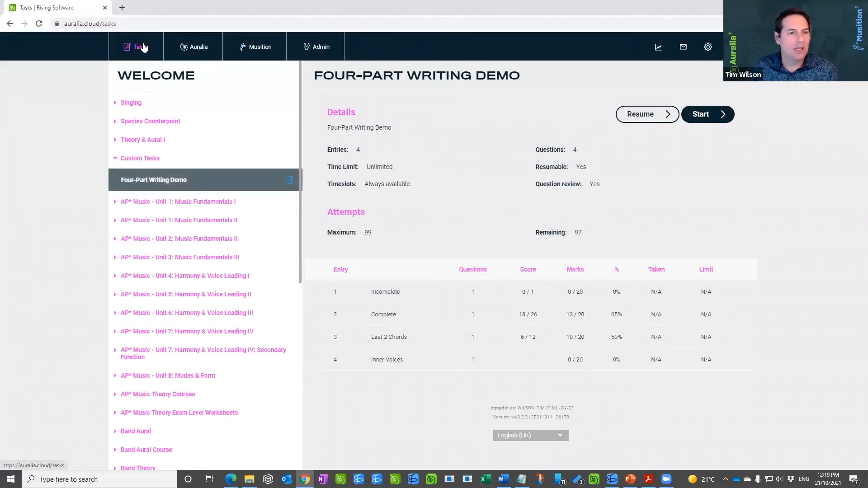
left_click(646, 113)
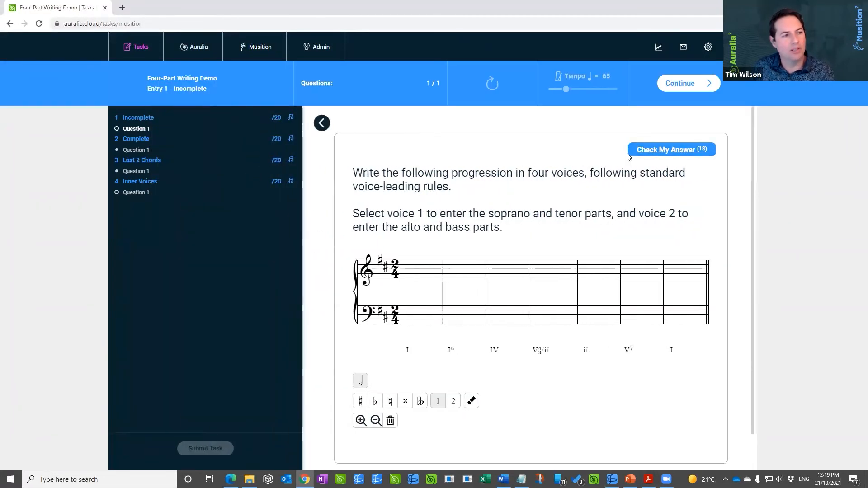
left_click(137, 151)
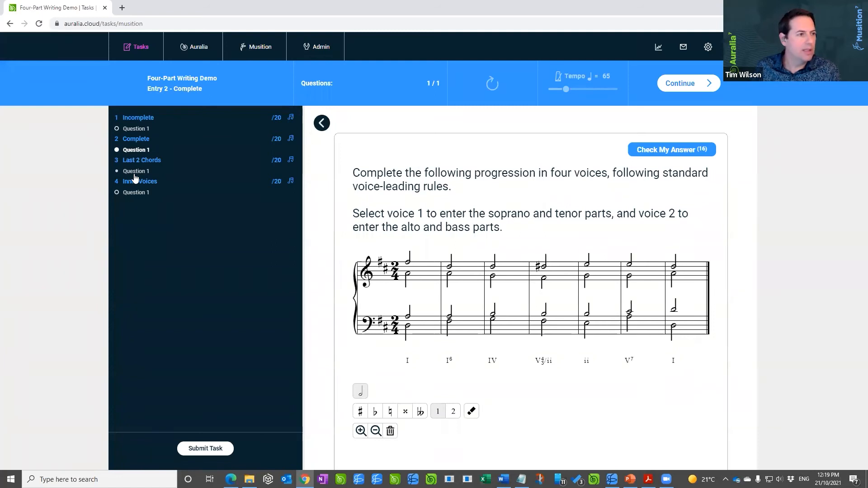
left_click(138, 173)
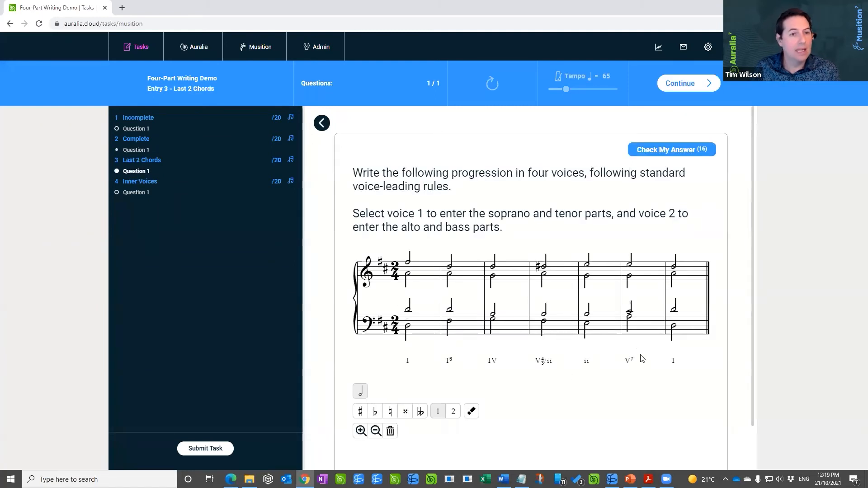
Check the Last 2 Chords answer with playback of the notation, and leave the task.
left_click(663, 150)
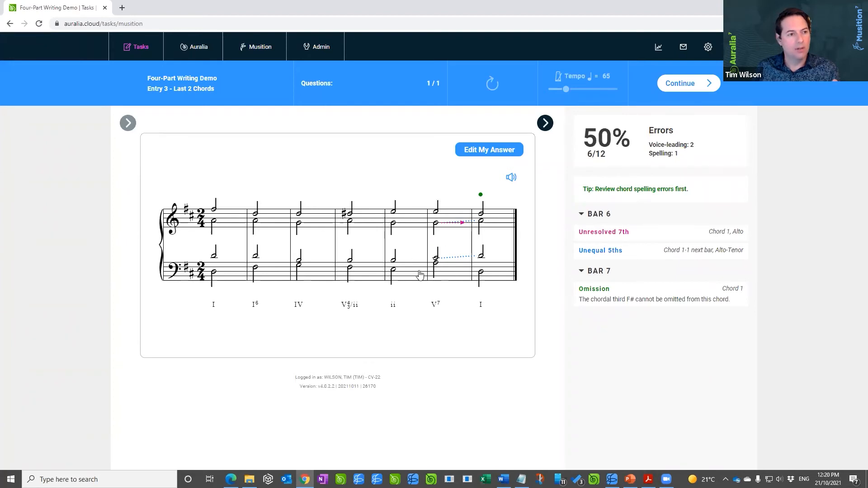
left_click(413, 209)
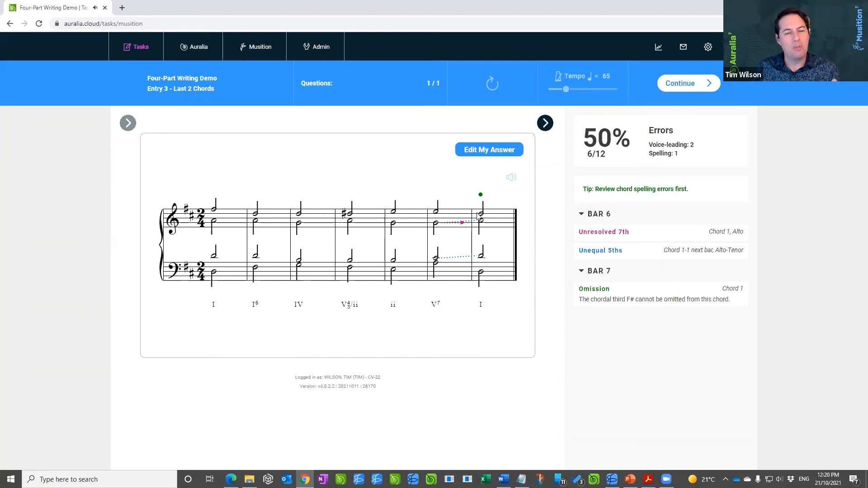
left_click(257, 48)
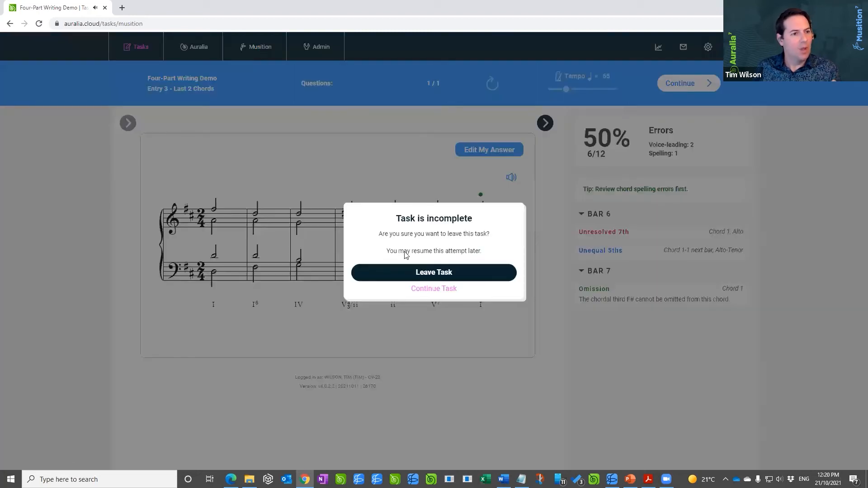
left_click(427, 274)
Switch to Musition and open the drill options of the MUS101 syllabus.
key("alt+Tab")
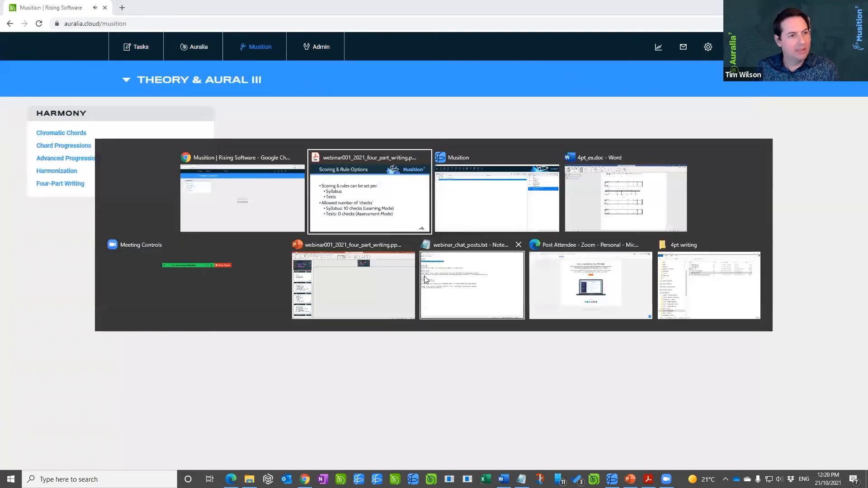
key("alt+Tab")
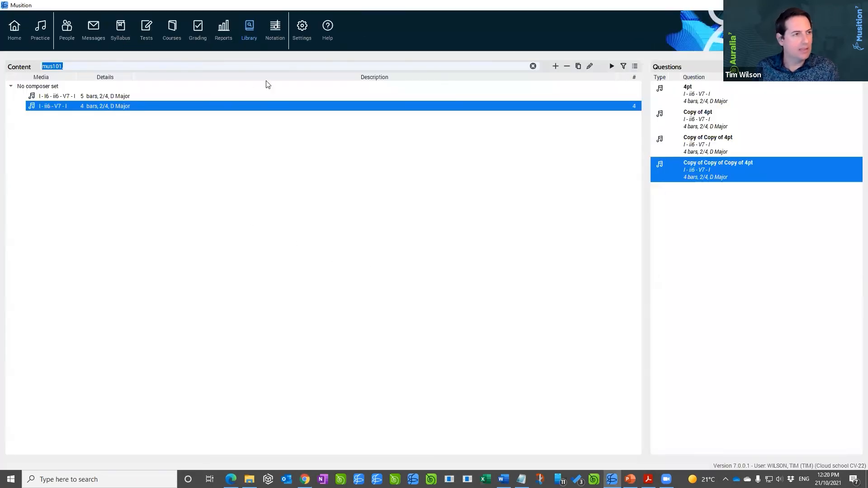
left_click(121, 28)
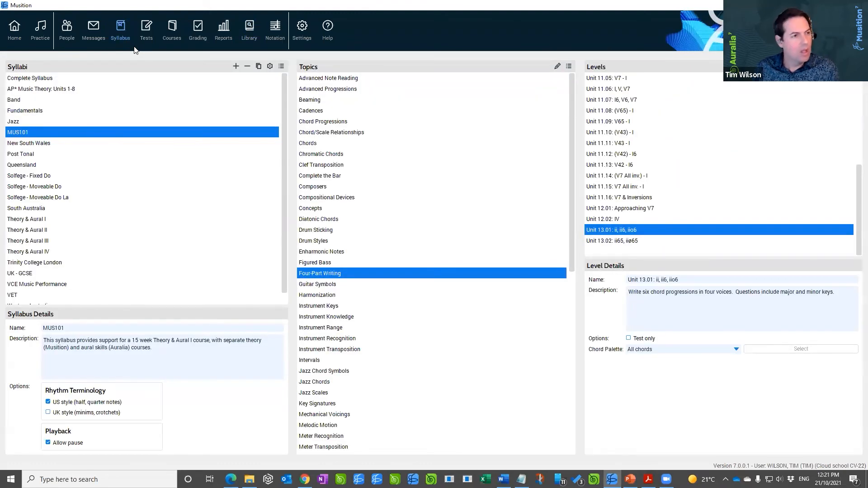
key("alt+Tab")
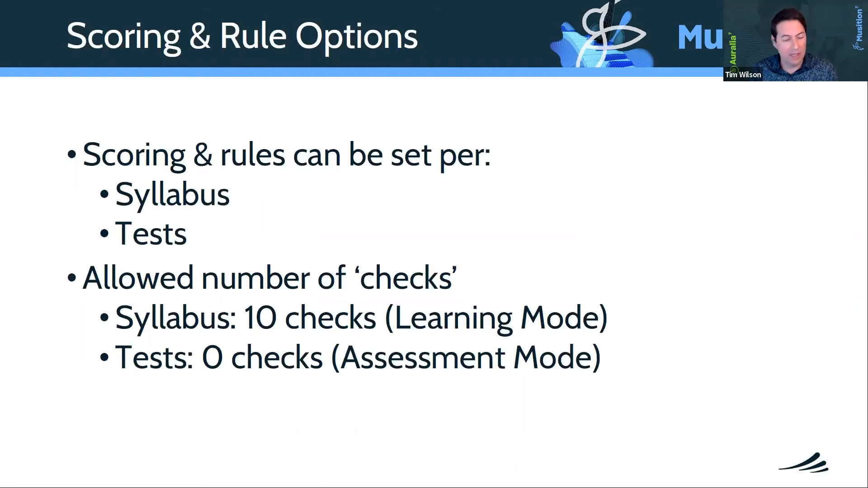
key("alt+Tab")
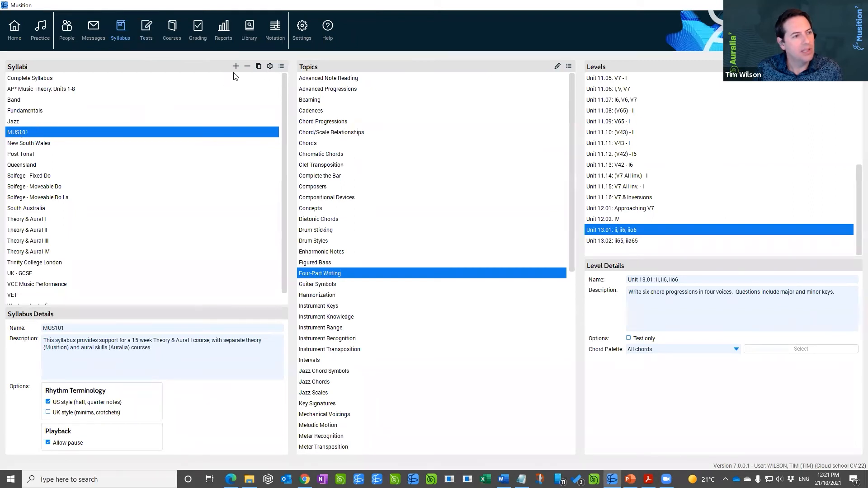
left_click(270, 66)
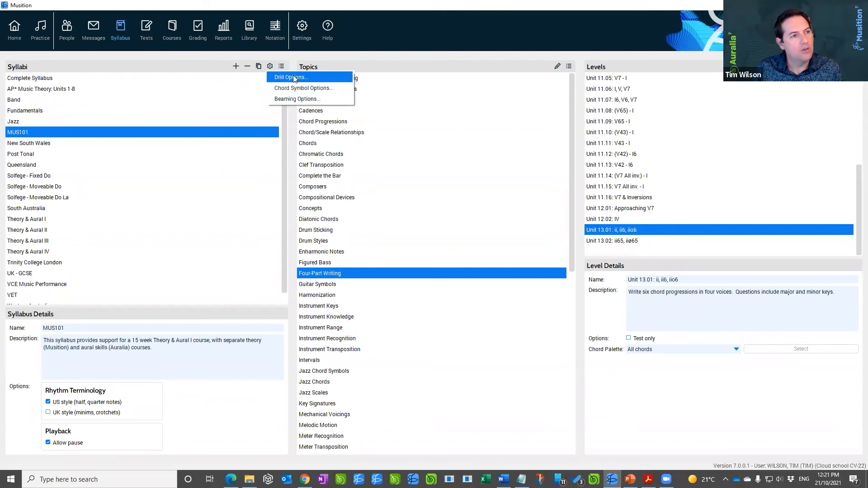
left_click(328, 78)
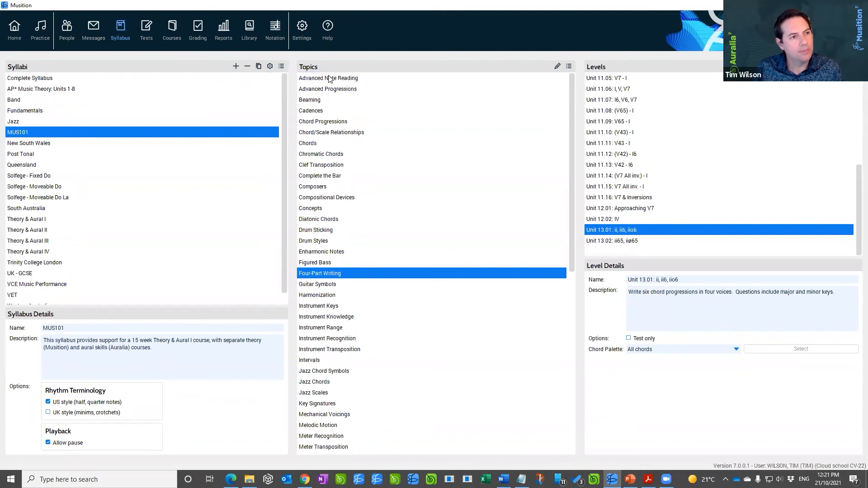
left_click_drag(366, 96, 320, 50)
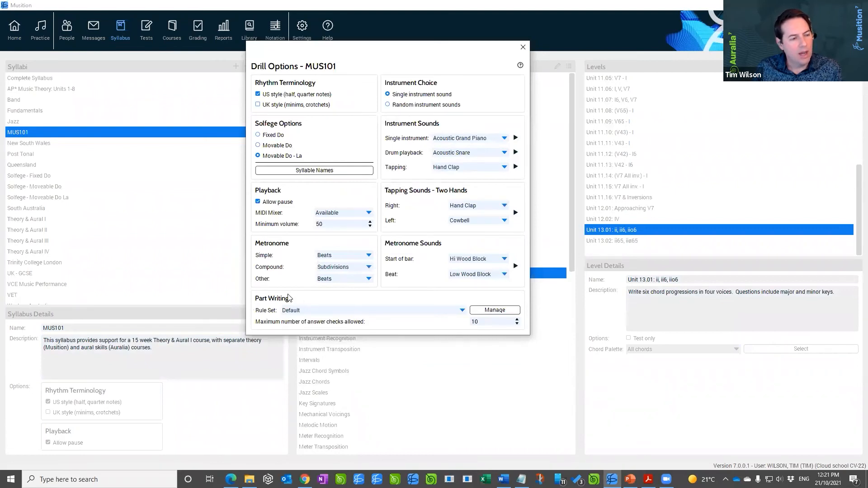
Examine the syllabus's part-writing rule sets, keeping Default, and its maximum number of answer checks.
left_click(462, 311)
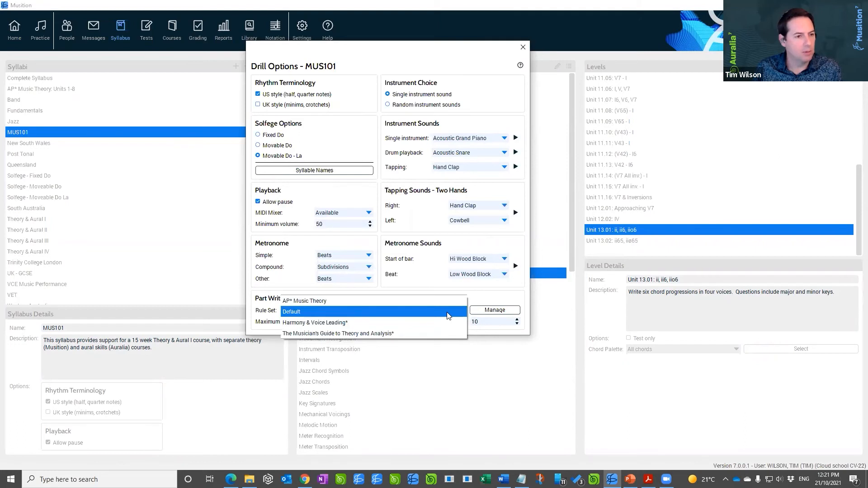
left_click(459, 312)
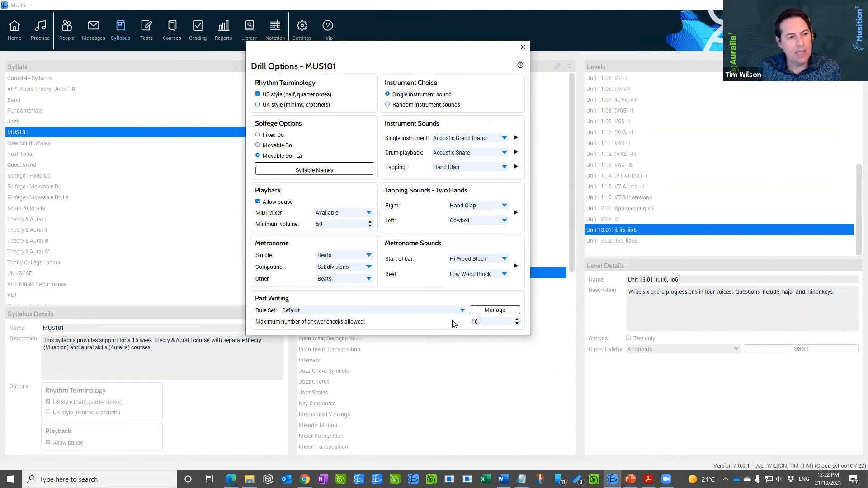
left_click(489, 322)
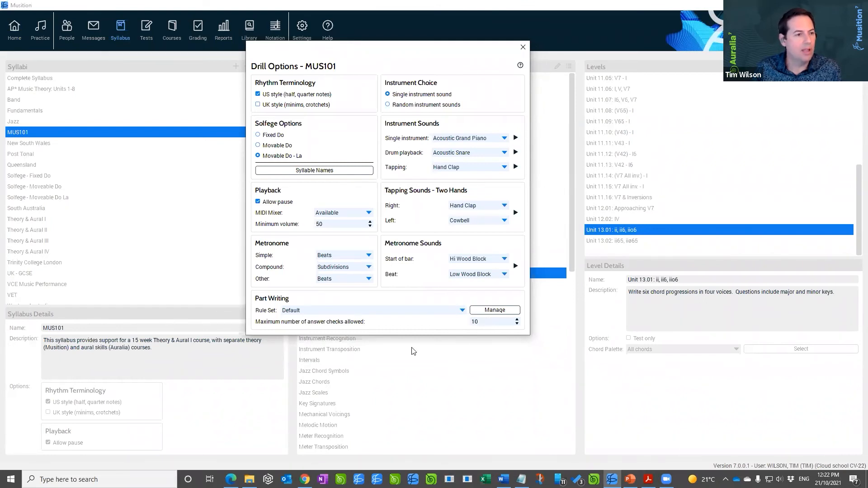
left_click(522, 49)
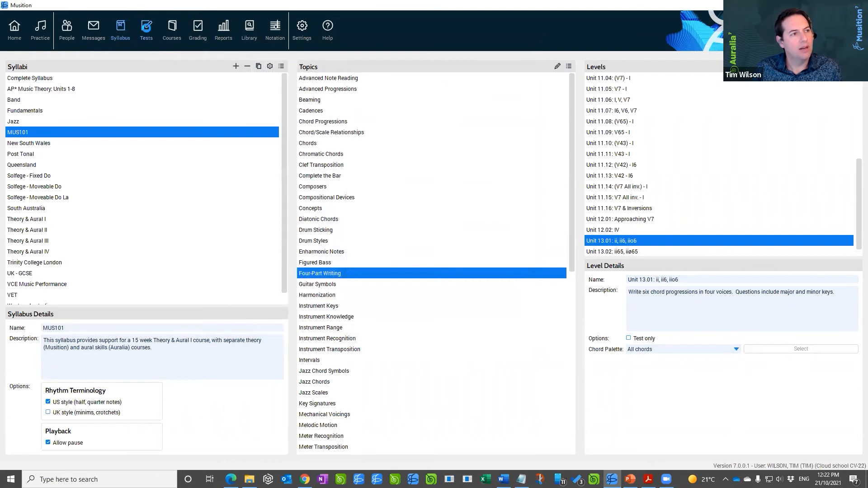
Open the options of the Four-Part Writing Demo test and examine its maximum number of answer checks allowed.
left_click(148, 30)
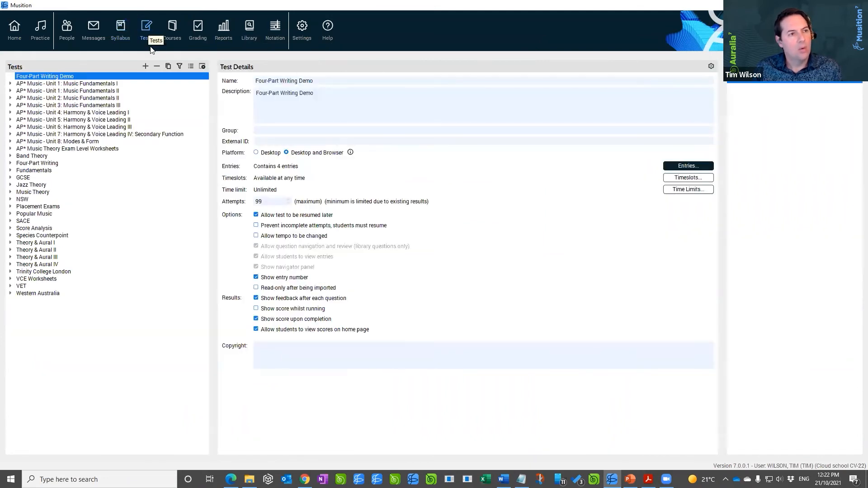
left_click(711, 67)
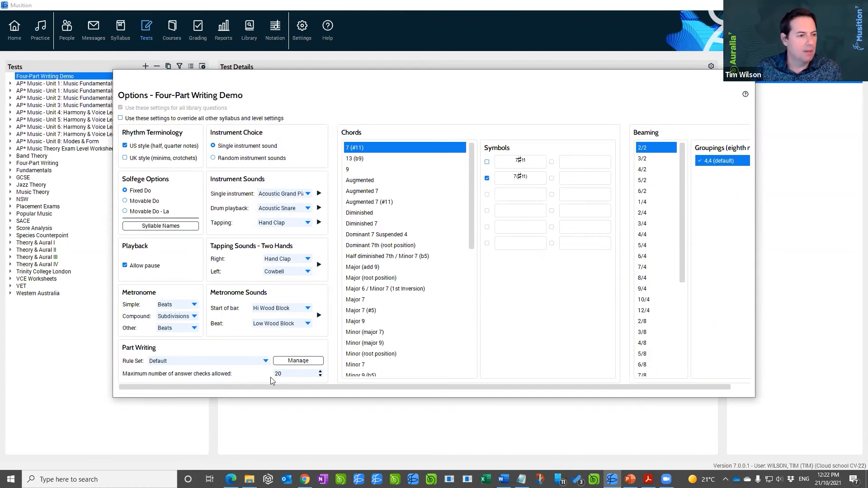
double_click(278, 373)
left_click(294, 372)
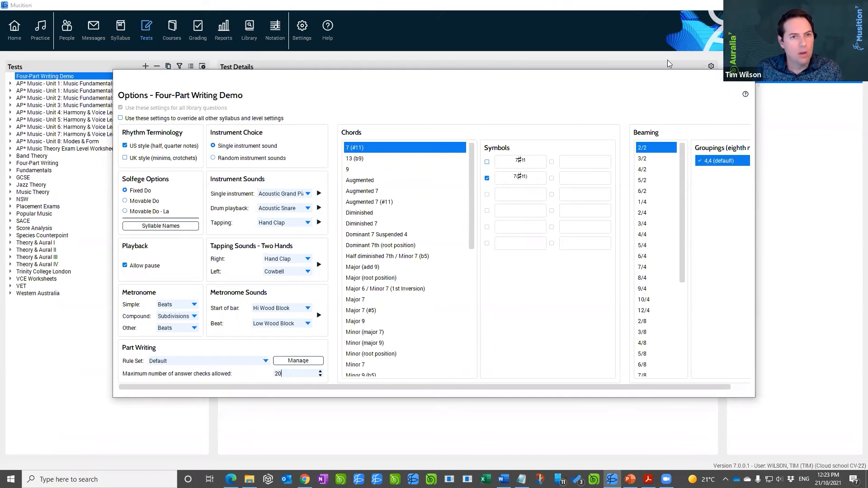
Close the test's options and open the drill options of the MUS101 syllabus.
left_click(749, 76)
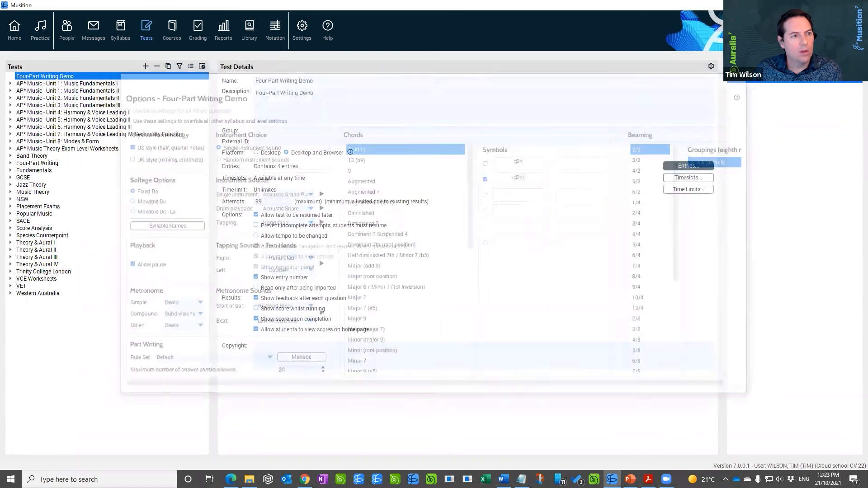
left_click(118, 31)
left_click(270, 66)
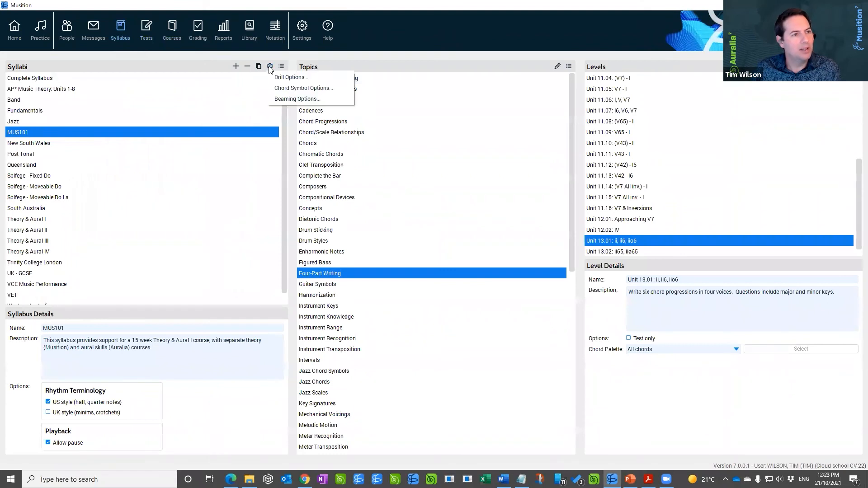
left_click(283, 77)
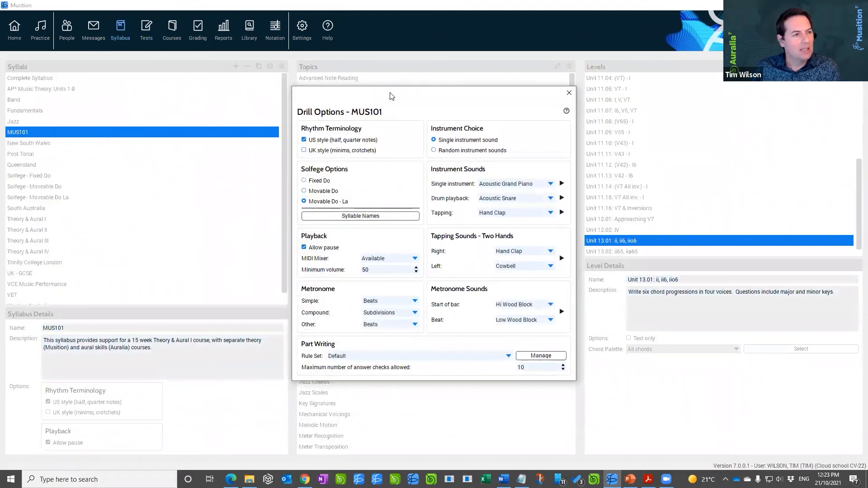
left_click_drag(392, 96, 351, 61)
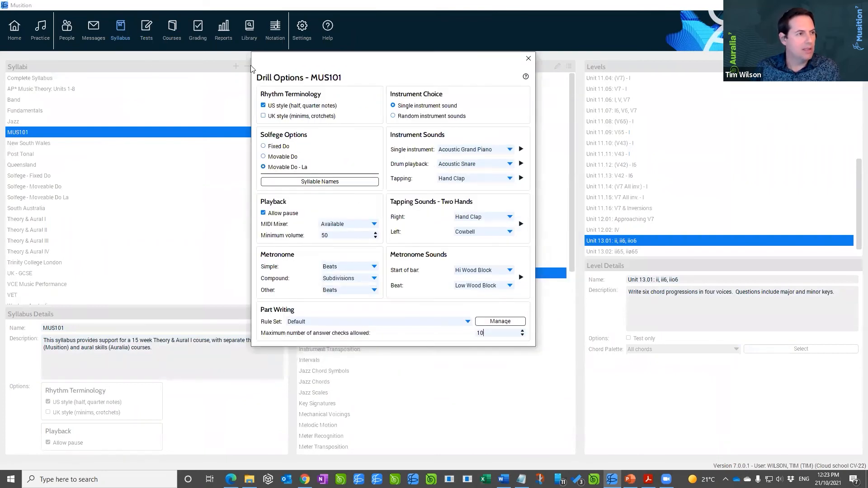
left_click_drag(317, 60, 324, 110)
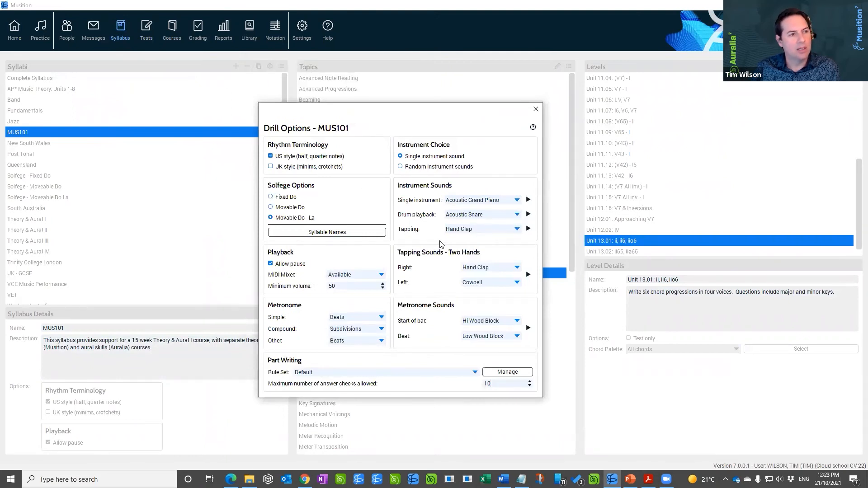
Duplicate the Default part-writing rule set, name the copy MUS101, and enlarge the rule set window.
left_click(507, 373)
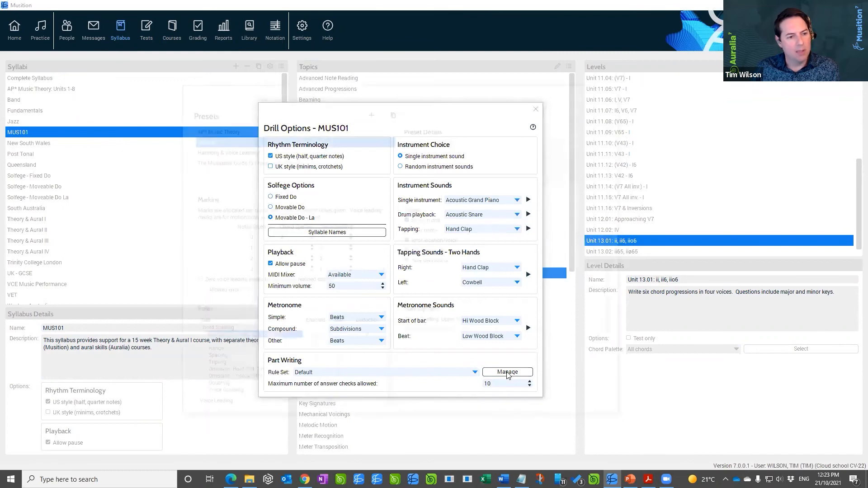
left_click_drag(396, 88, 369, 55)
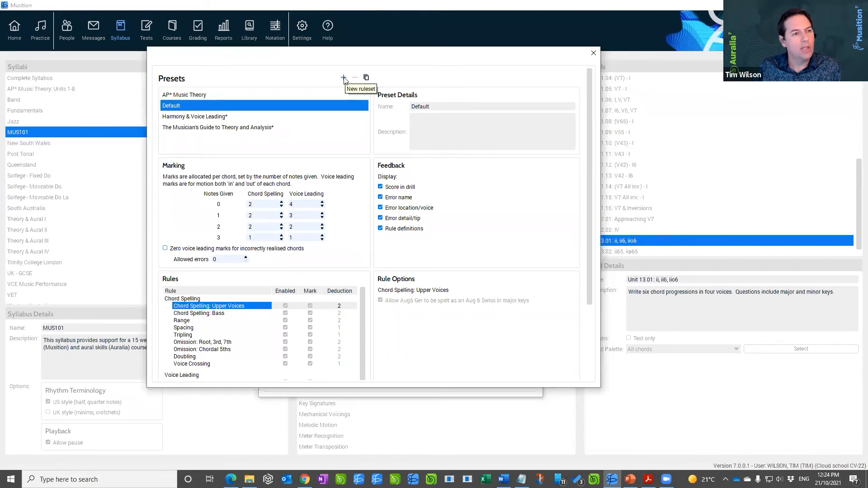
left_click(366, 78)
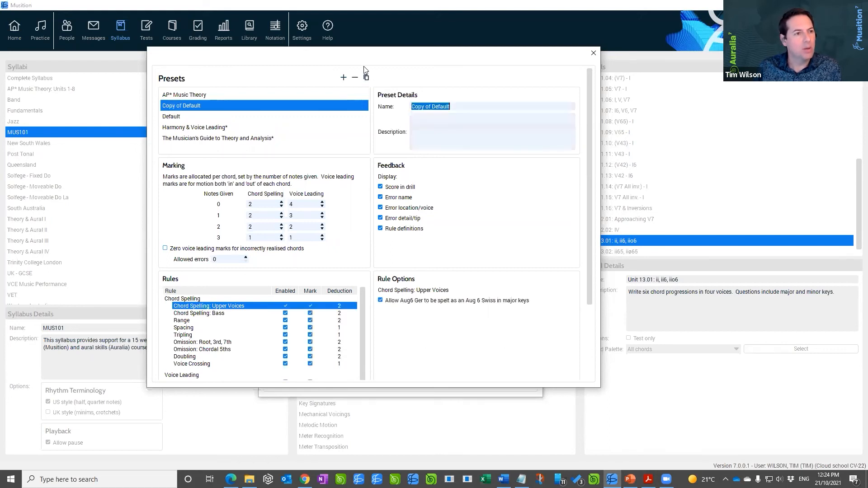
type("MUS101")
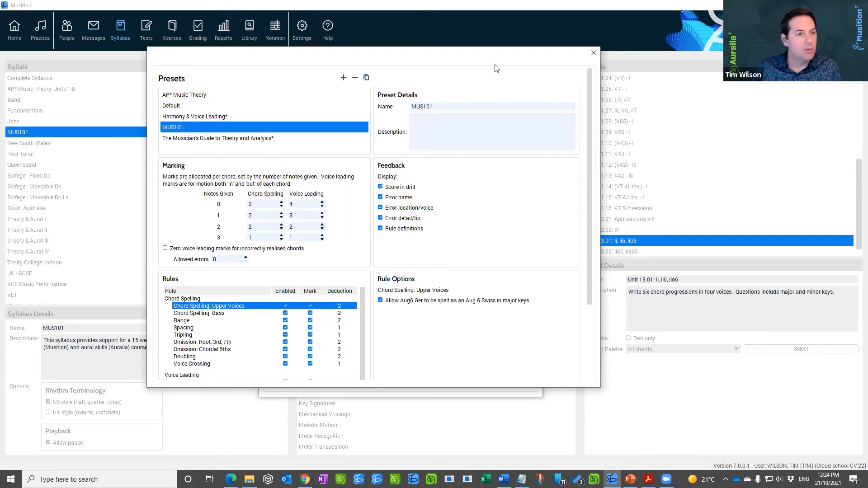
left_click(210, 119)
left_click(209, 128)
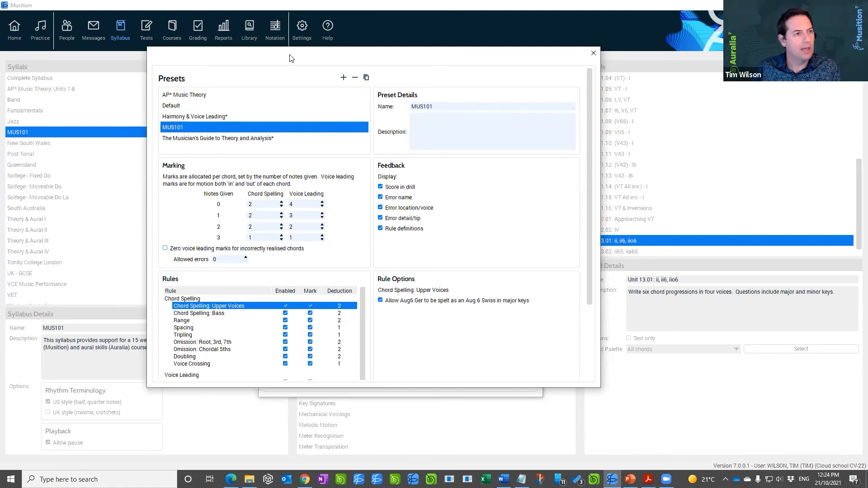
left_click_drag(293, 64, 246, 32)
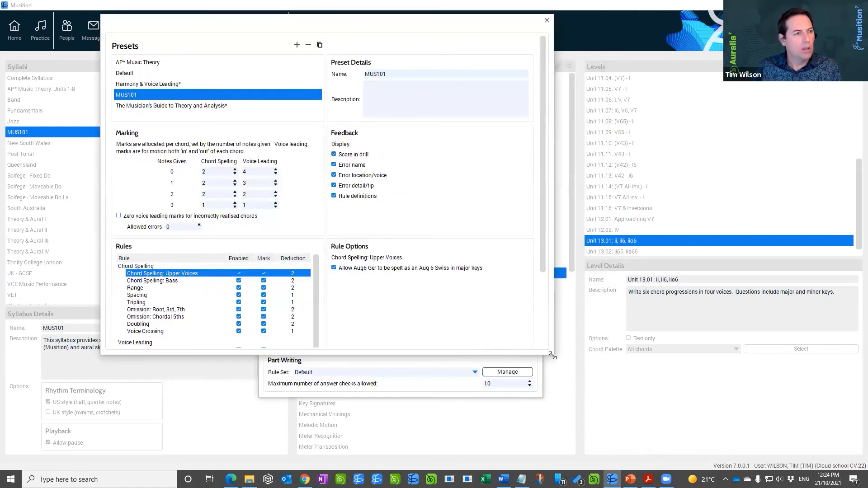
left_click_drag(552, 355, 657, 464)
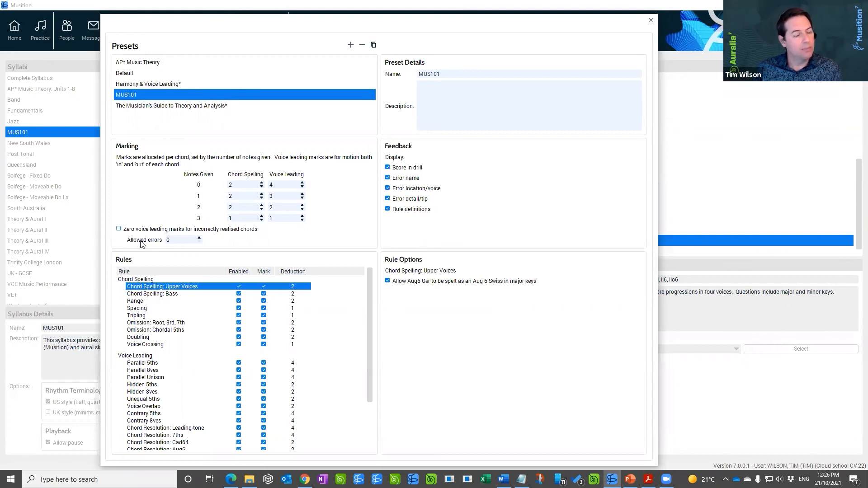
Try zeroing voice leading marks for incorrectly realised chords in the MUS101 rule set, with 2 allowed errors.
left_click(119, 229)
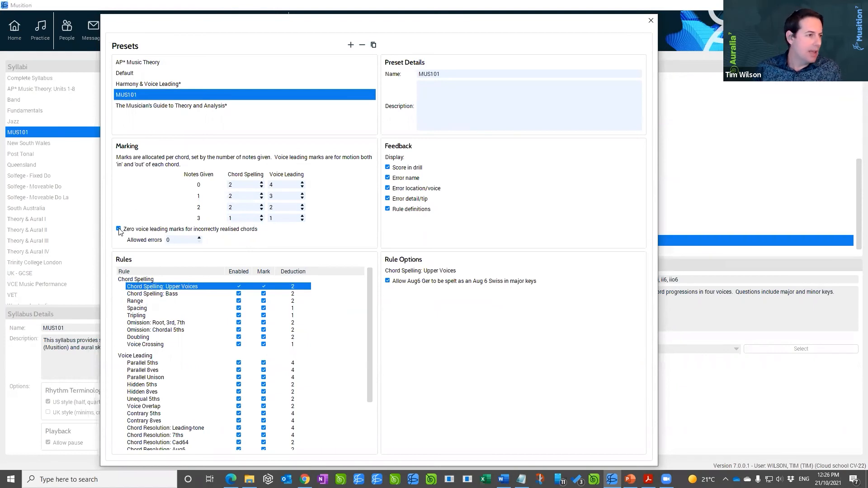
left_click_drag(175, 239, 164, 240)
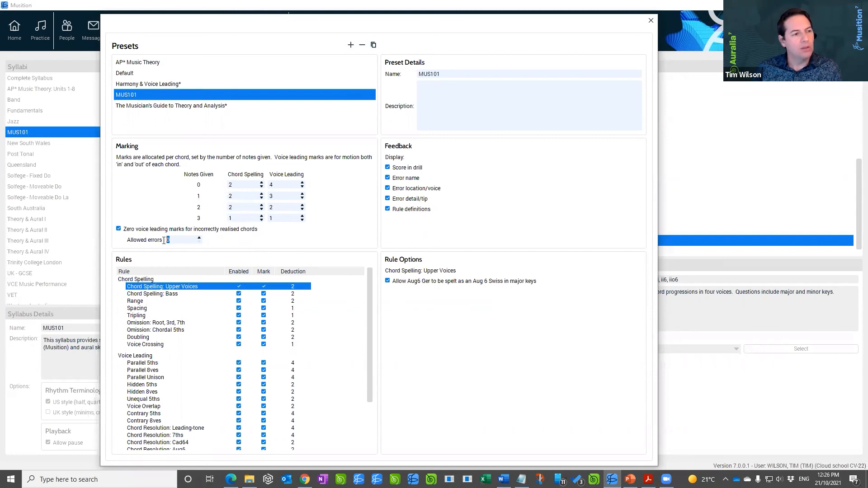
left_click(177, 239)
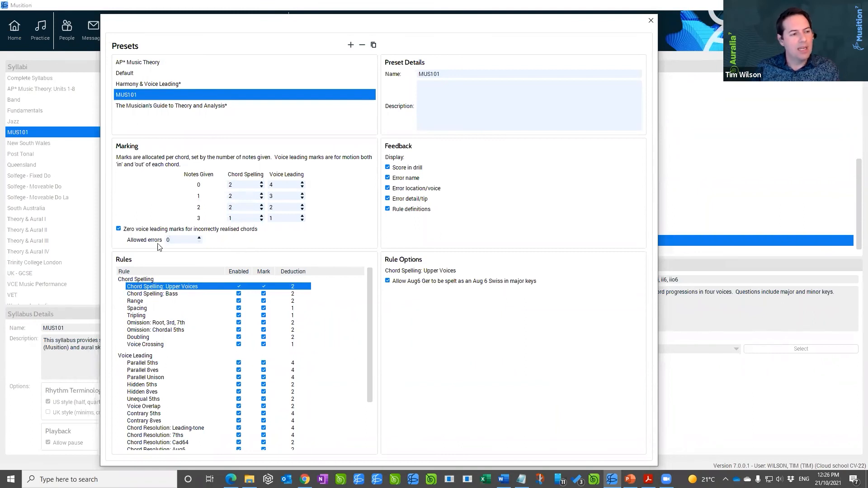
left_click(199, 238)
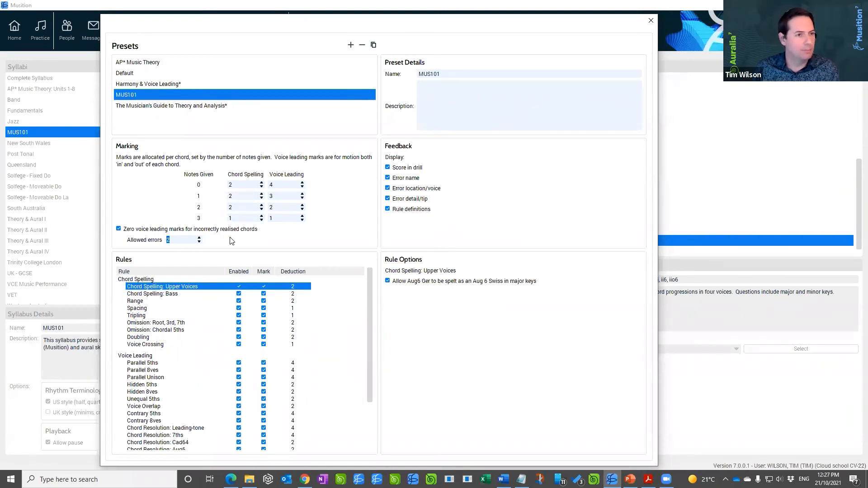
Turn off zero voice leading marks for incorrectly realised chords and reset the allowed errors to 0.
left_click(119, 229)
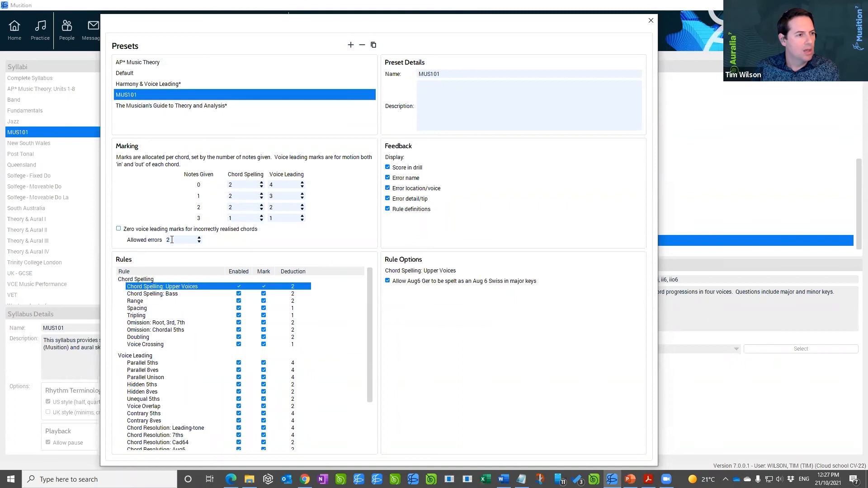
left_click(198, 242)
left_click(199, 242)
left_click(349, 234)
scroll(368, 292, "down", 1)
scroll(368, 295, "up", 1)
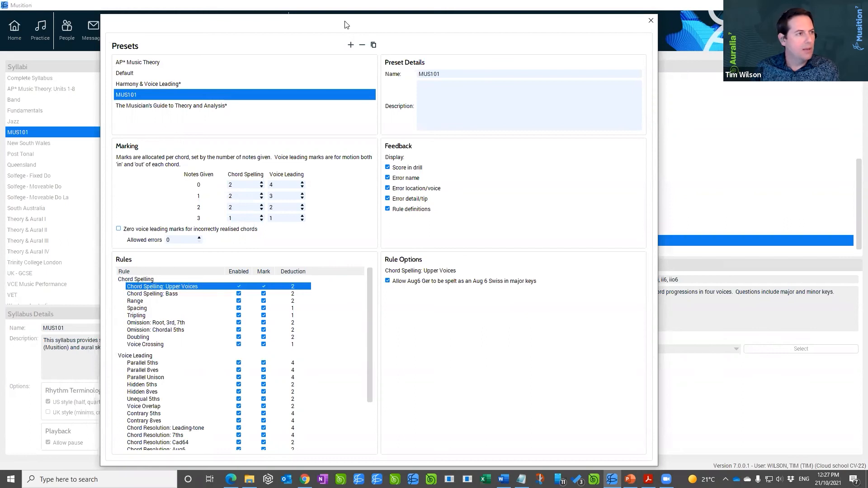
Look through the rules list, try disabling Parallel 5ths and Parallel 8ves, and re-enable both.
left_click_drag(344, 24, 334, 14)
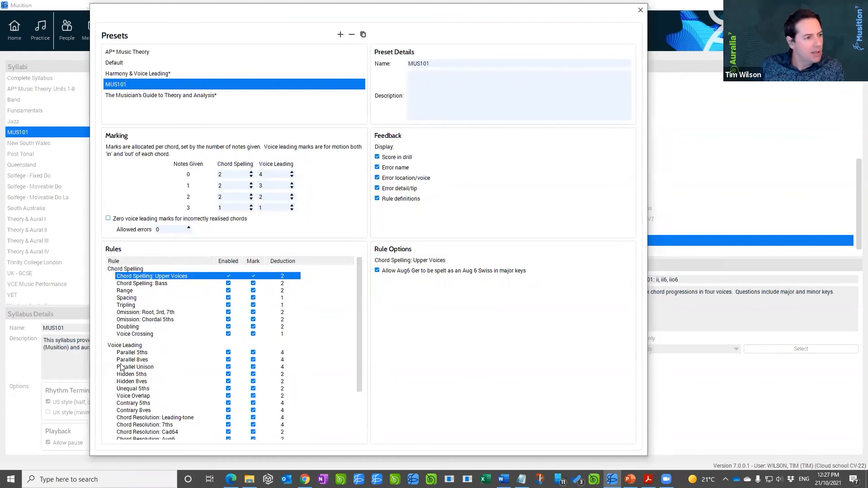
left_click_drag(359, 361, 354, 427)
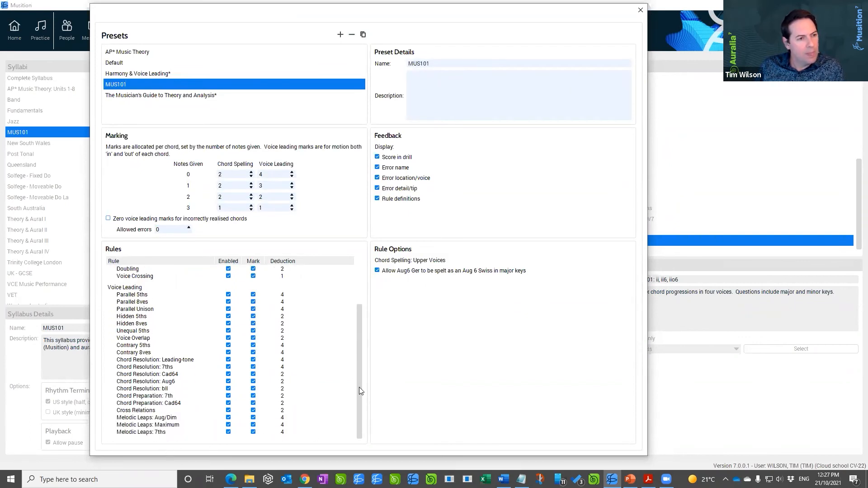
scroll(360, 391, "up", 3)
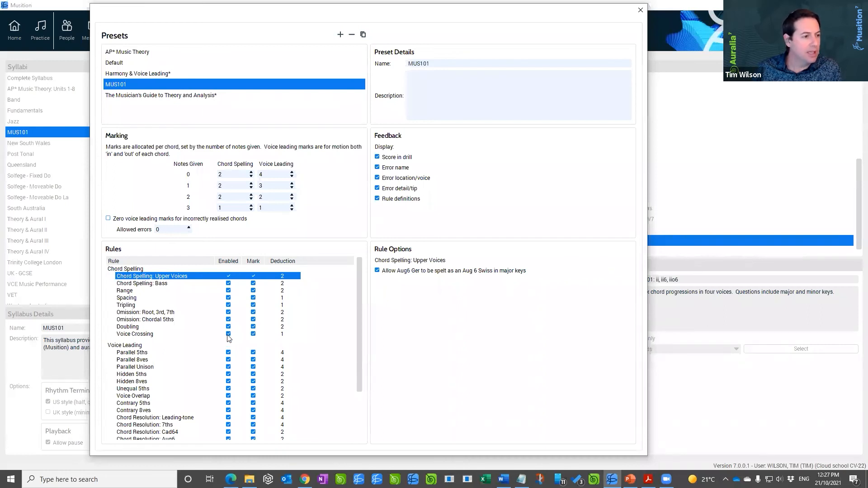
left_click(229, 352)
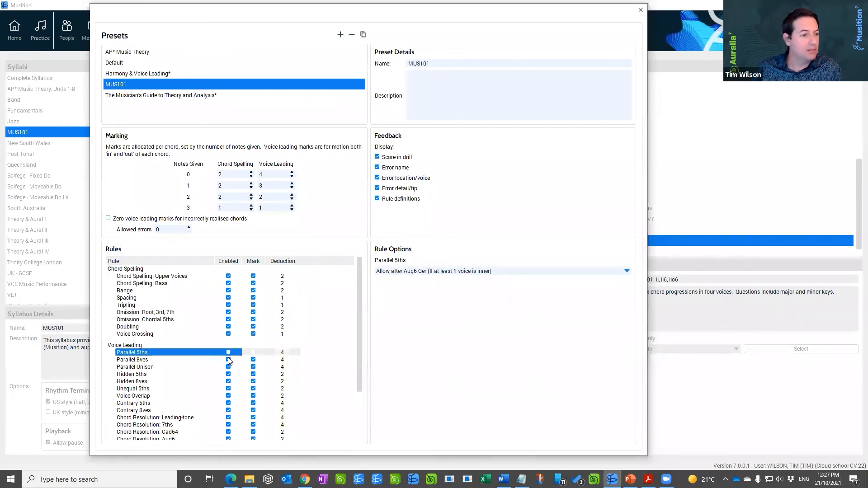
left_click(228, 360)
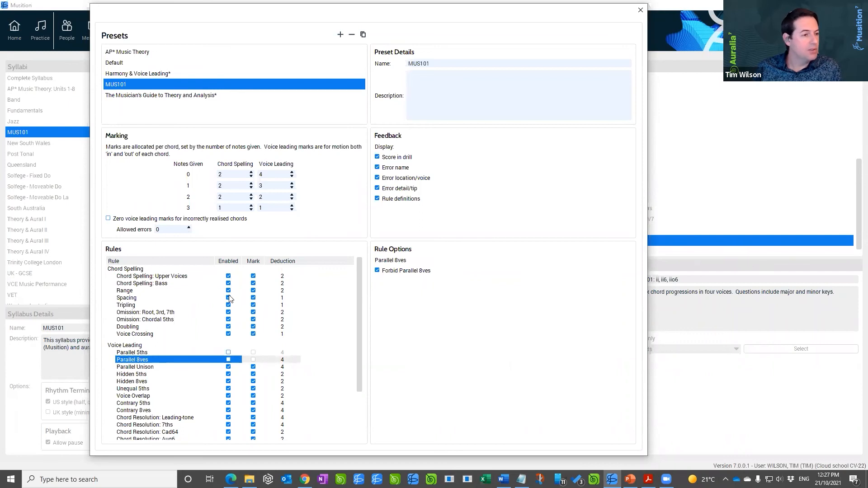
left_click(229, 352)
left_click(228, 359)
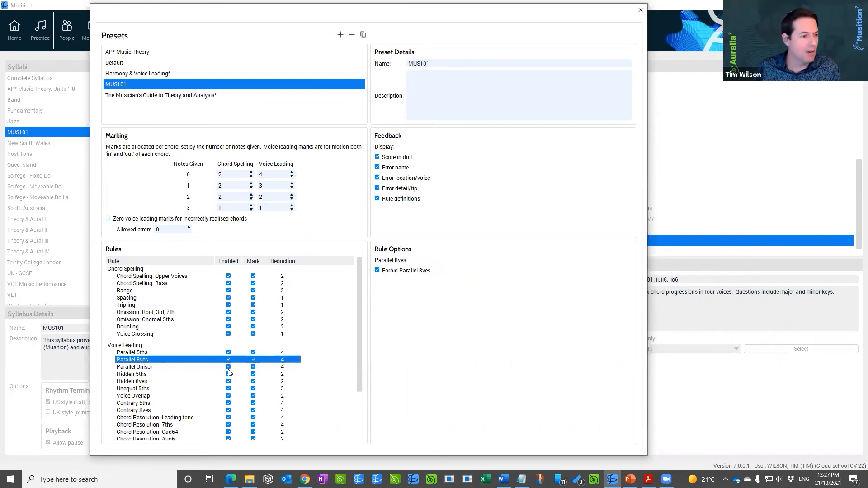
Exclude Hidden 5ths and Hidden 8ves from marking while keeping both rules enabled, and view their rule options.
left_click(253, 375)
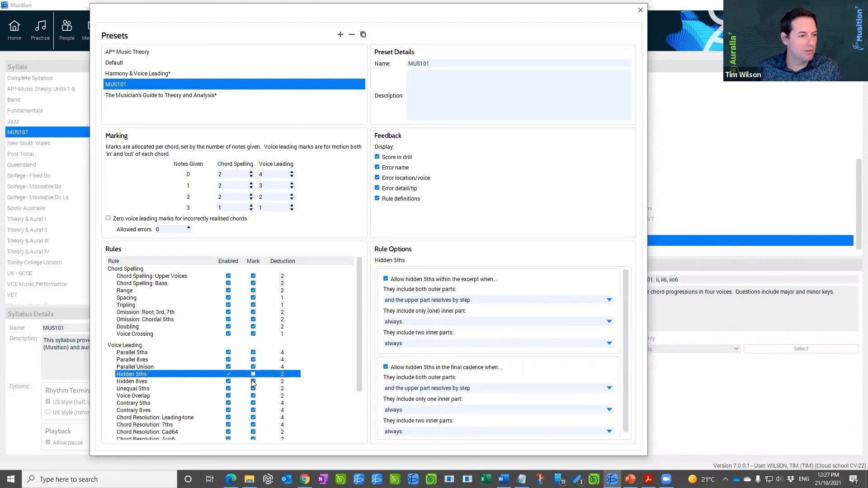
left_click(253, 382)
left_click(141, 376)
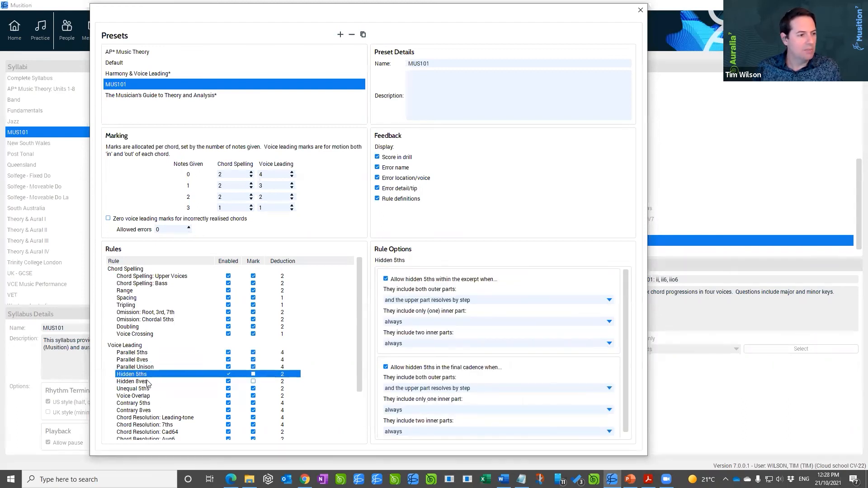
left_click(145, 382)
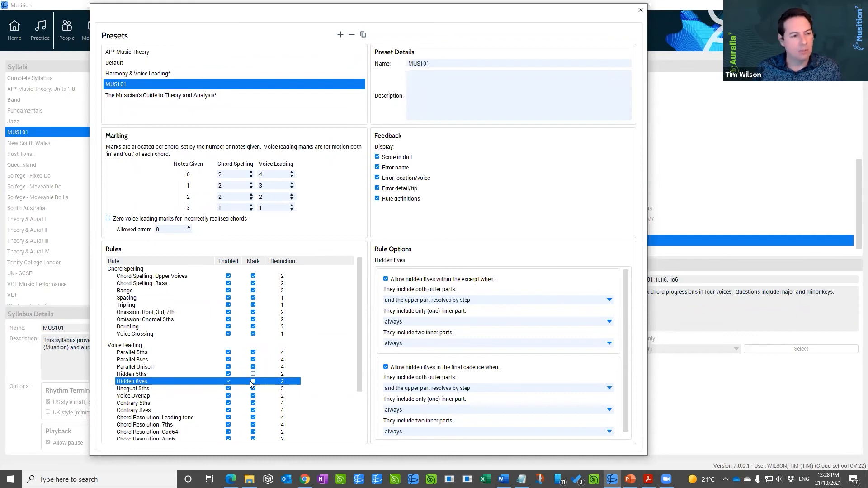
Set the mark deduction to 2 for both the Parallel 5ths and Parallel 8ves rules.
left_click(283, 354)
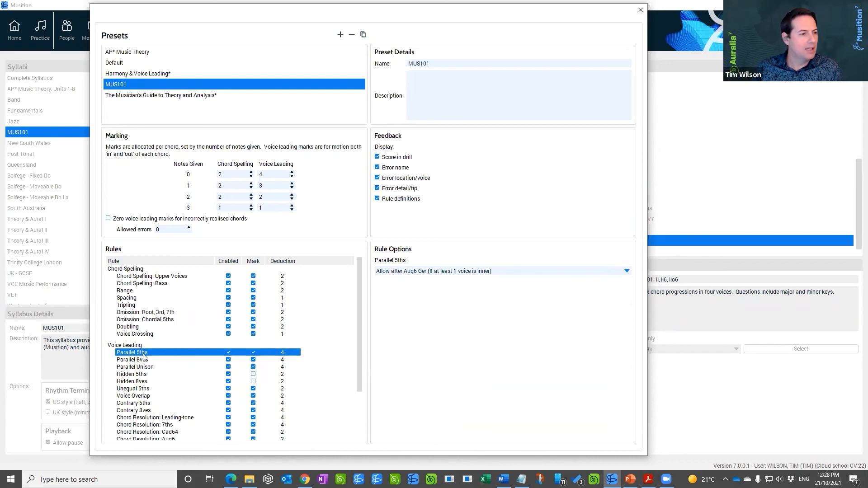
left_click(286, 359)
left_click(292, 353)
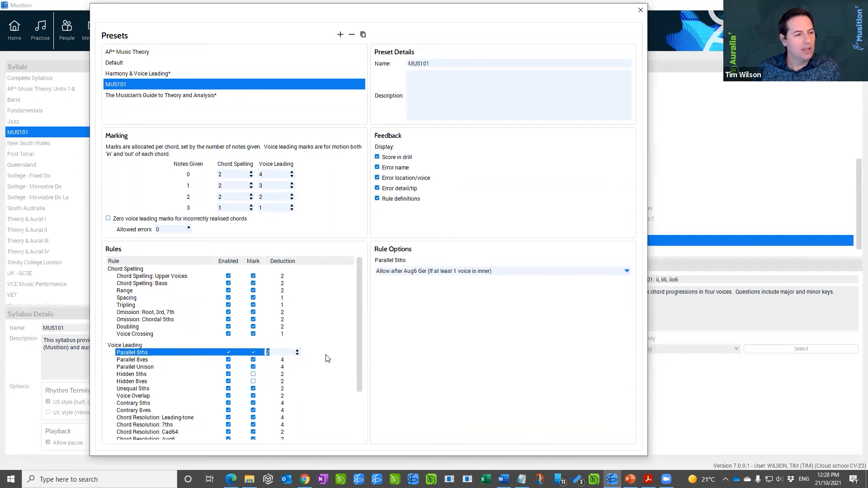
left_click(285, 360)
left_click(297, 362)
left_click(298, 361)
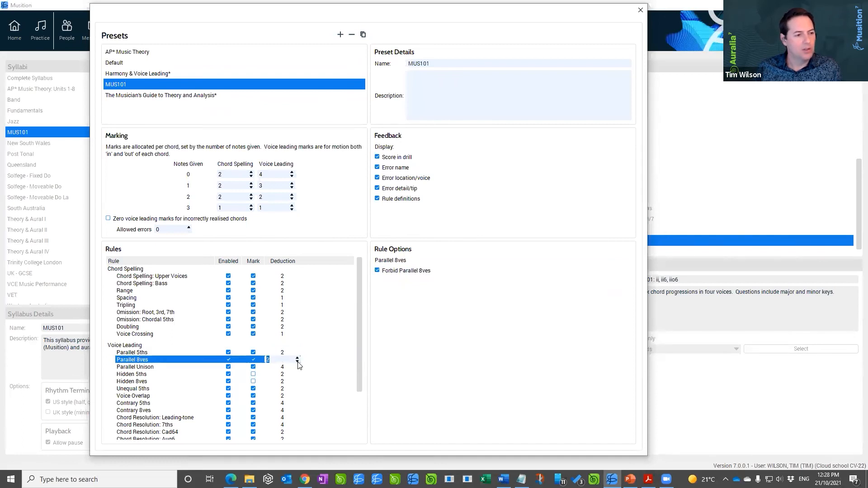
left_click(319, 366)
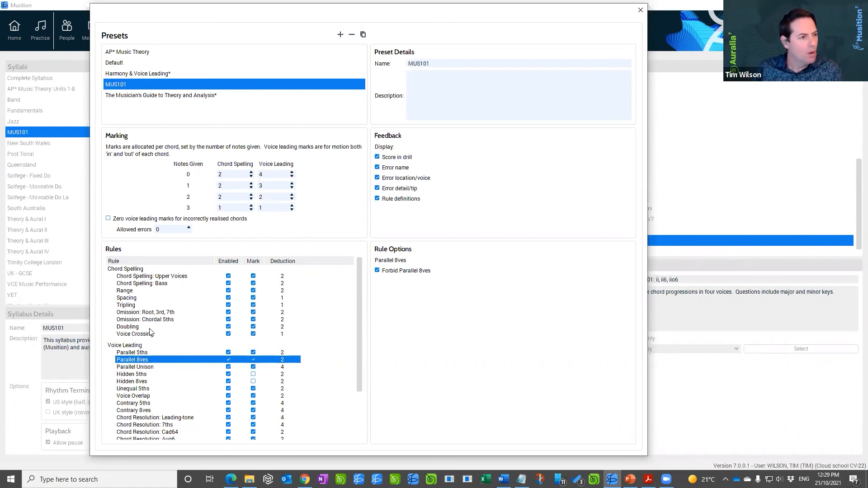
Examine the rule options for Omission: Root, 3rd, 7th and Omission: Chordal 5ths, including the root position and first inversion cases.
left_click(143, 313)
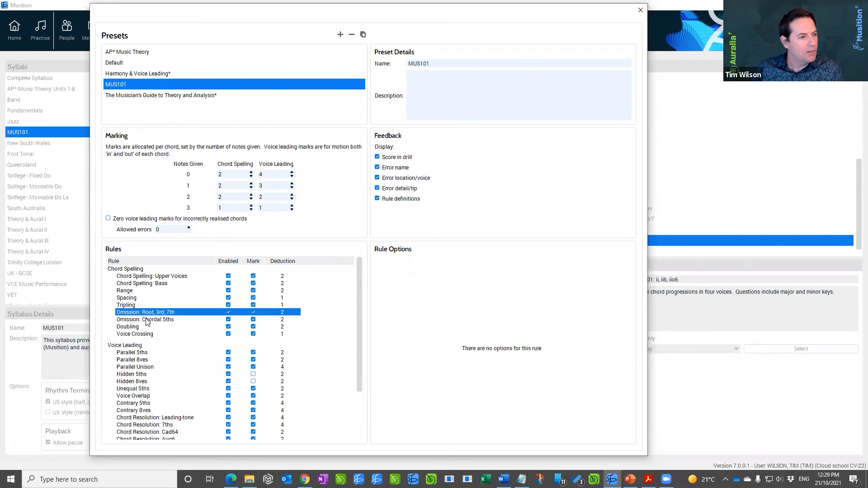
left_click(150, 321)
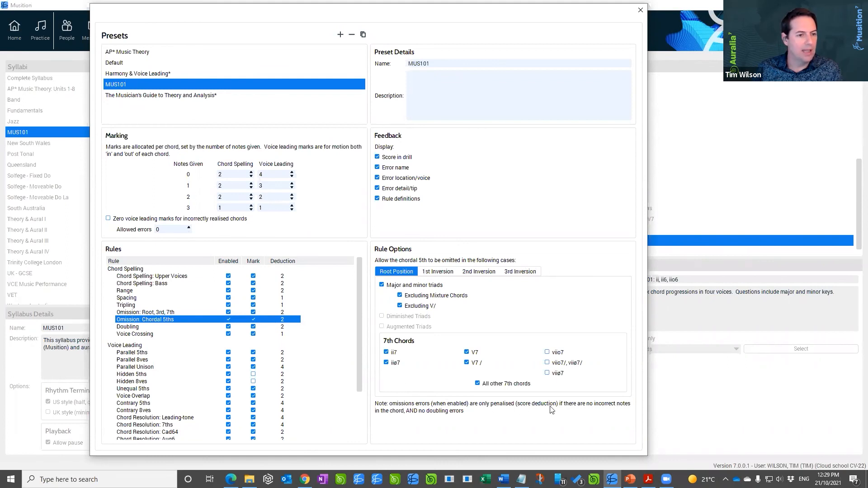
left_click(442, 273)
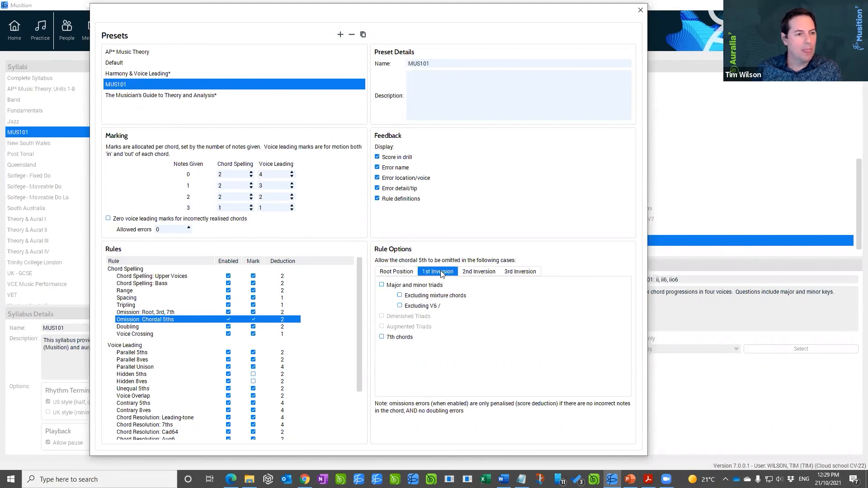
left_click(397, 272)
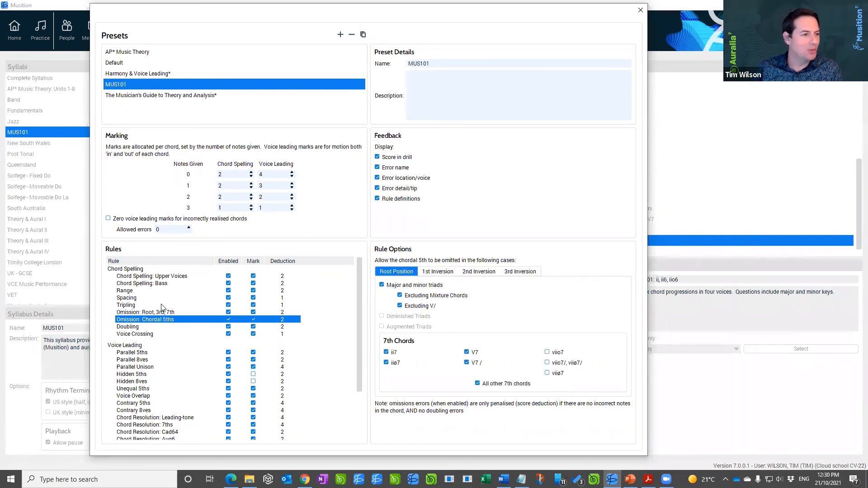
Examine the rule options for Doubling, including the root and chordal 3rd cases.
left_click(151, 327)
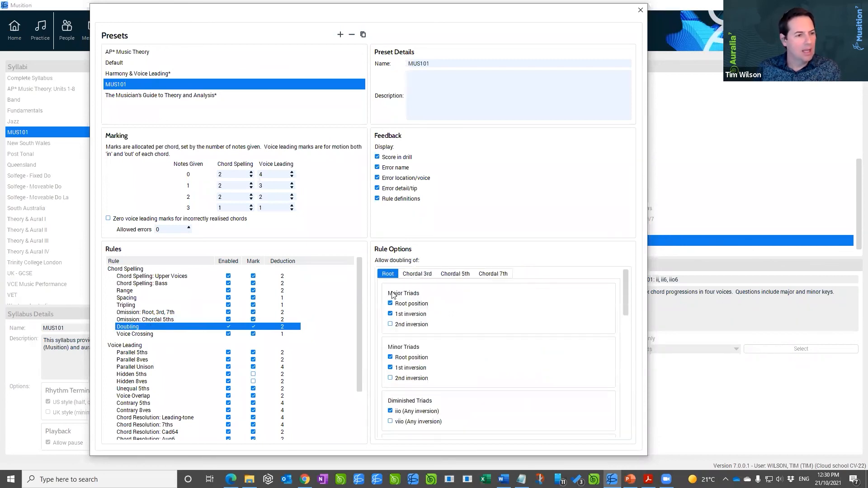
left_click(425, 276)
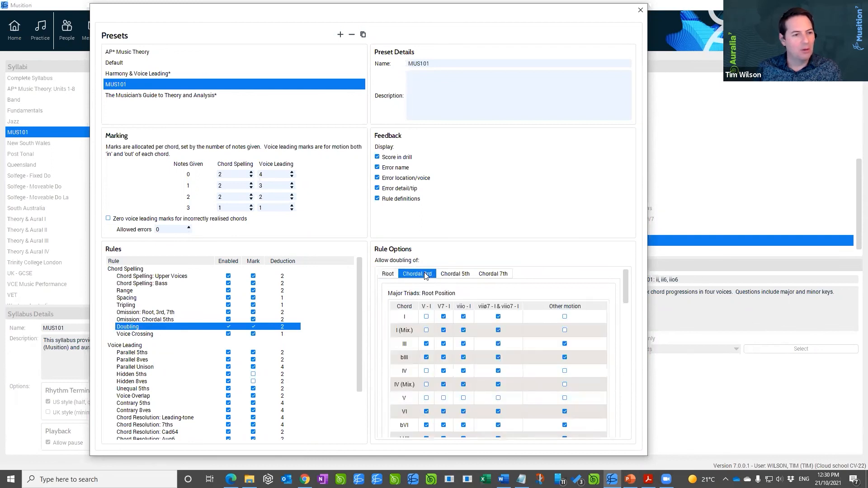
mouse_move(628, 286)
left_mouse_down()
mouse_move(628, 430)
mouse_move(625, 276)
left_mouse_up()
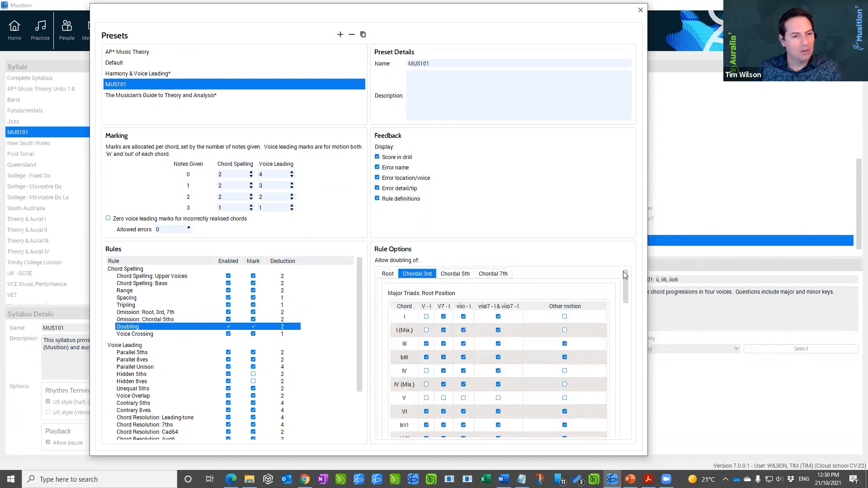
left_click(388, 277)
View the rule options for the Unequal 5ths and Cross Relations voice leading rules.
left_click_drag(360, 341, 357, 396)
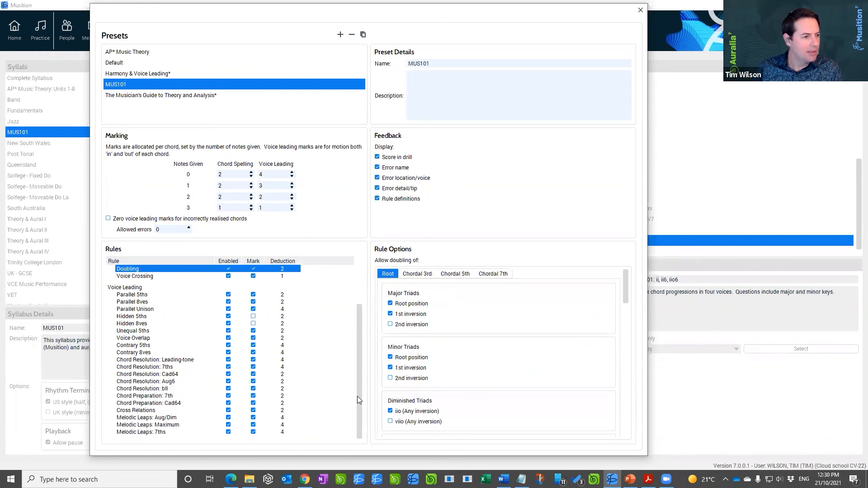
left_click(130, 331)
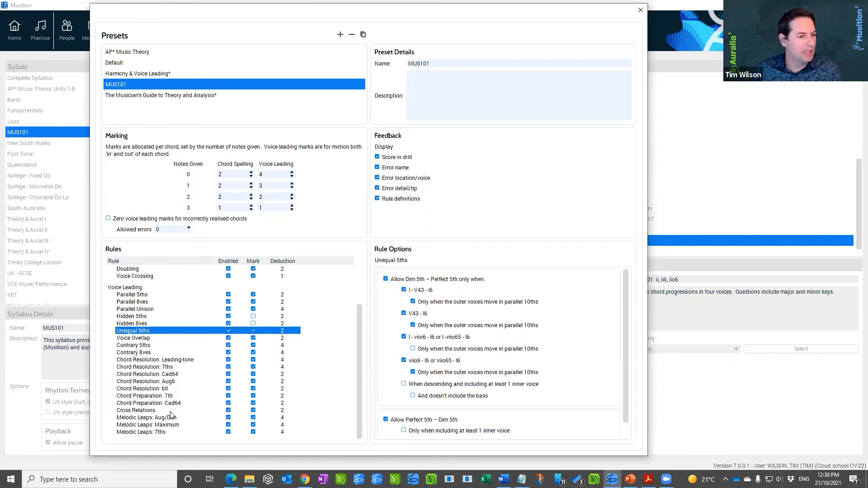
left_click(149, 410)
scroll(355, 354, "up", 3)
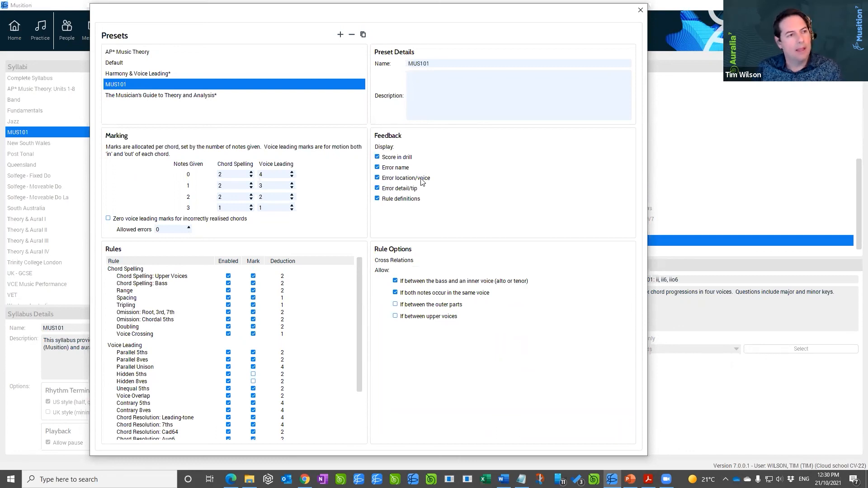
Switch to the browser, resume the Four-Part Writing Demo task, and review the marked feedback for the Last 2 Chords entry.
key("alt+Tab")
key("alt+Tab")
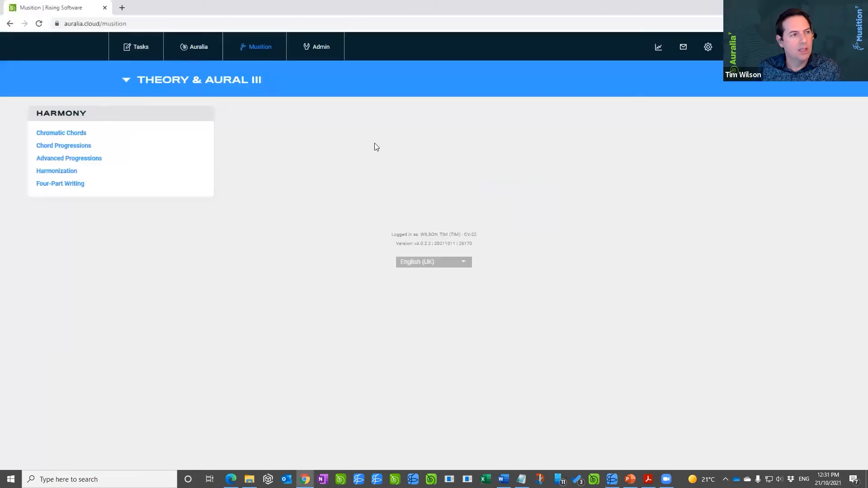
left_click(153, 52)
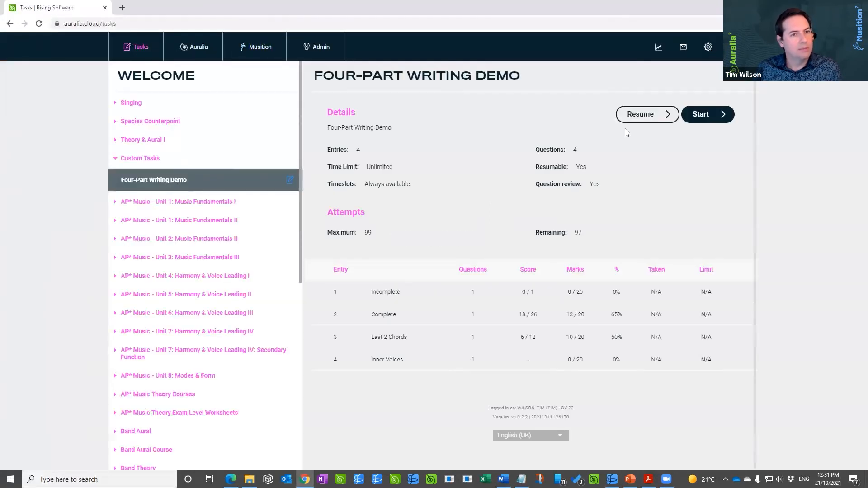
left_click(659, 118)
left_click(662, 148)
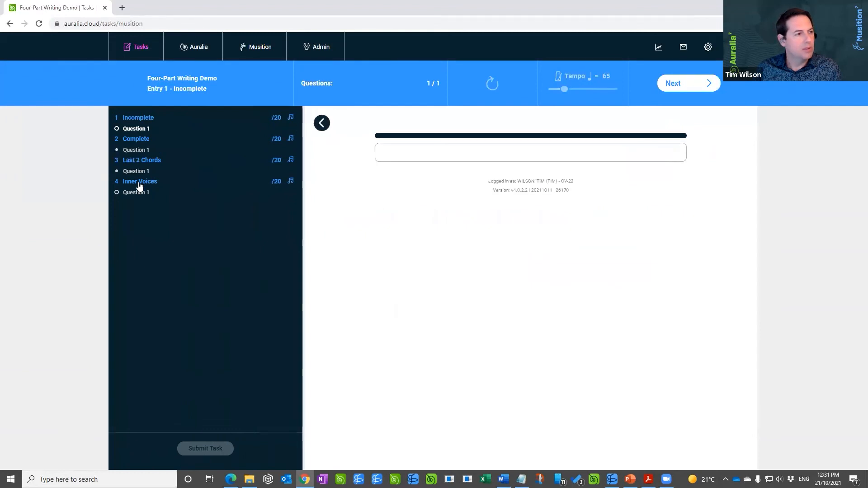
left_click(671, 153)
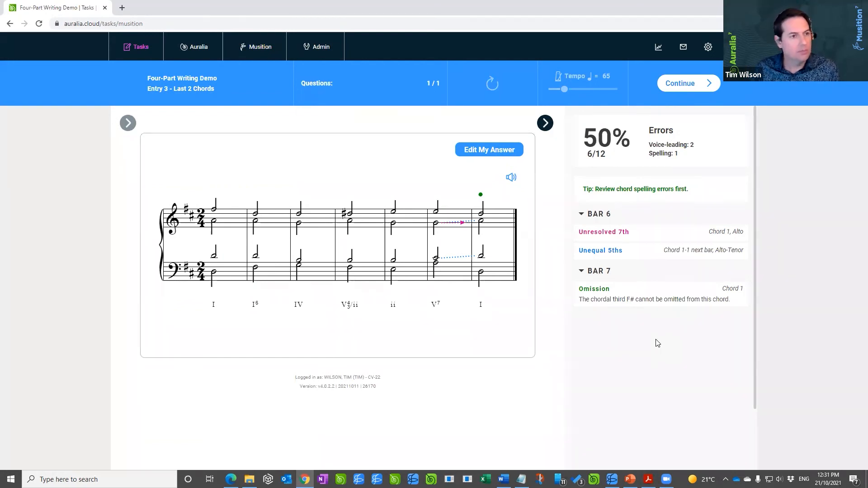
Switch to the four-part writing webinar slides in the PDF viewer and advance to the Summary slide.
key("alt+Tab")
key("alt+Tab")
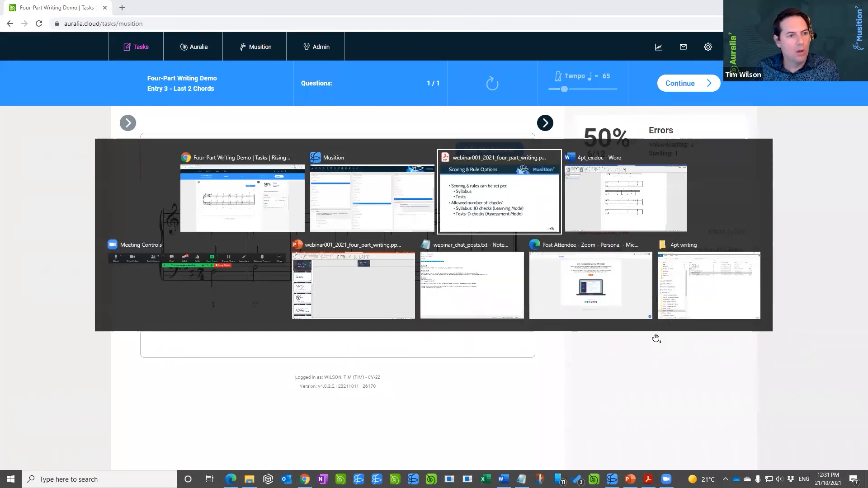
key("Right")
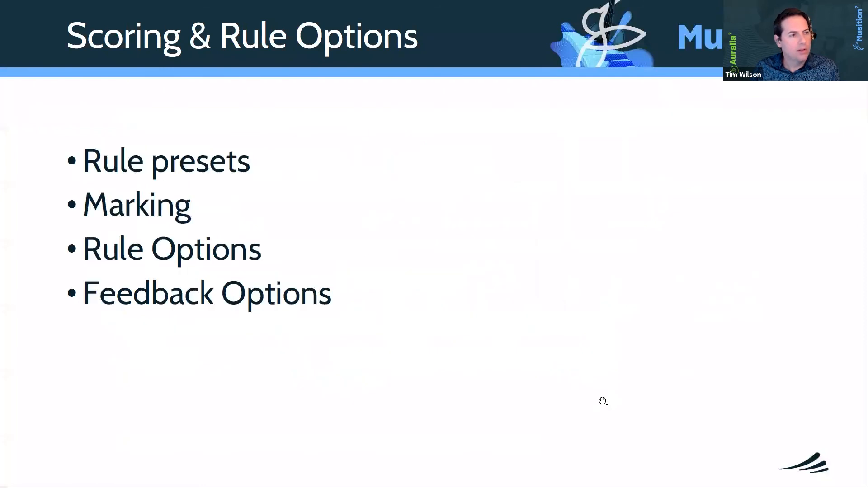
key("Right")
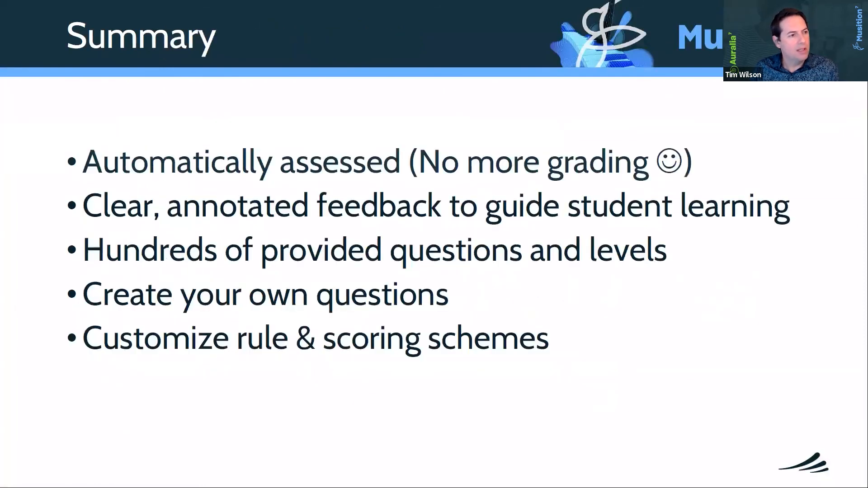